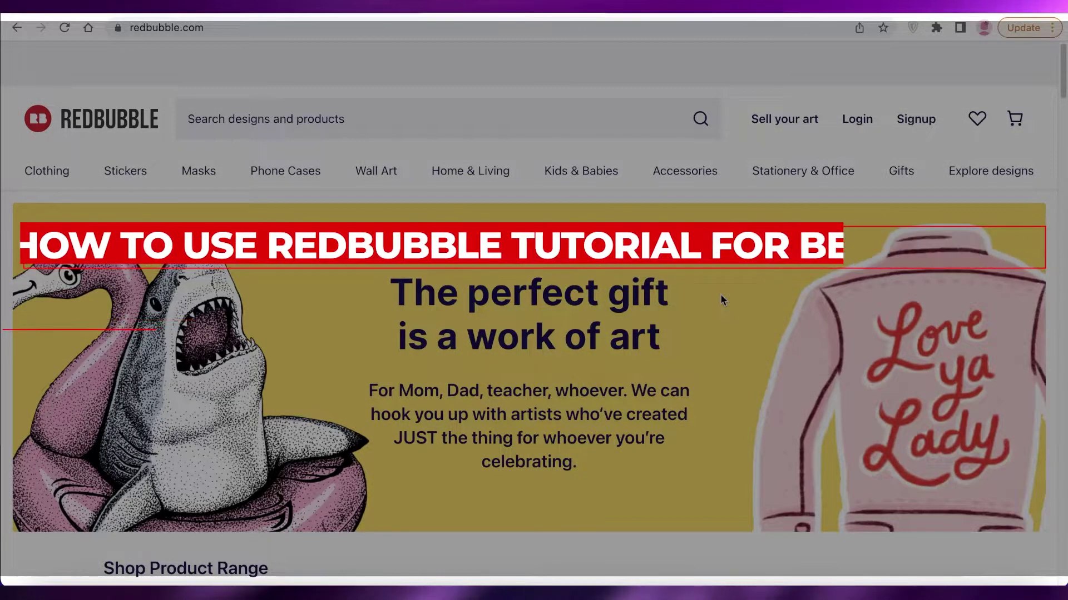
Step: Look over the Redbubble home page, including its product categories, featured products, artist shops and fan art sections
scroll(721, 299, "down", 3)
scroll(720, 300, "down", 20)
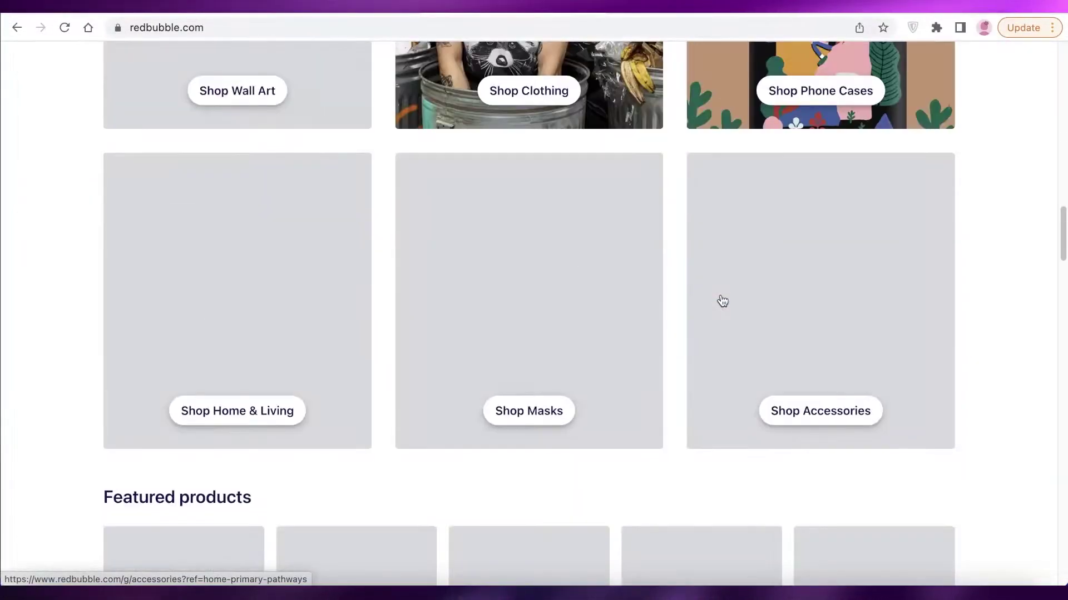
scroll(719, 303, "down", 20)
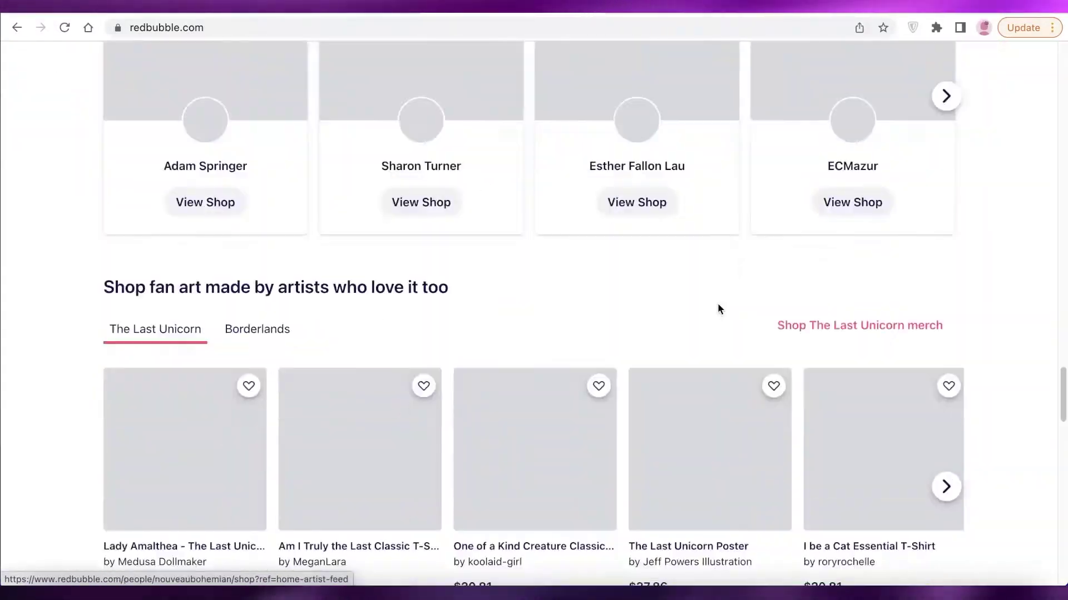
scroll(717, 306, "up", 20)
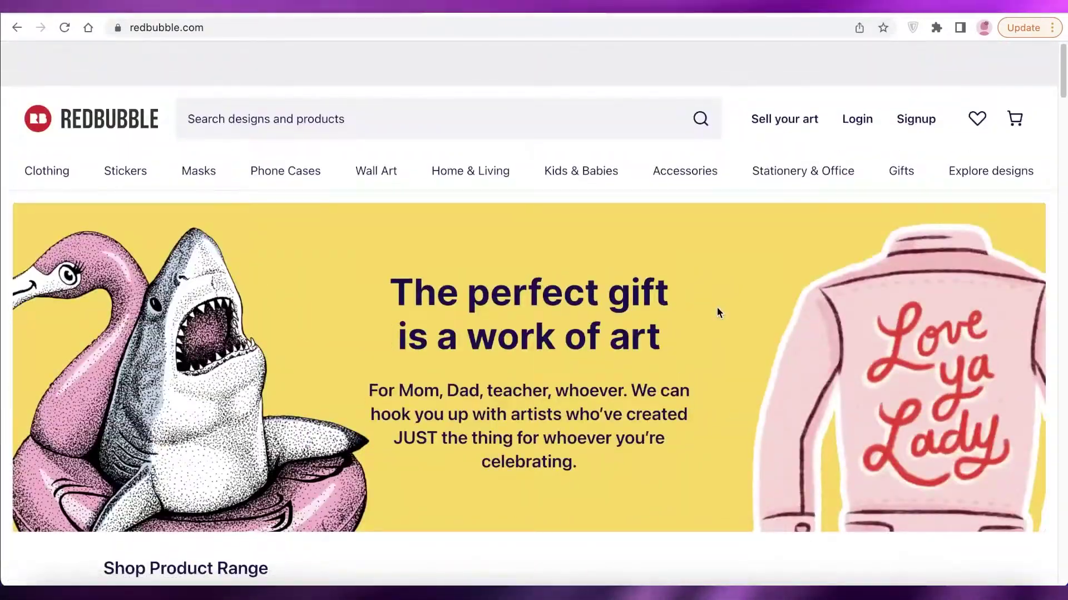
scroll(715, 309, "down", 10)
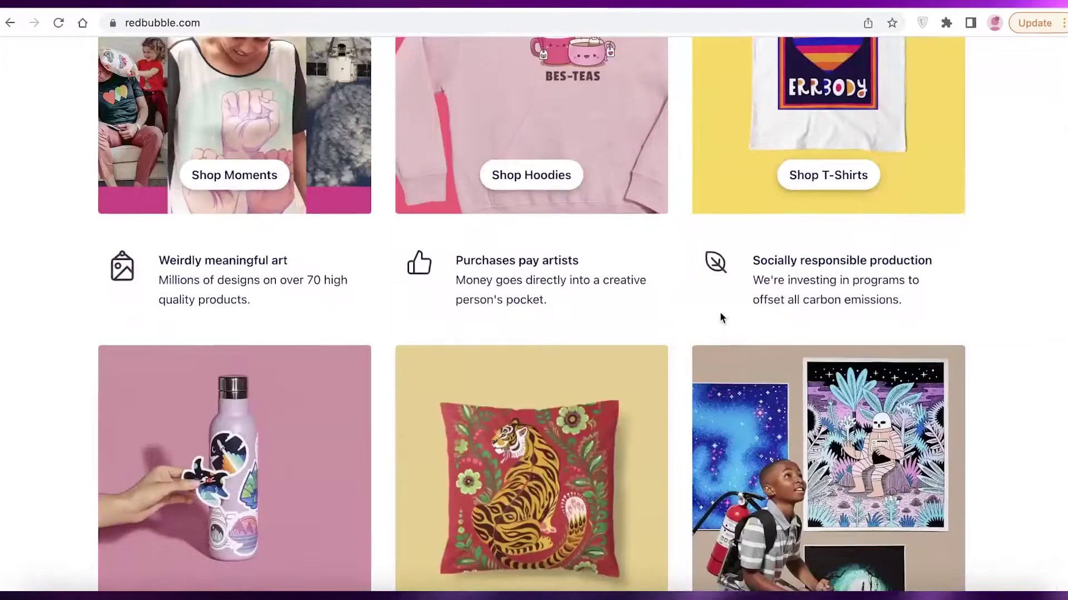
scroll(722, 318, "up", 8)
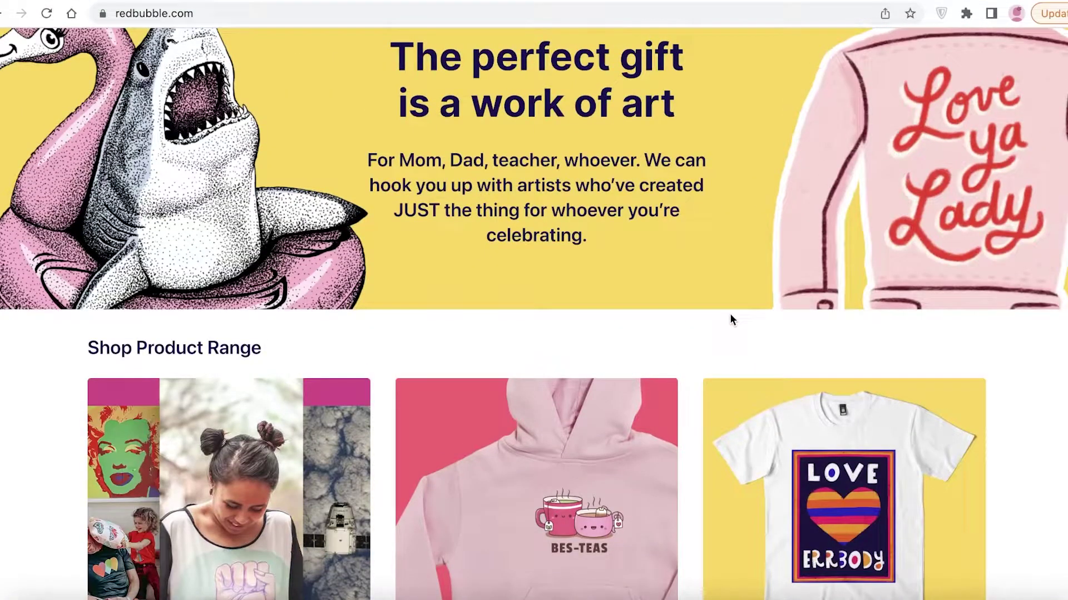
scroll(729, 318, "up", 4)
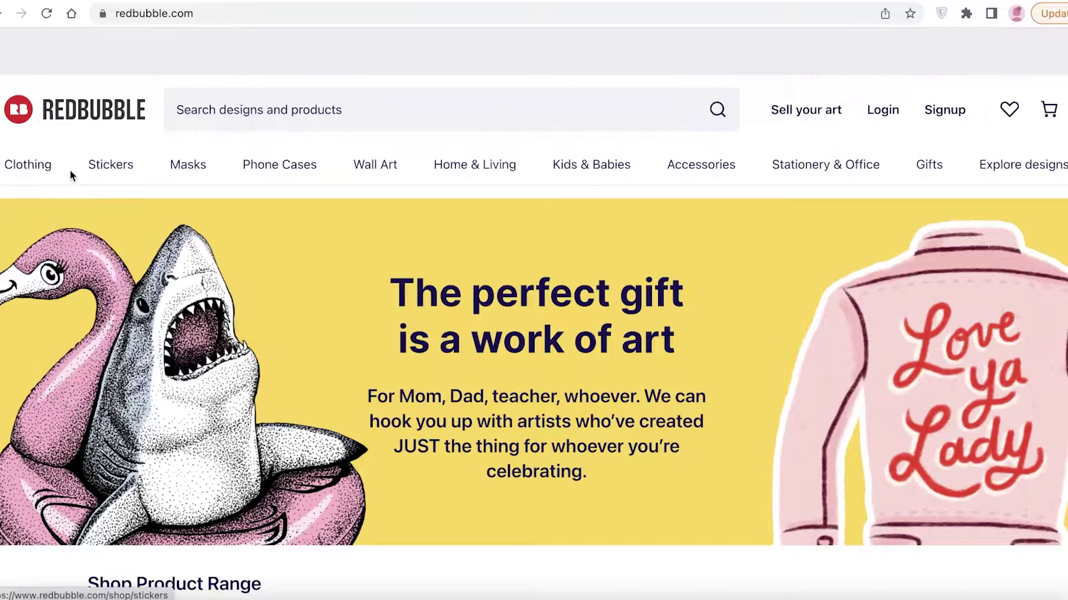
mouse_move(767, 282)
scroll(656, 124, "down", 3)
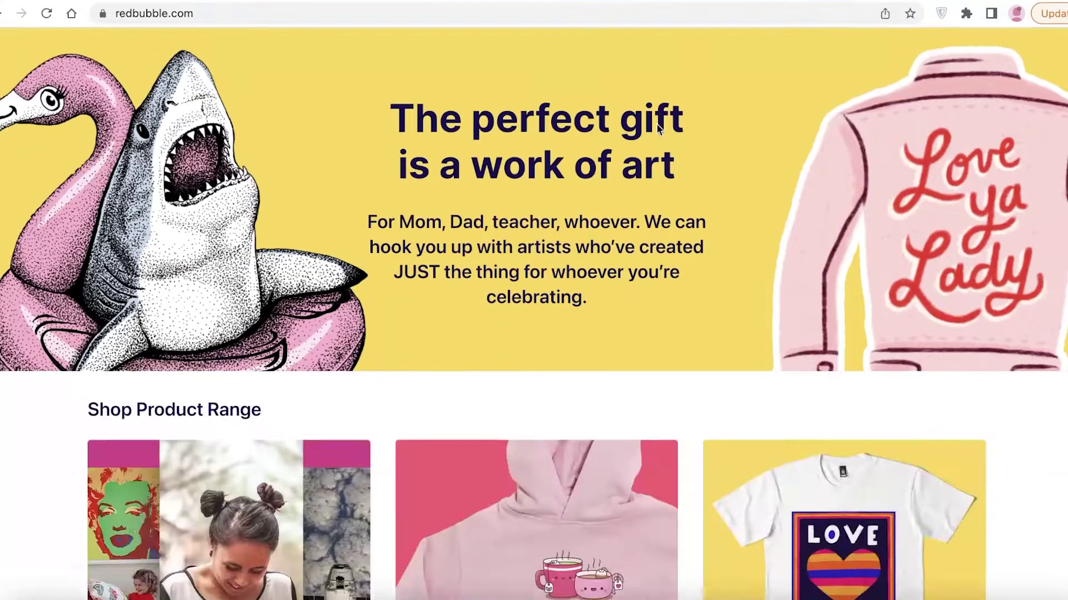
scroll(656, 124, "up", 3)
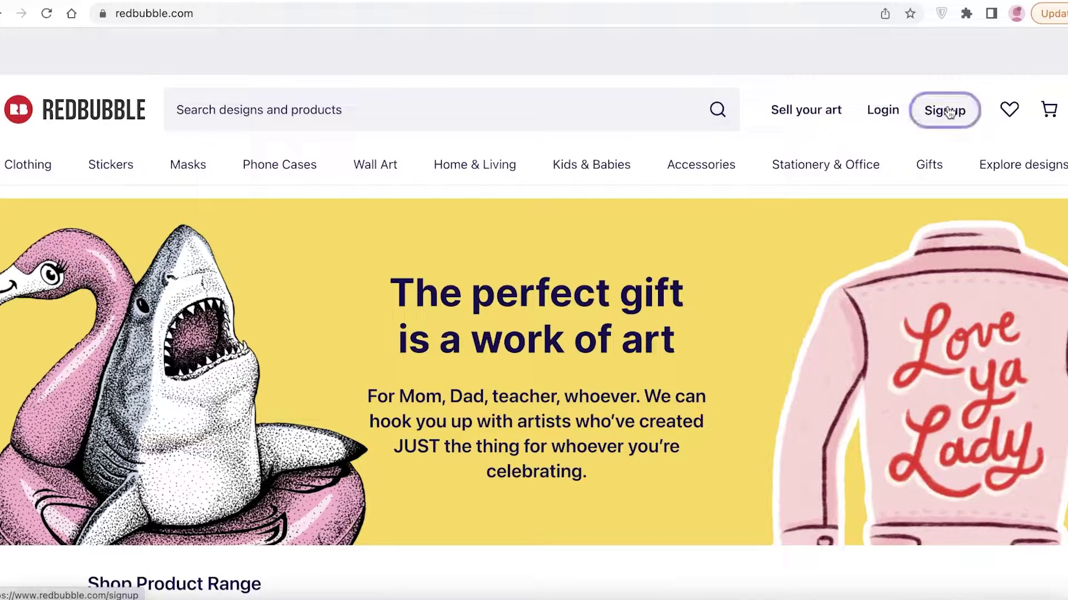
Step: Open the account sign-up form and choose Artist signup as the account type
left_click(948, 111)
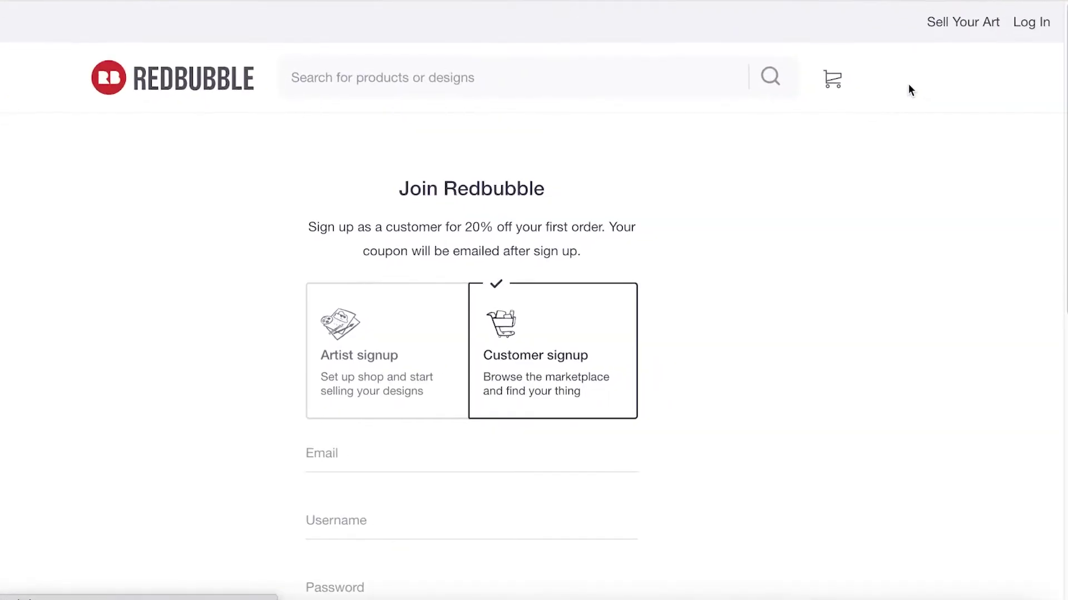
scroll(895, 91, "down", 6)
scroll(864, 112, "up", 6)
left_click(405, 341)
left_click(578, 342)
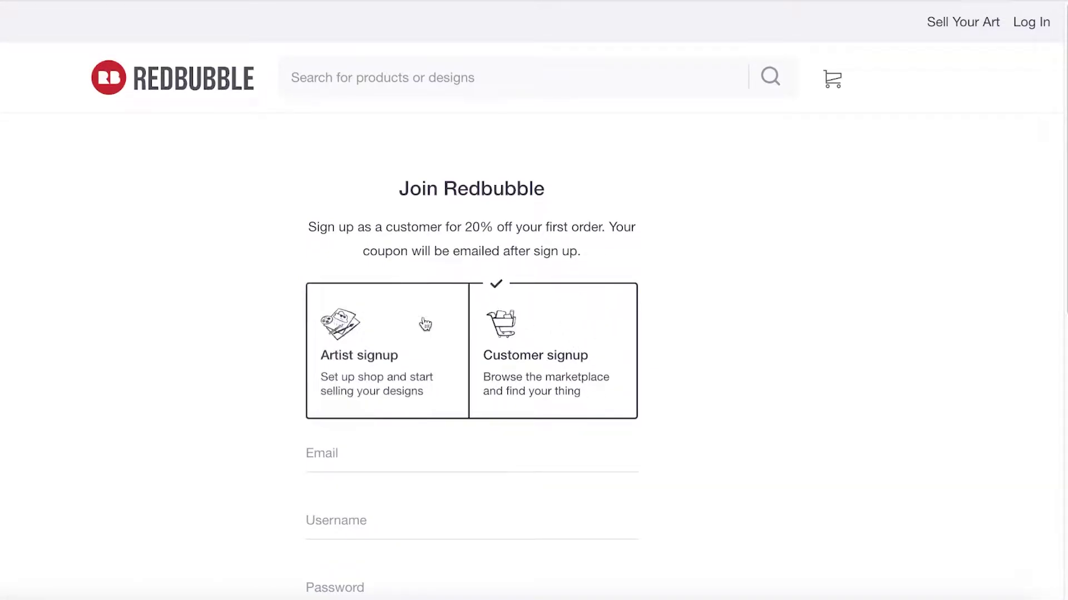
left_click(375, 318)
scroll(390, 317, "down", 3)
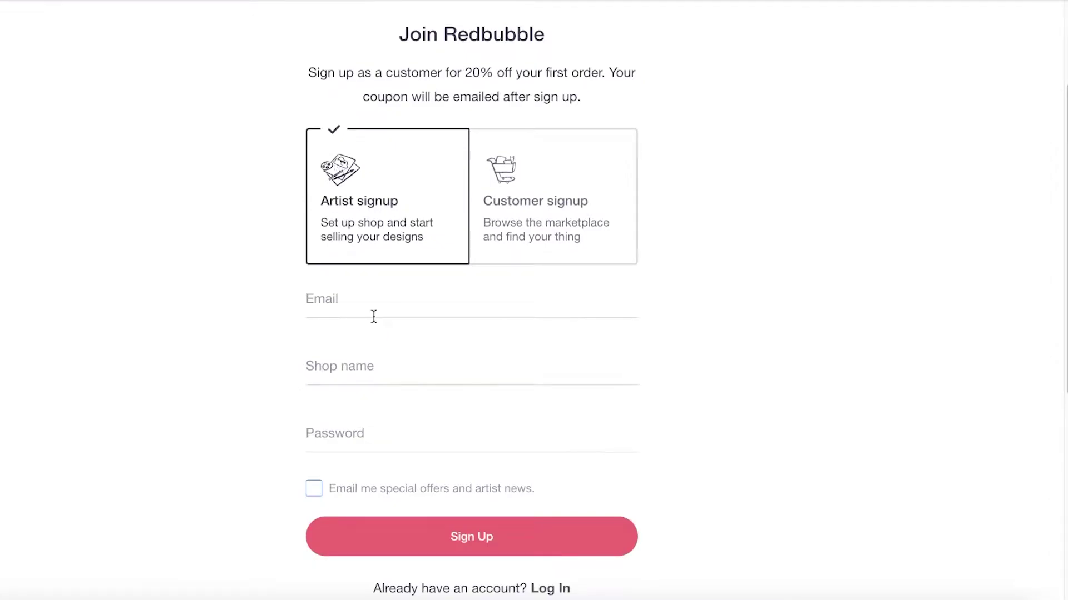
Step: Fill in the account email in the artist sign-up form
left_click(372, 314)
left_click(373, 328)
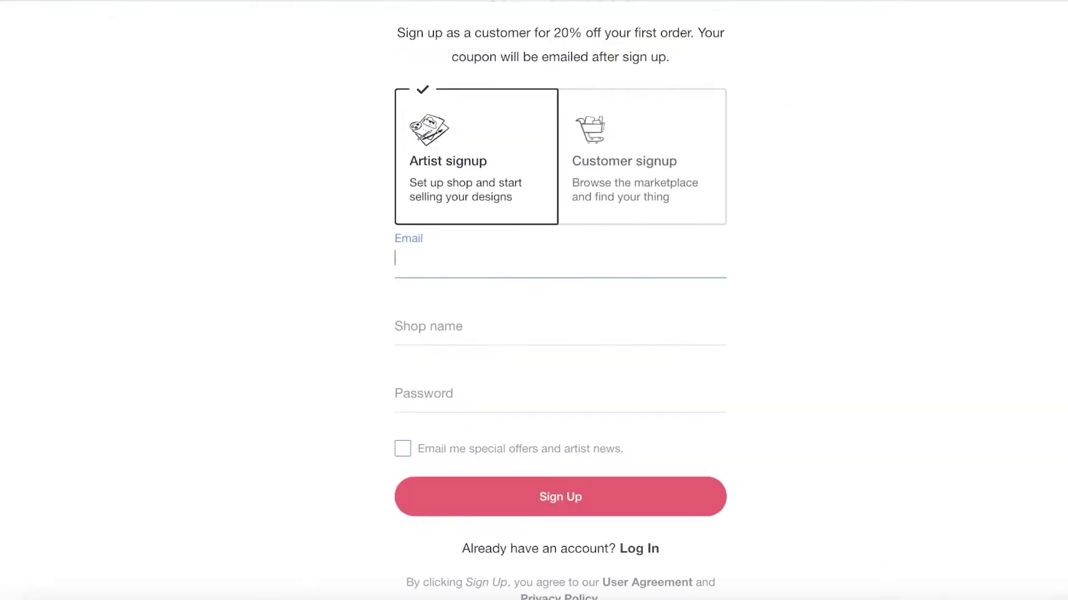
left_click(481, 253)
left_click(467, 300)
Step: Enter "janesss" as the shop name in the artist sign-up form
left_click(453, 328)
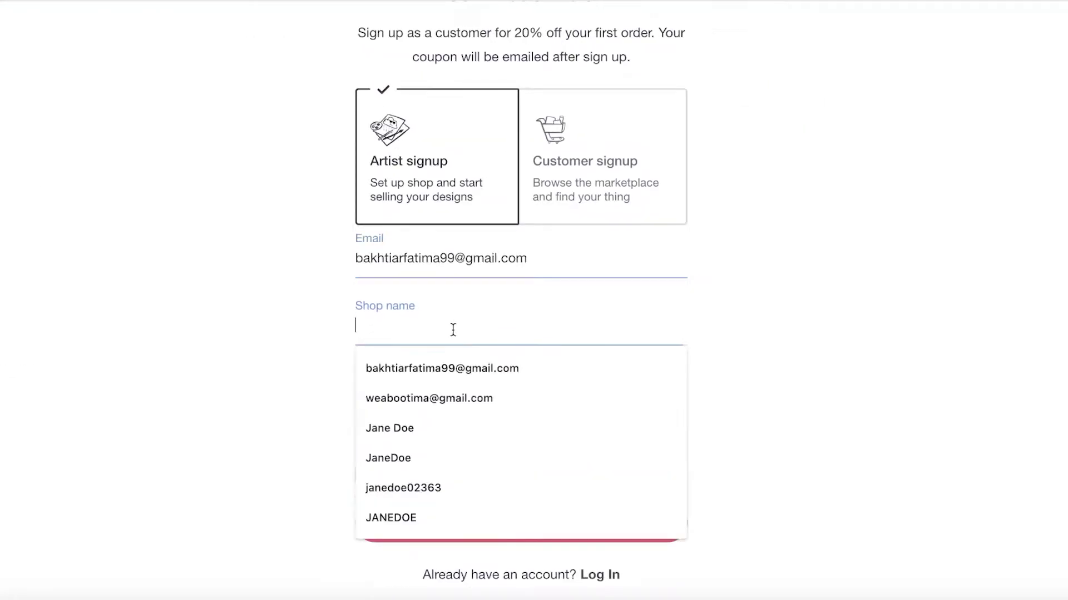
type("s")
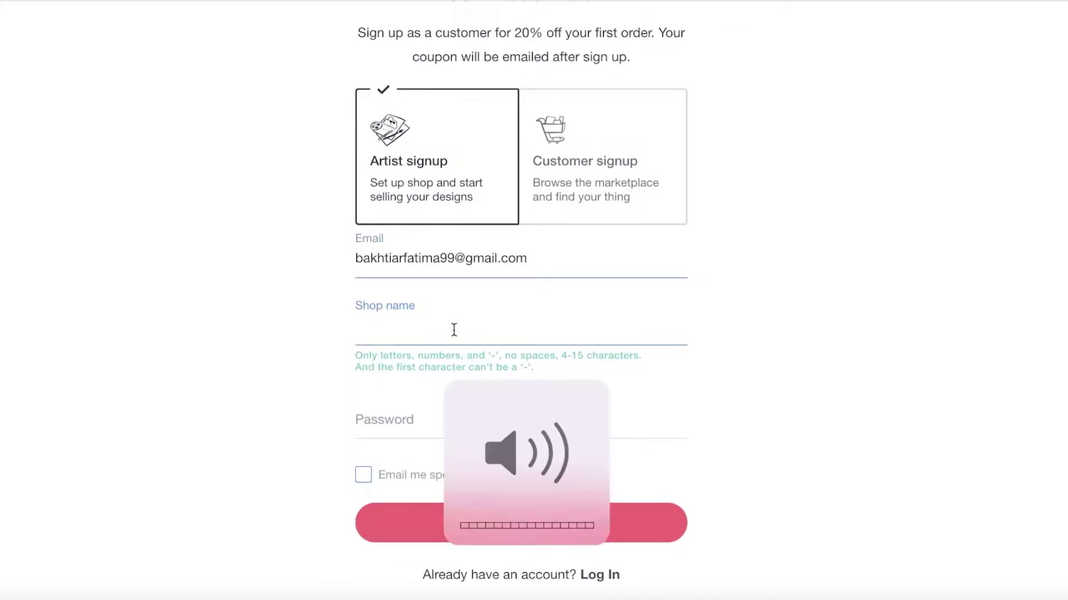
type("jqn3e")
key("XF86AudioMute")
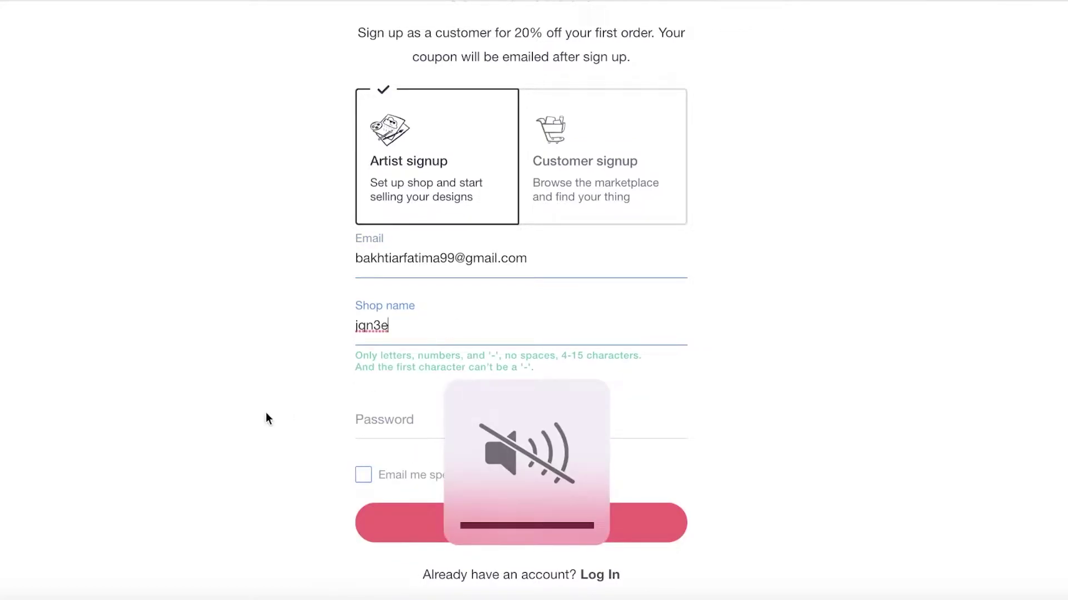
key("BackSpace")
key("BackSpace")
key("BackSpace")
key("BackSpace")
key("BackSpace")
type("janesss")
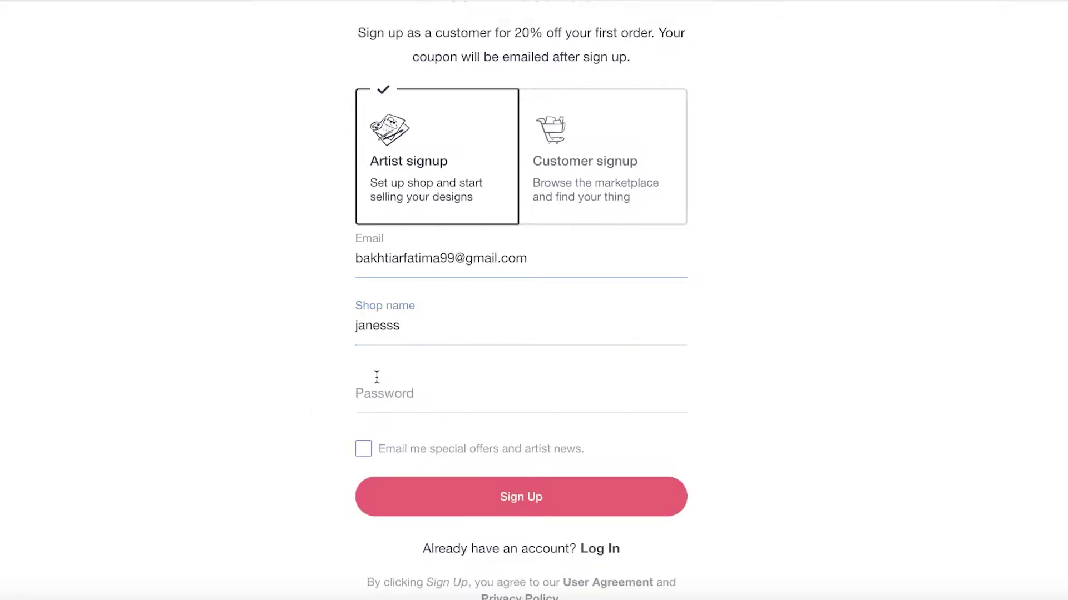
Step: Enter the account password and try to submit the artist sign-up
left_click(376, 377)
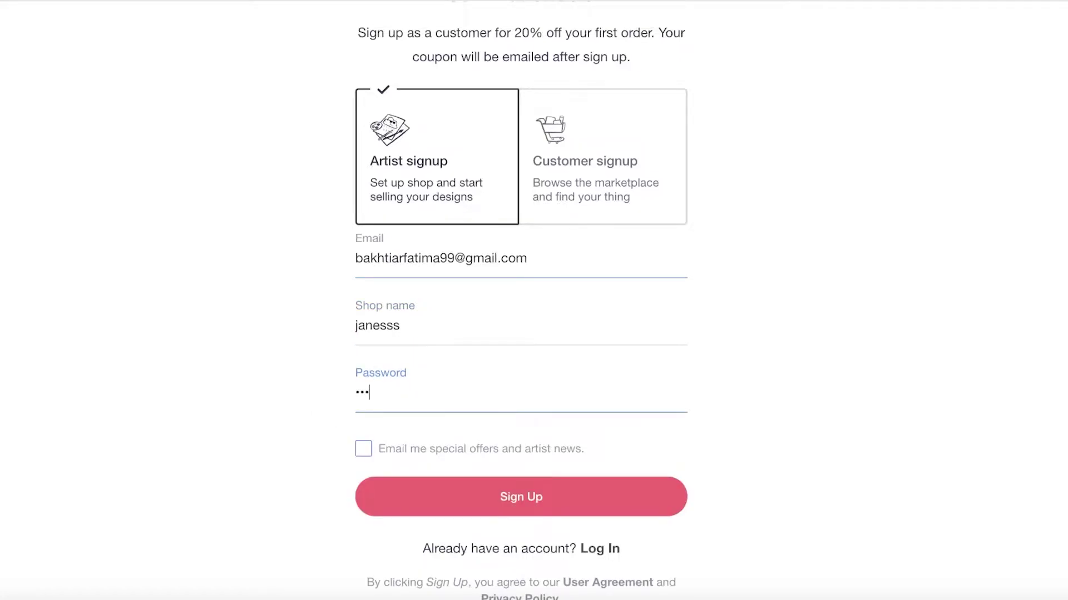
type("*********")
key("Return")
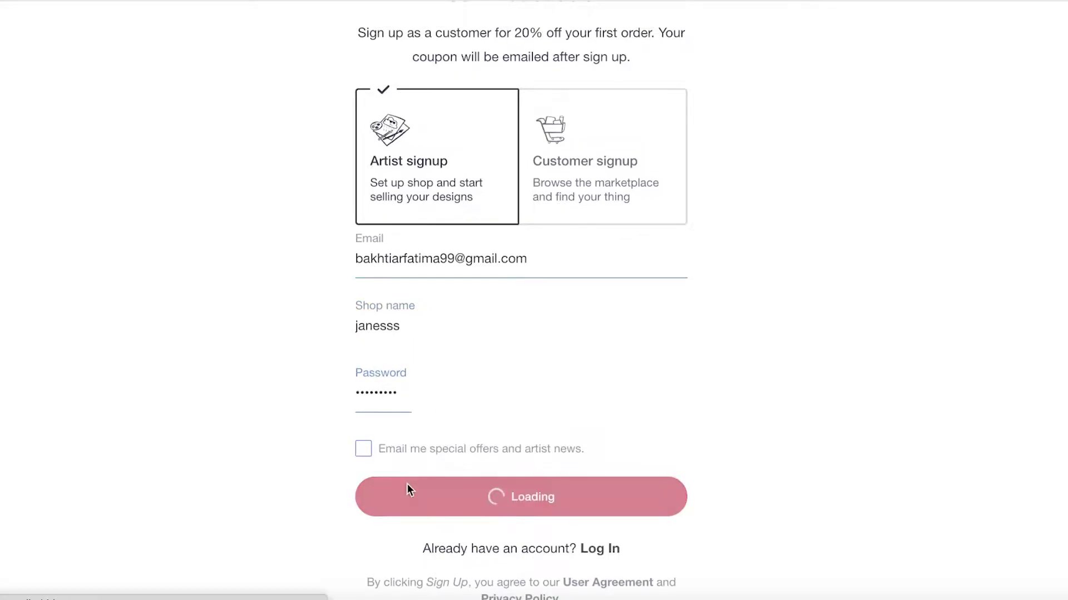
left_click(407, 483)
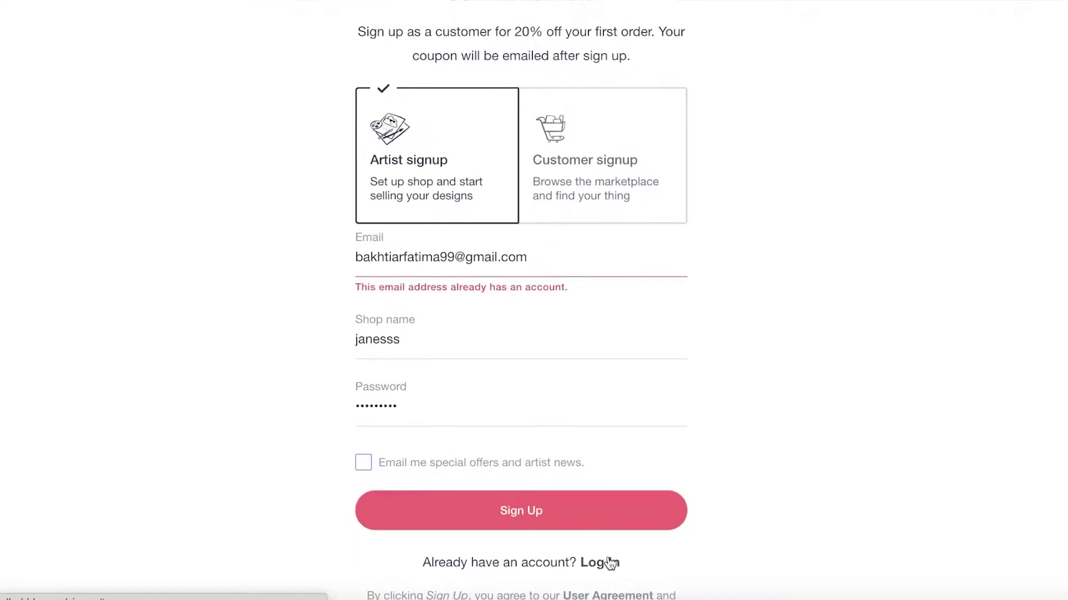
Step: Log in to the existing account instead, using the account email and password
left_click(606, 562)
left_click(560, 231)
left_click(532, 274)
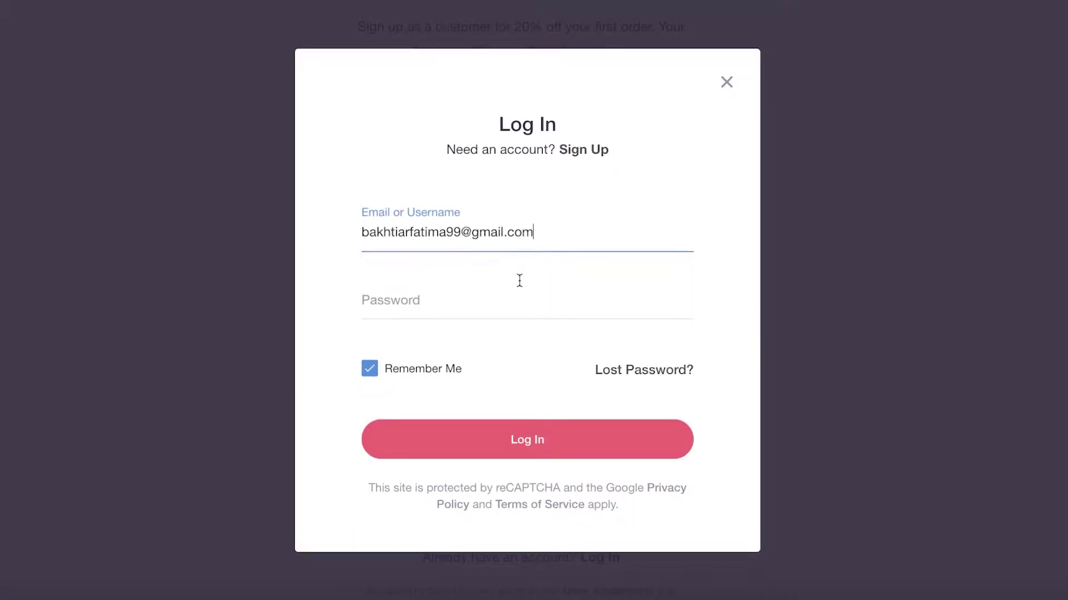
left_click(491, 312)
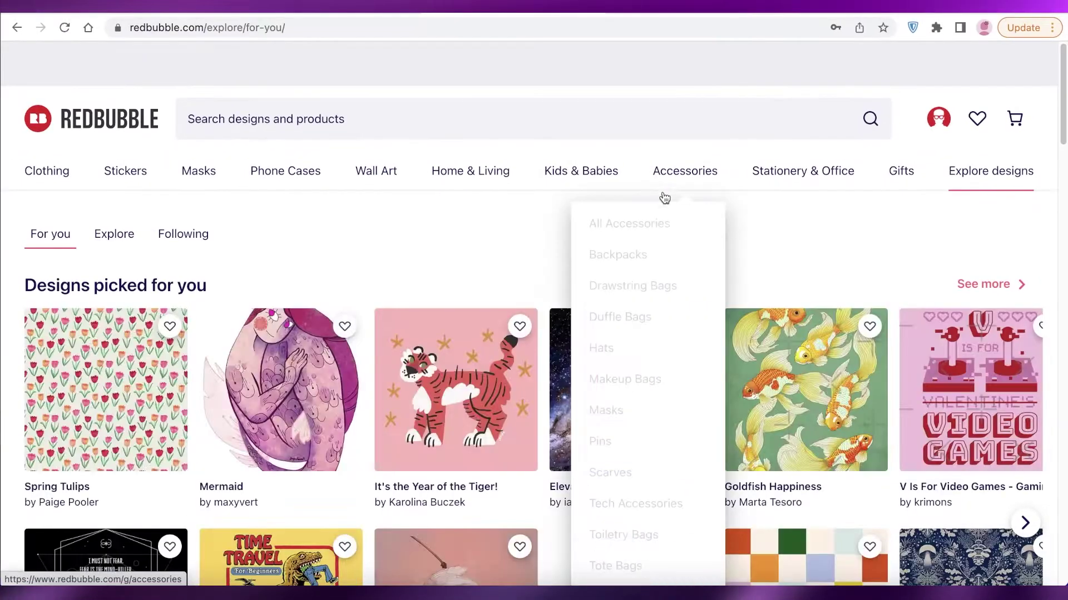
Step: Look through the For you page, examining the picked designs, artists to follow and recommended stickers
scroll(422, 244, "down", 6)
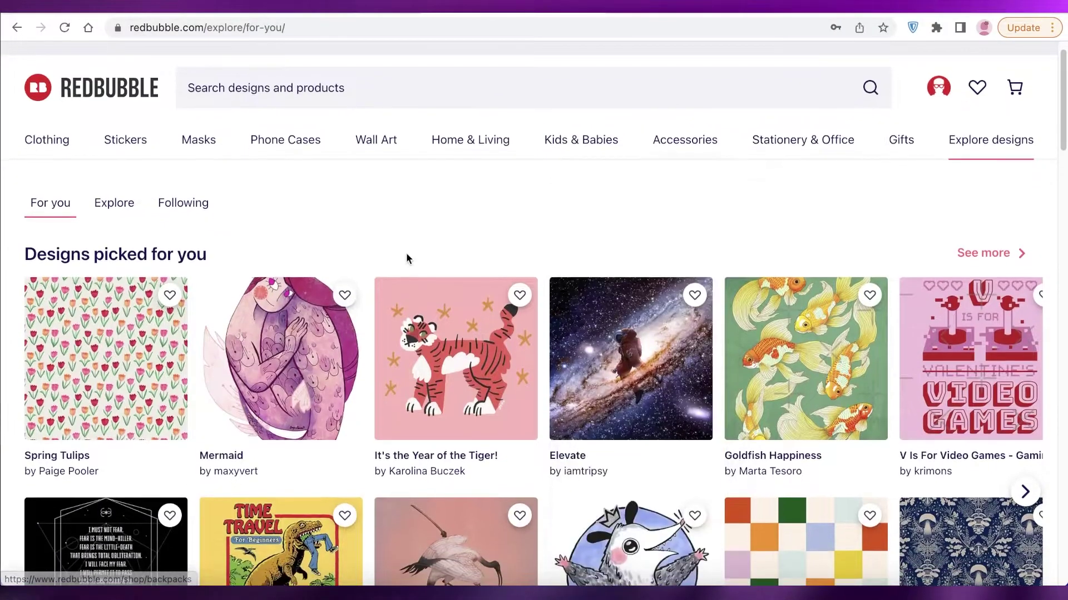
scroll(447, 237, "up", 6)
scroll(572, 191, "down", 20)
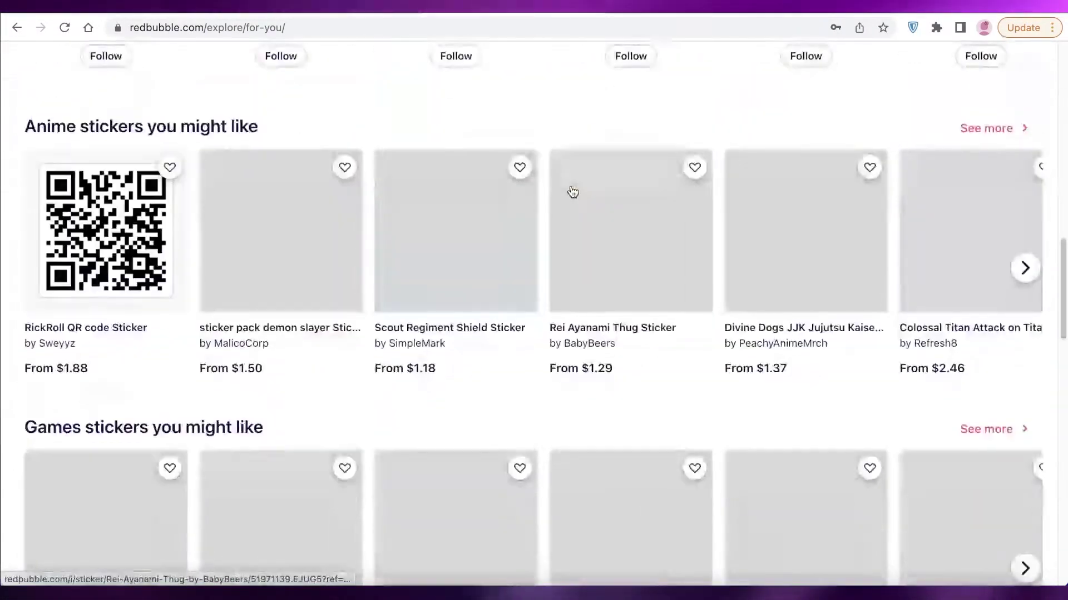
scroll(570, 191, "up", 20)
scroll(572, 192, "down", 14)
scroll(589, 189, "up", 14)
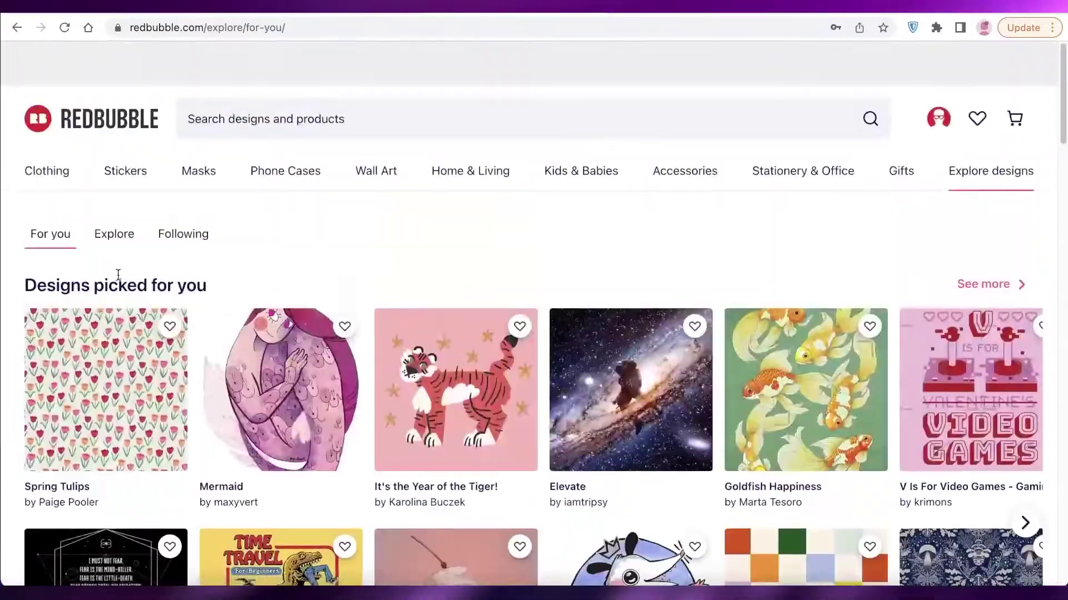
scroll(641, 179, "down", 8)
scroll(641, 179, "down", 14)
scroll(662, 211, "up", 17)
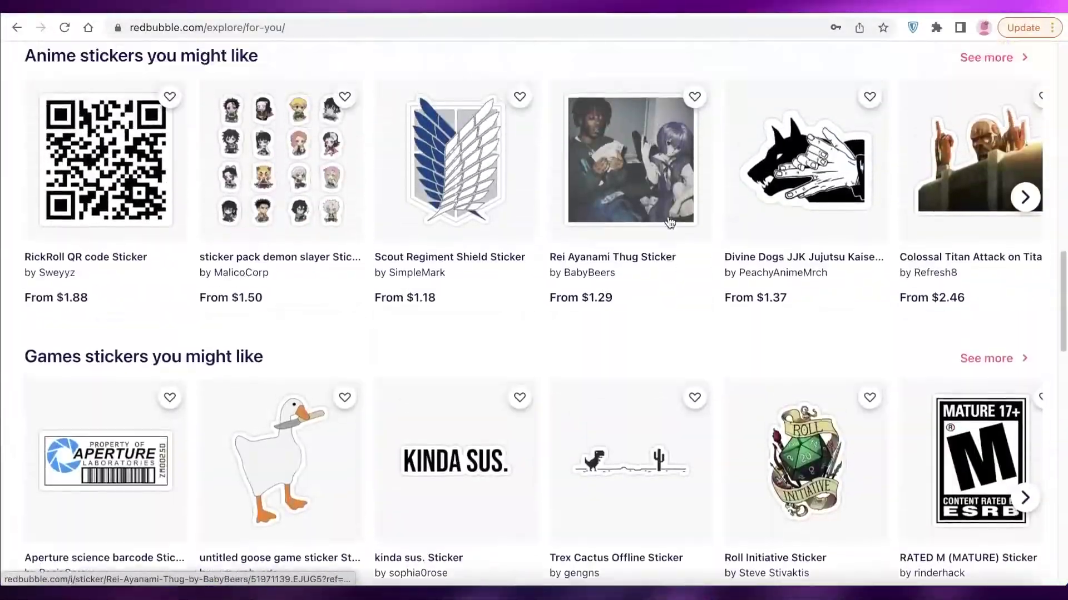
scroll(669, 223, "up", 8)
scroll(665, 217, "down", 14)
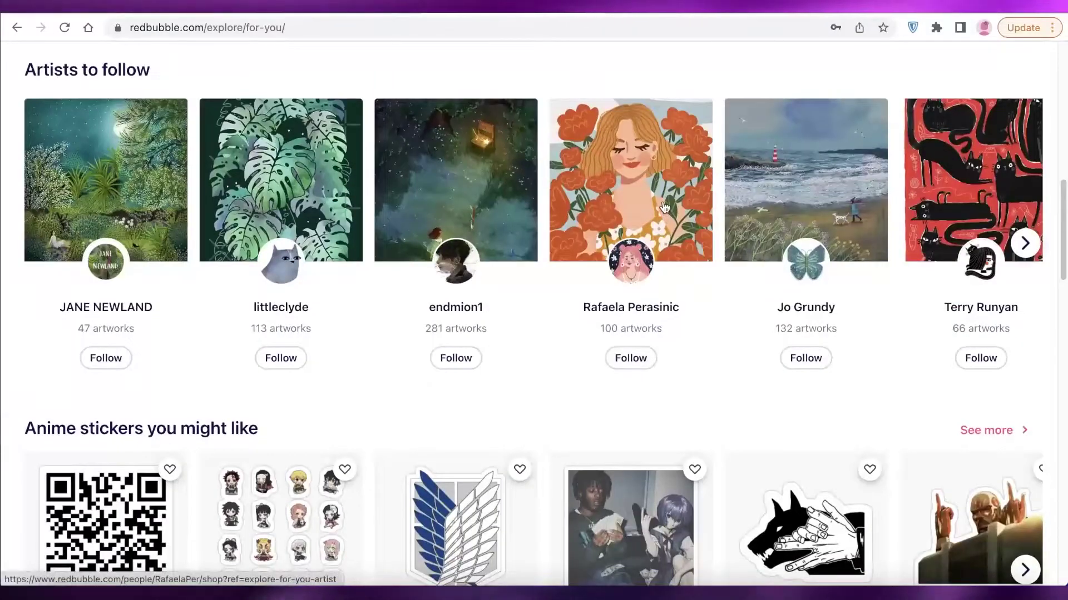
scroll(665, 217, "up", 14)
Step: Open the account options and go to Sell Your Art to reach the seller dashboard
mouse_move(676, 193)
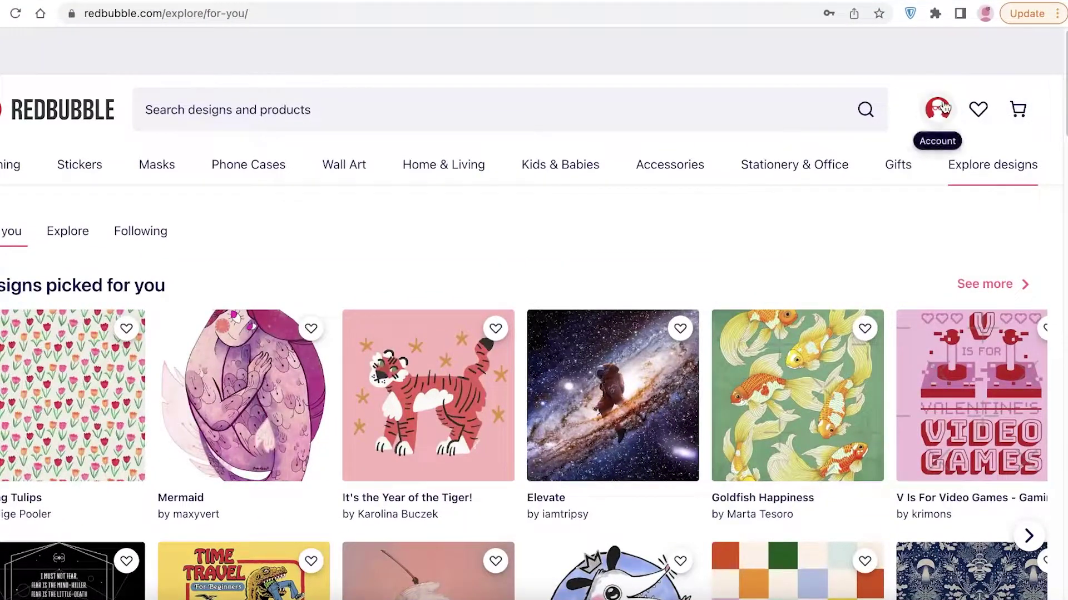
left_click(944, 117)
left_click(937, 109)
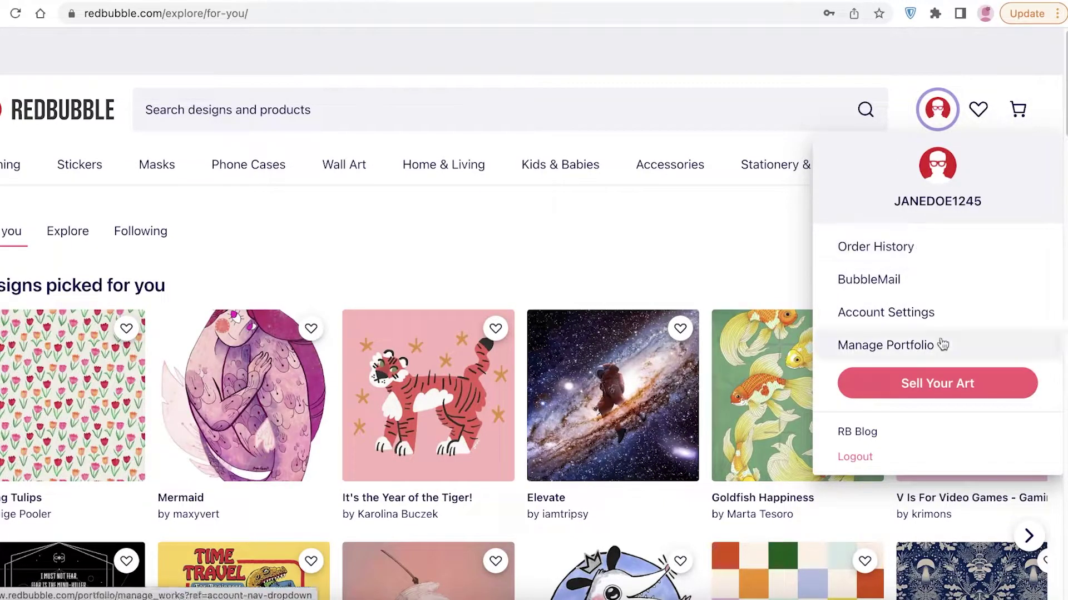
left_click(923, 383)
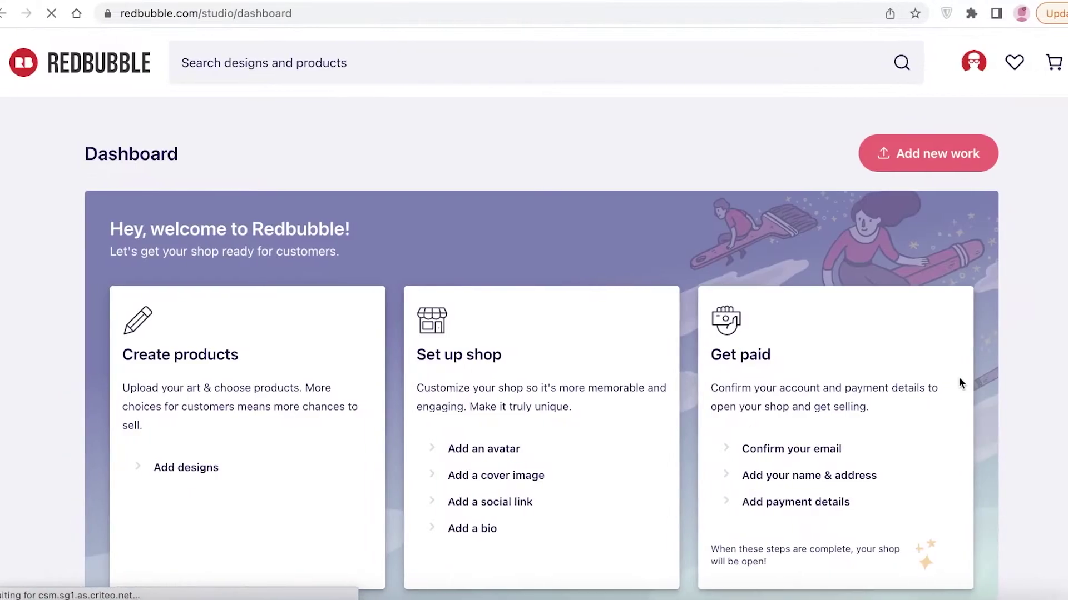
Step: Review the seller dashboard's setup tasks and tips, and open Add designs under Create products
scroll(459, 224, "down", 2)
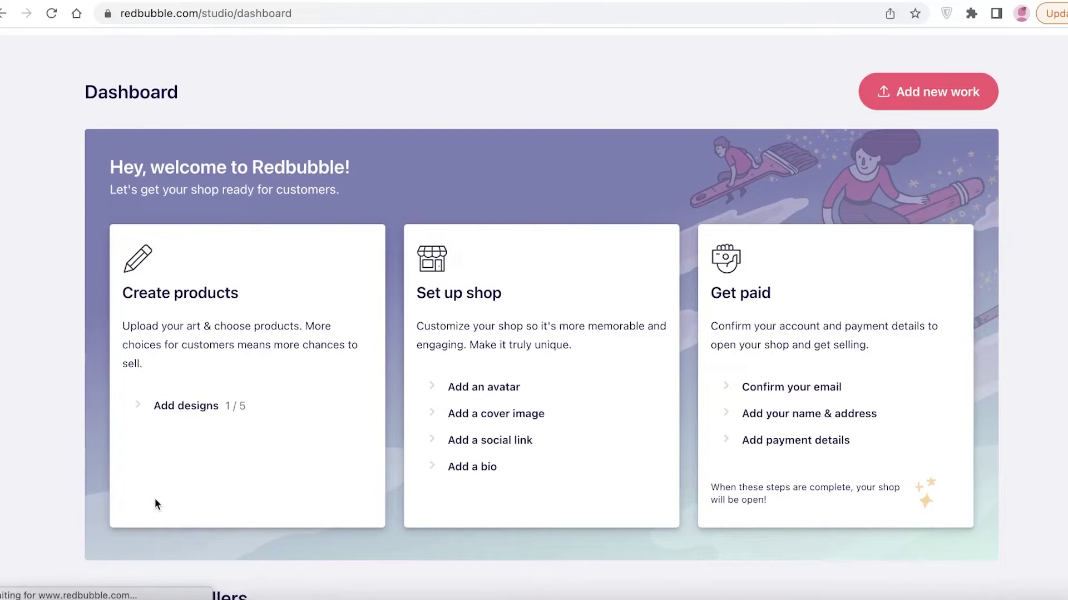
scroll(973, 189, "down", 10)
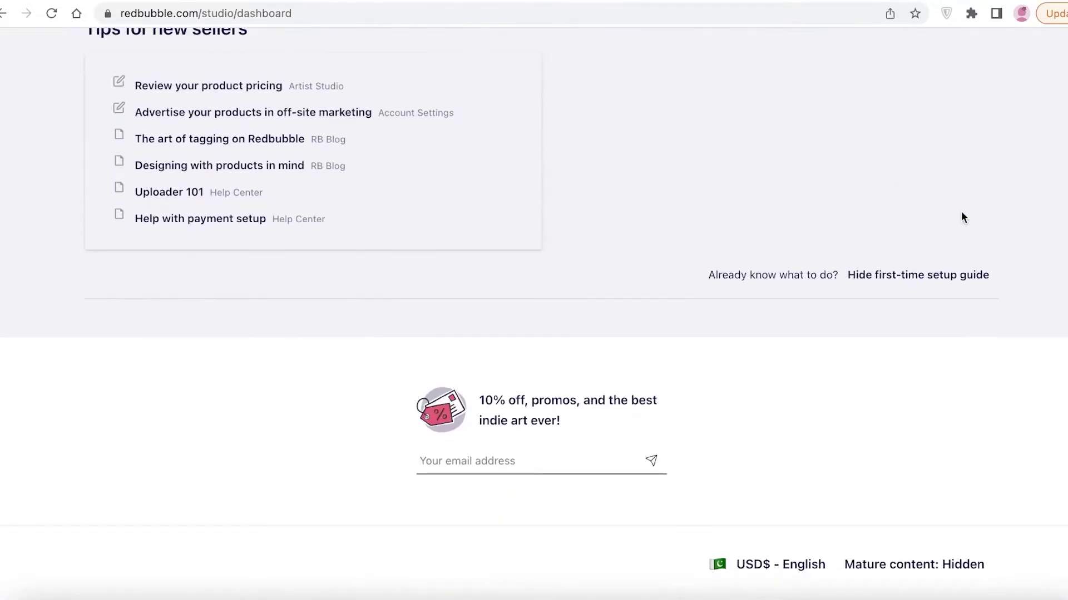
scroll(556, 267, "up", 15)
scroll(177, 391, "up", 1)
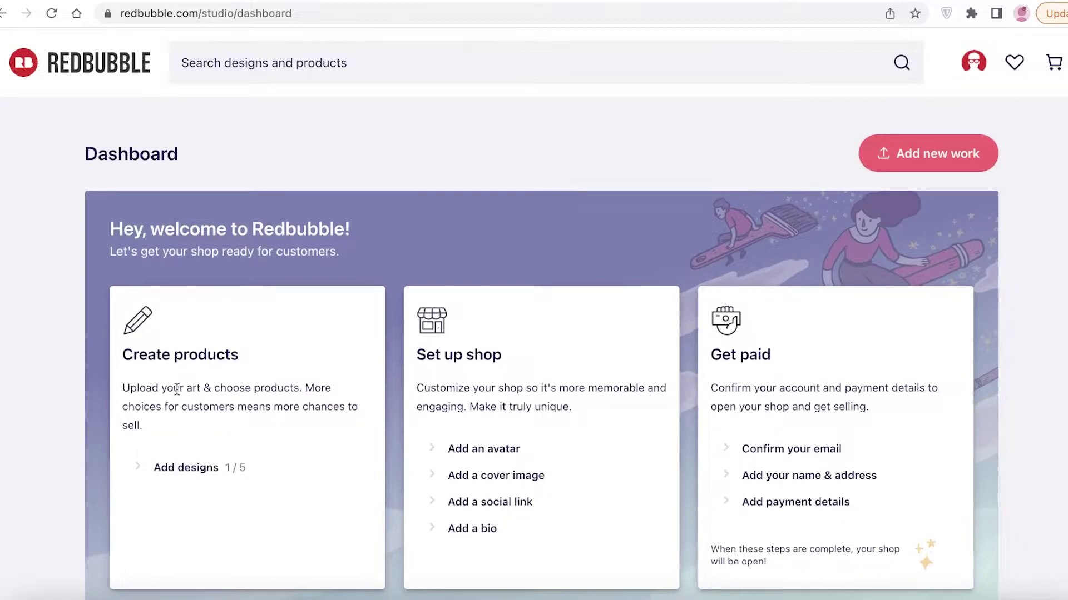
scroll(341, 303, "down", 10)
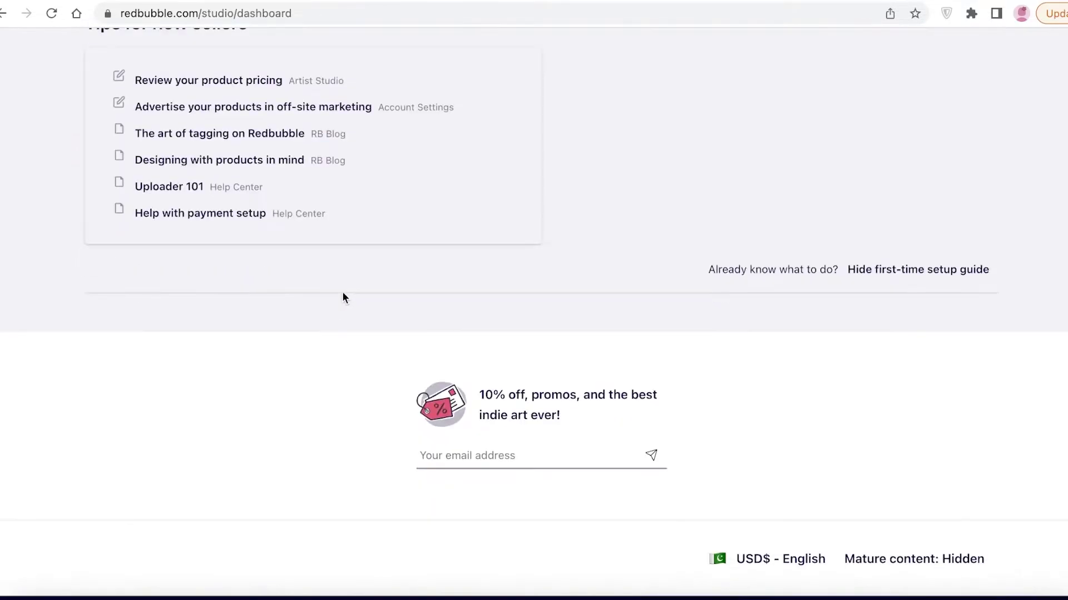
scroll(334, 286, "up", 8)
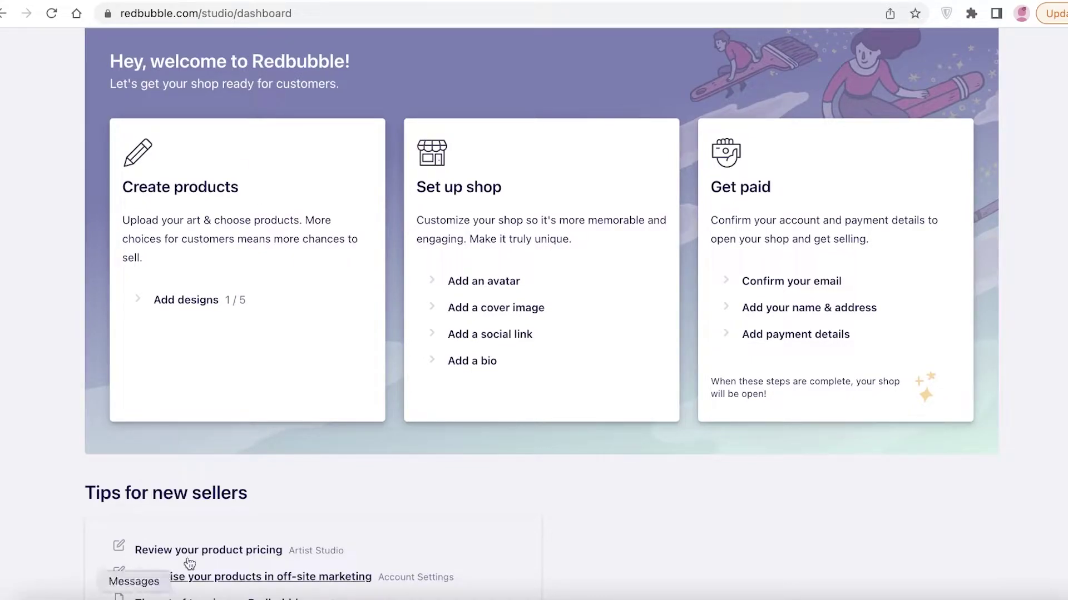
left_click(203, 306)
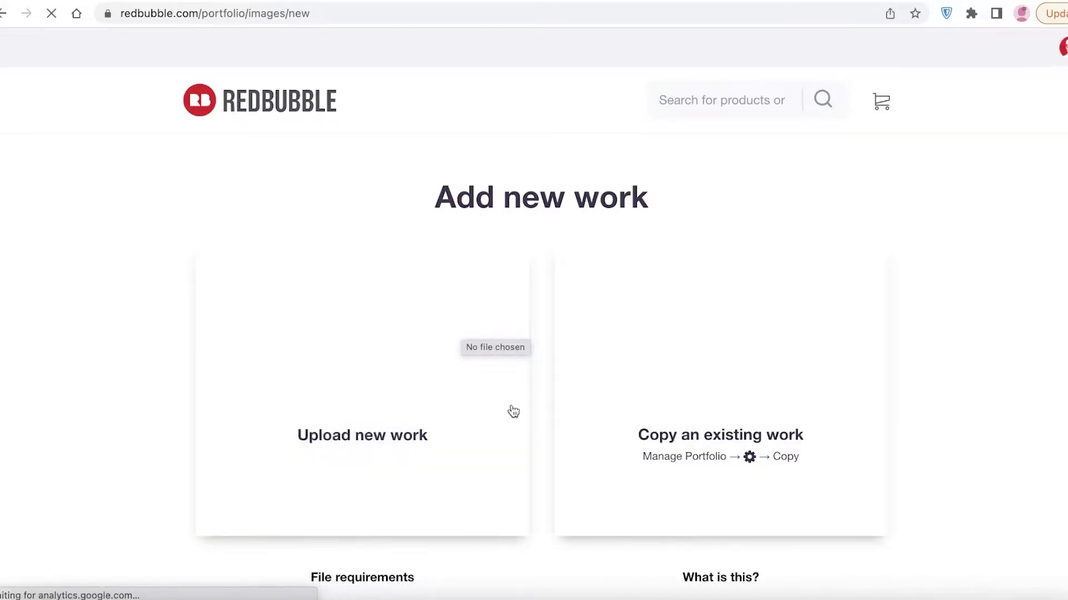
Step: Leave the Redbubble upload without choosing a file and switch to Canva by opening canva.com in a new browser tab
left_click(510, 411)
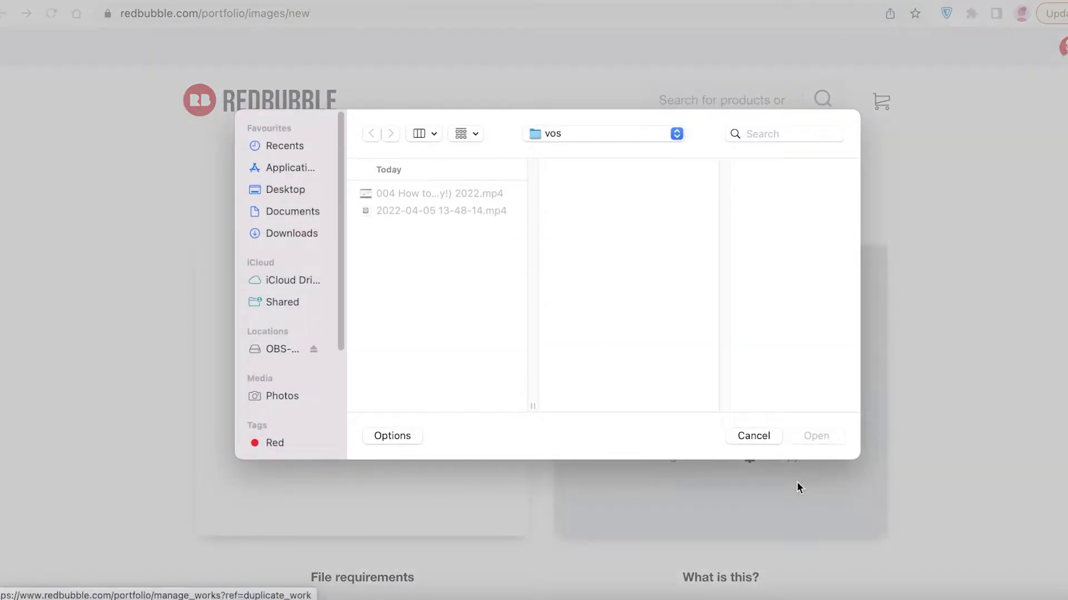
left_click(755, 437)
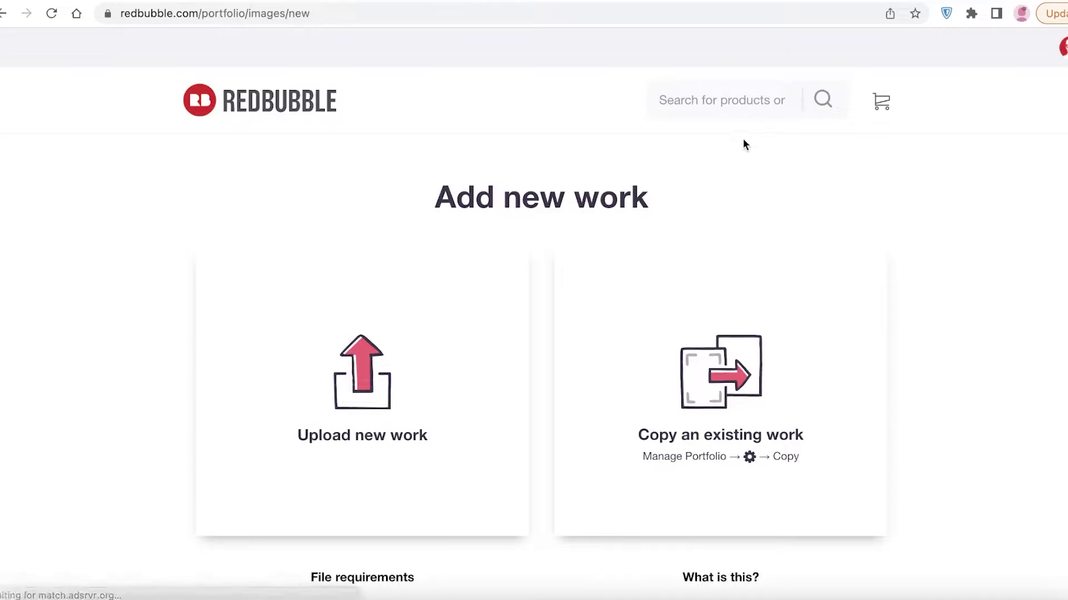
key("super+t")
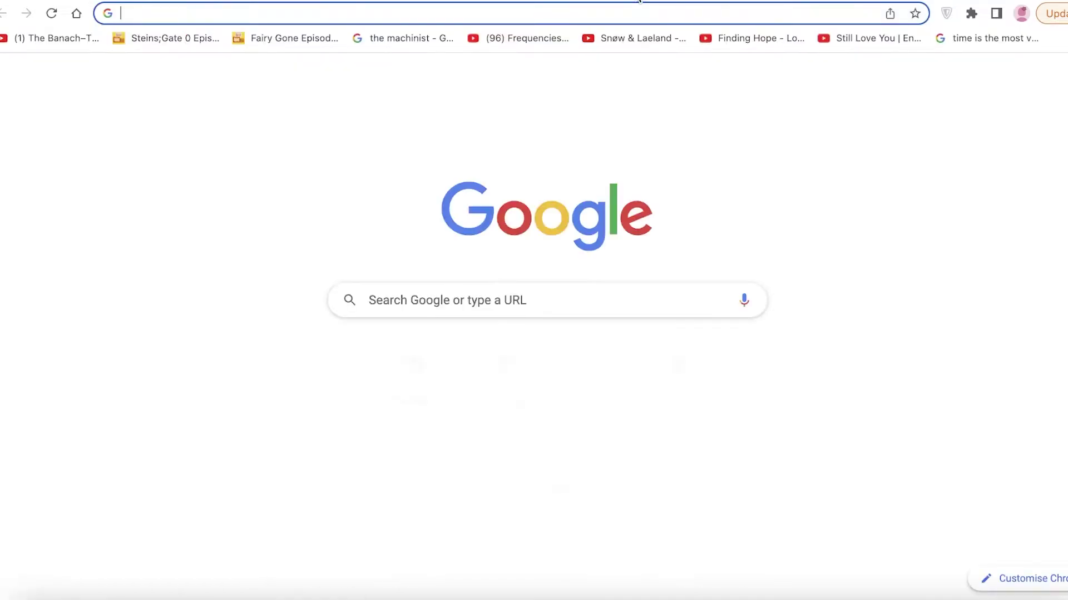
type("canva.com")
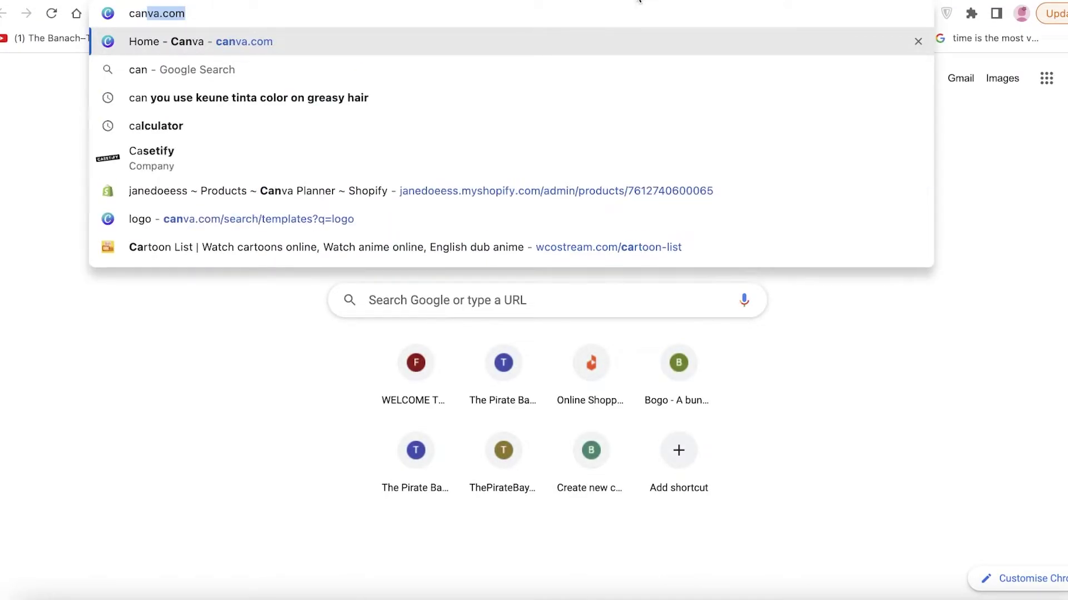
key("Return")
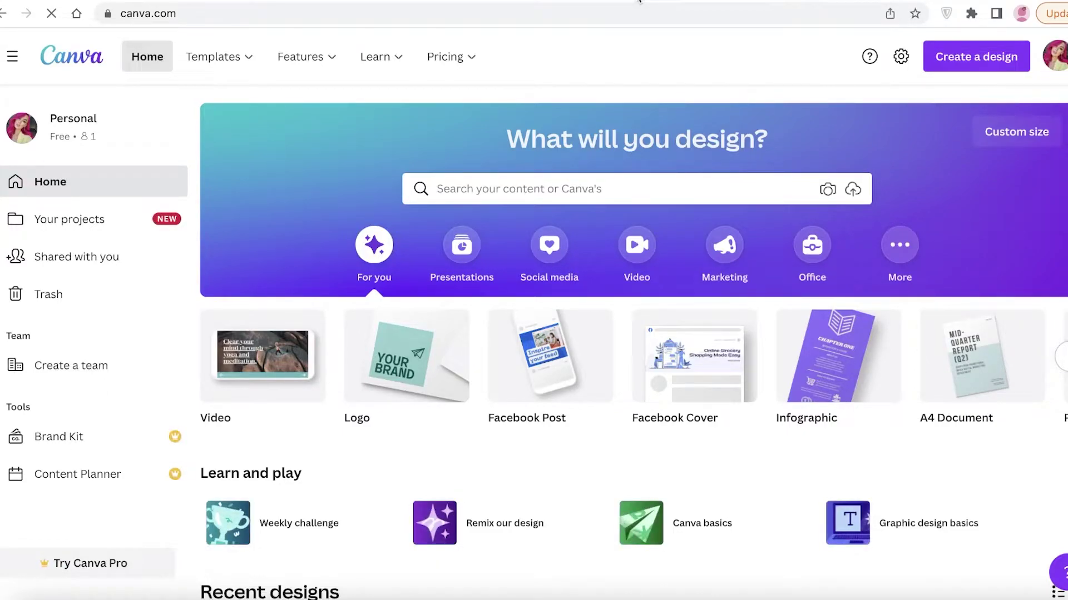
Step: Create a new custom-size design measuring 10 × 10 in
left_click(983, 132)
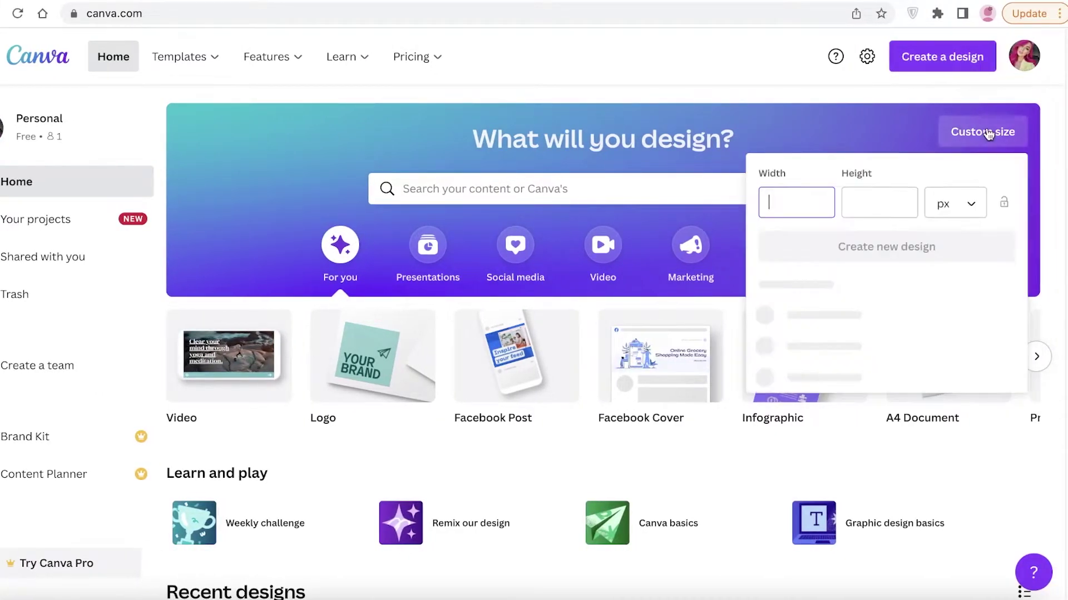
left_click(943, 204)
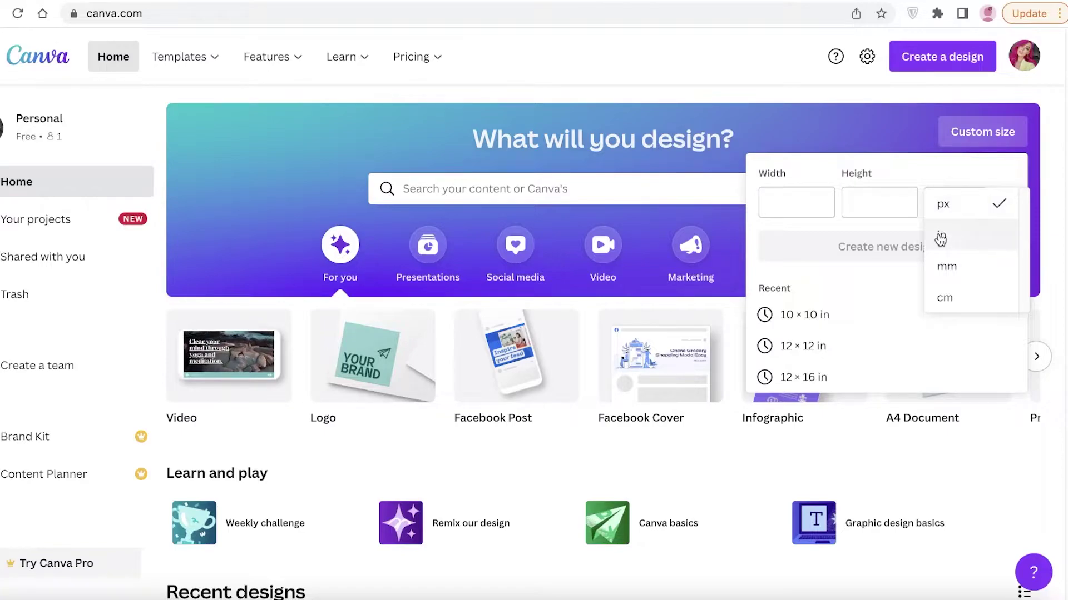
left_click(941, 237)
left_click(776, 205)
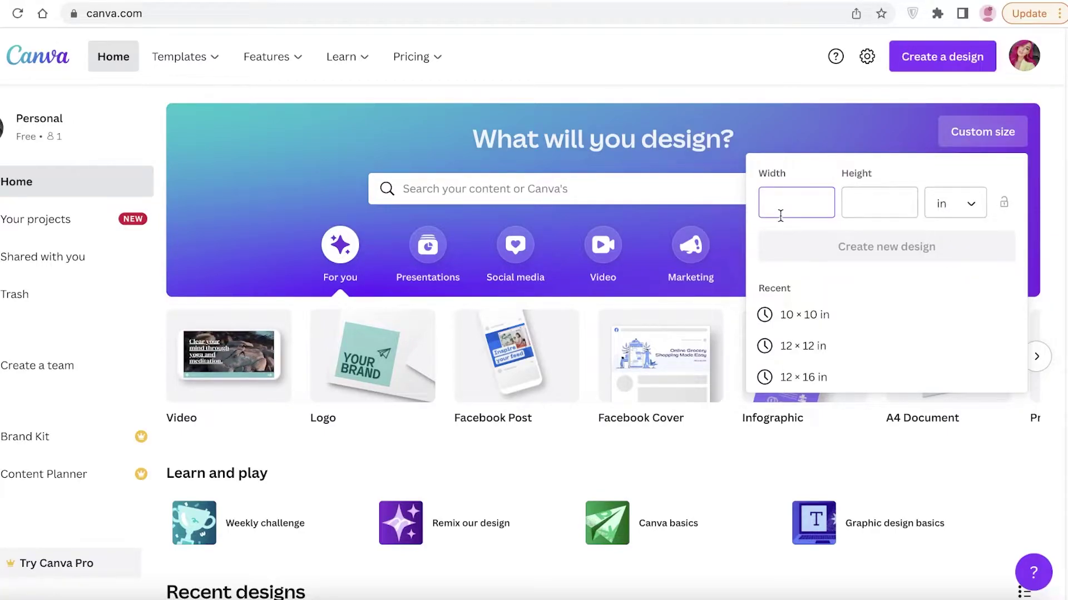
type("1")
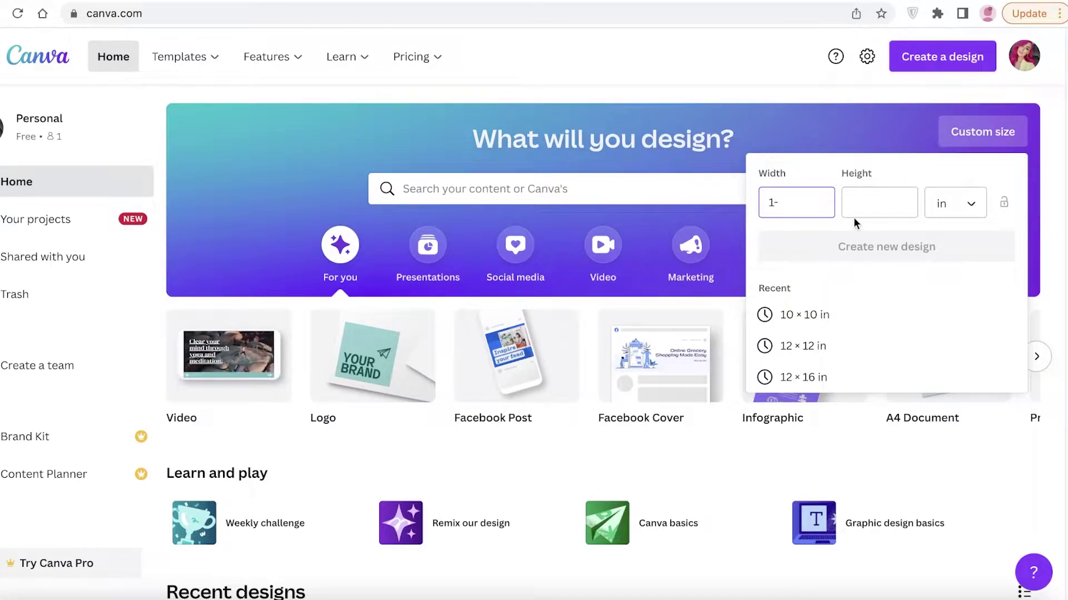
left_click(870, 254)
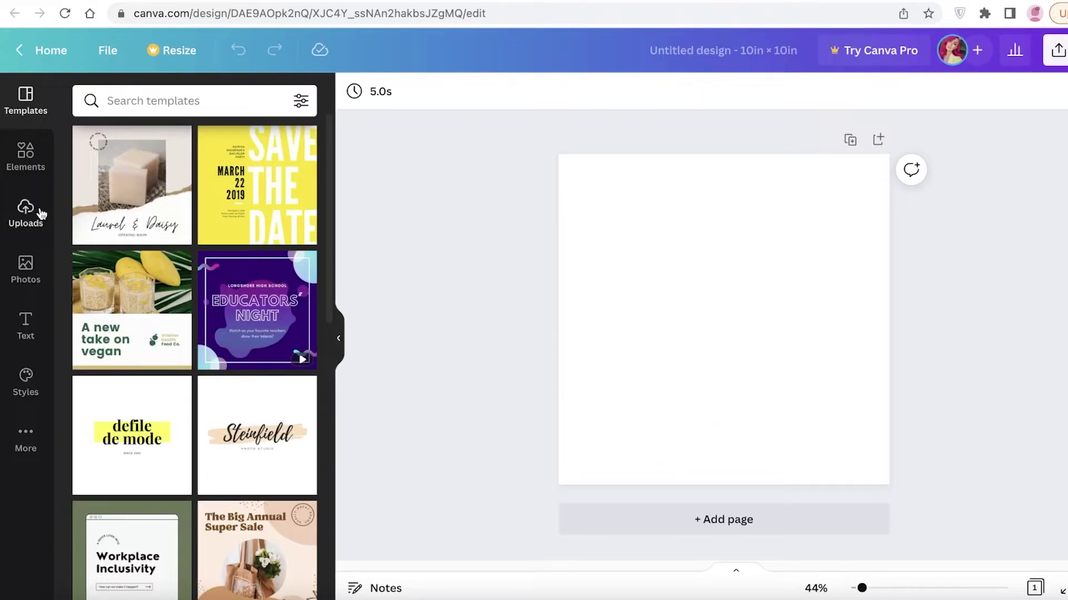
Step: Search the design elements for "animals" and restrict the results to graphics
left_click(39, 212)
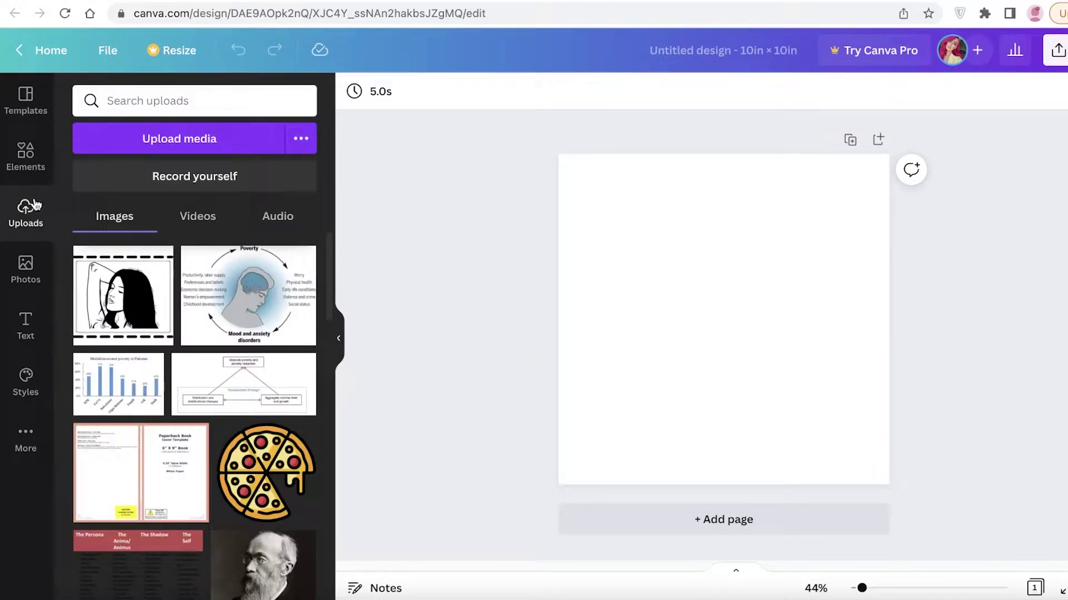
left_click(33, 177)
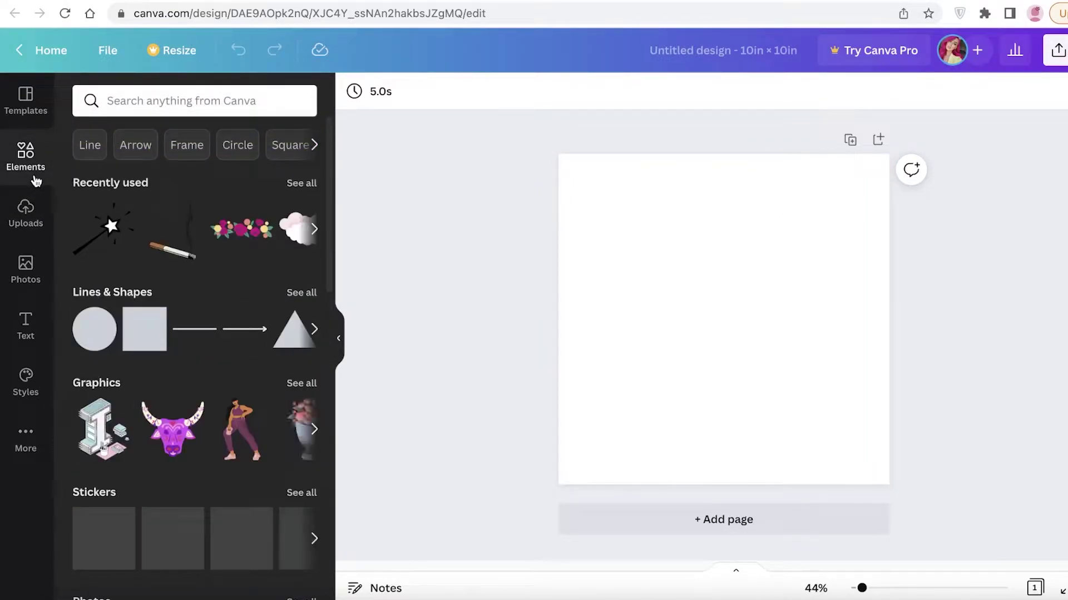
left_click(160, 89)
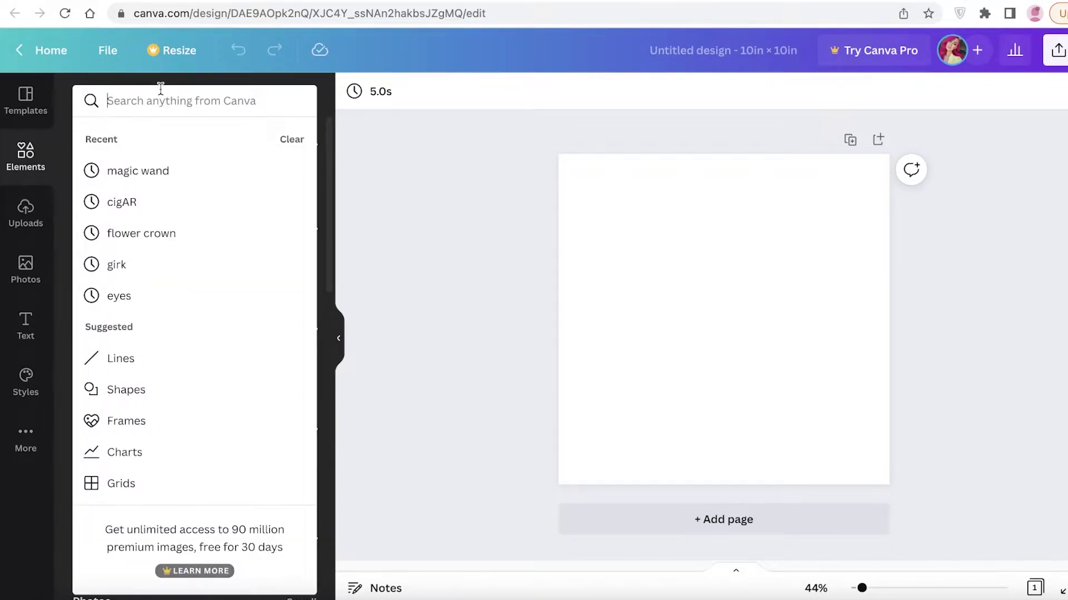
type("ani")
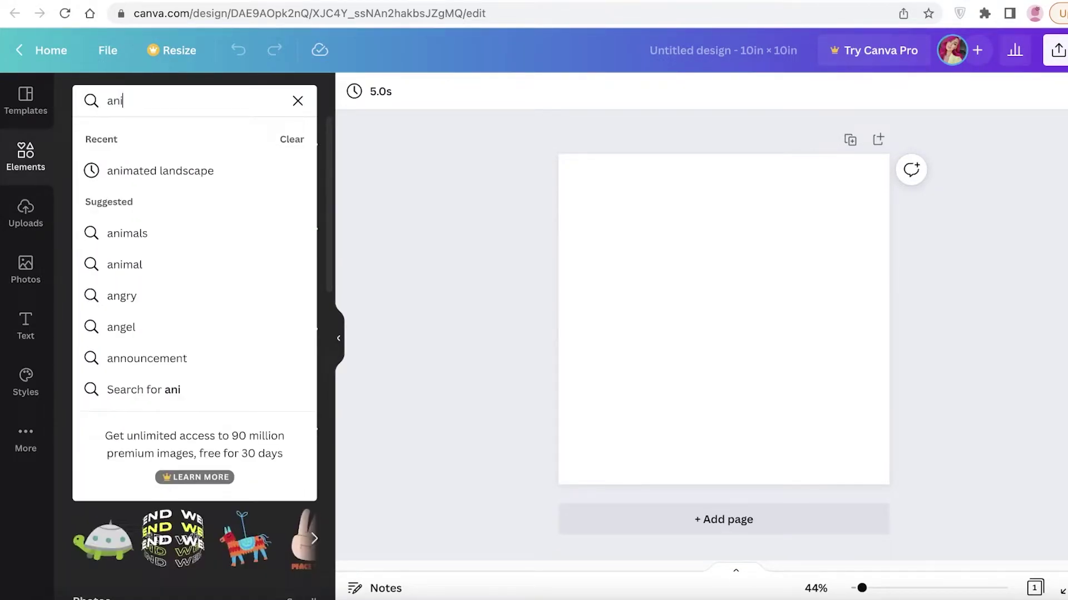
type("mals")
key("Return")
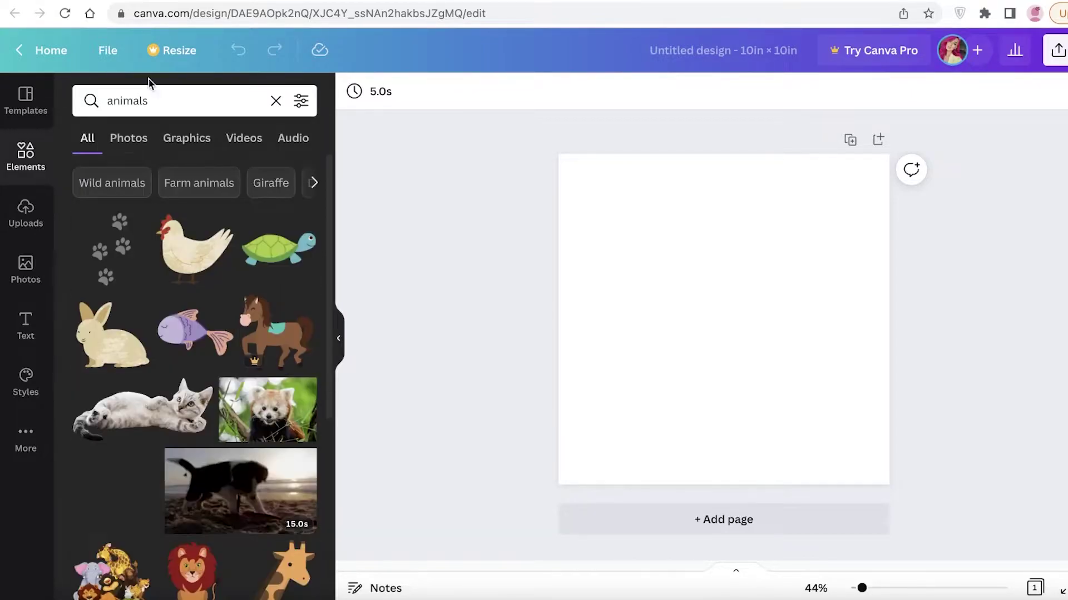
left_click(217, 140)
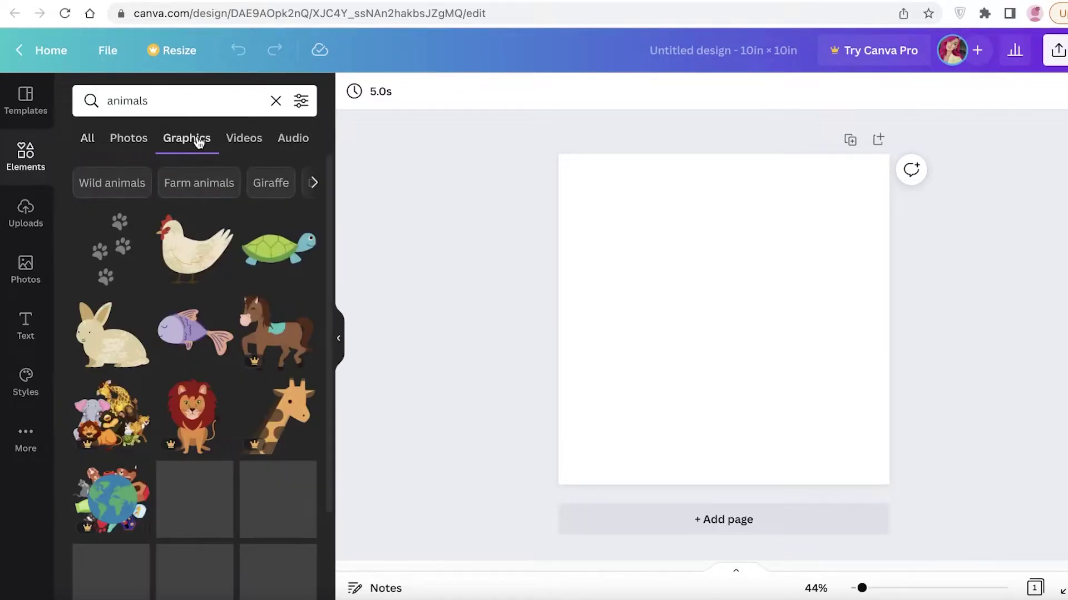
Step: Add the green parrot graphic with the blue wing from the animal results to the blank page
scroll(278, 303, "down", 4)
scroll(209, 356, "down", 1)
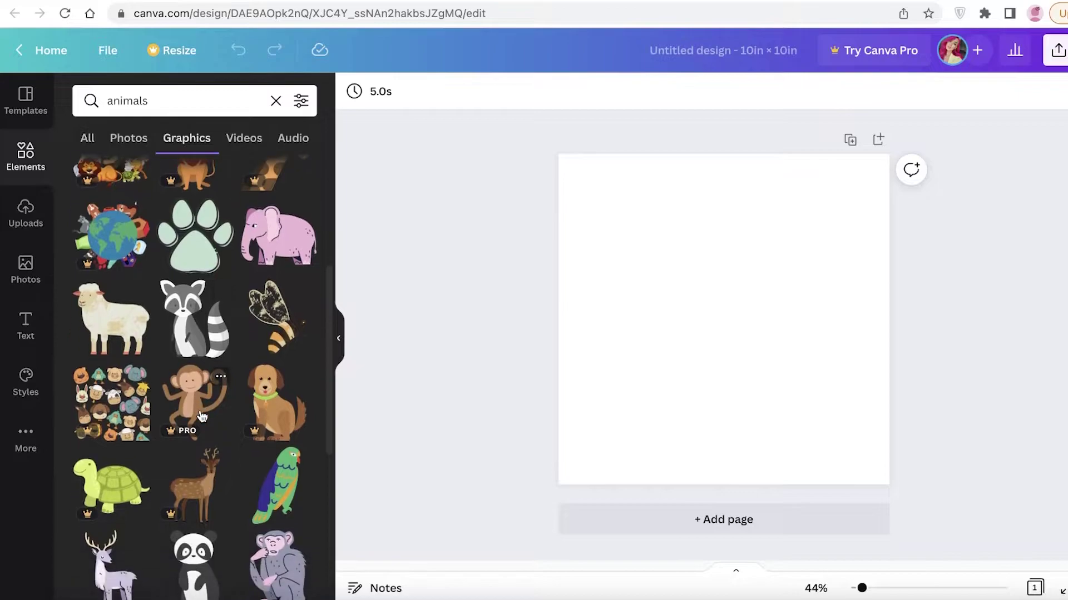
left_click(131, 395)
key("Delete")
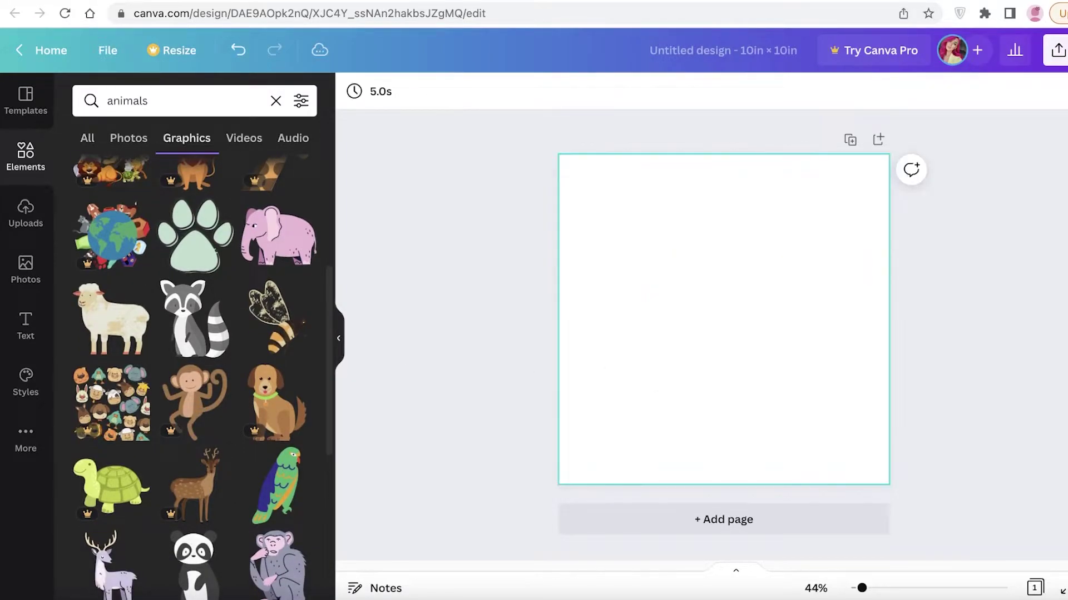
scroll(301, 373, "down", 1)
left_click(278, 473)
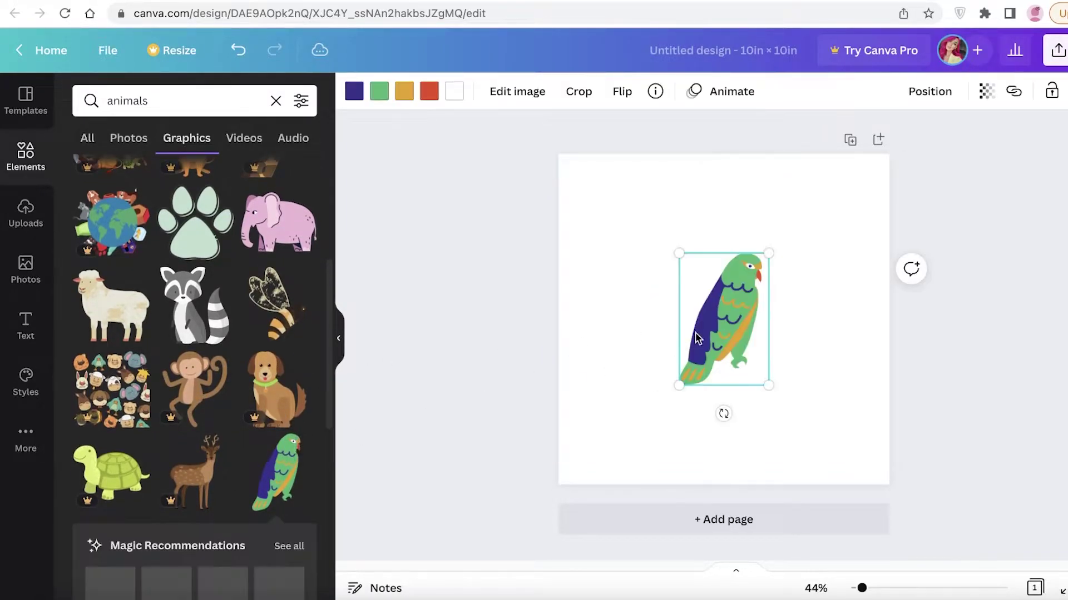
left_click_drag(721, 319, 679, 262)
Step: Move the parrot to the page's lower-left corner and add the green owl from its Magic Recommendations in the lower-right corner
scroll(186, 366, "down", 5)
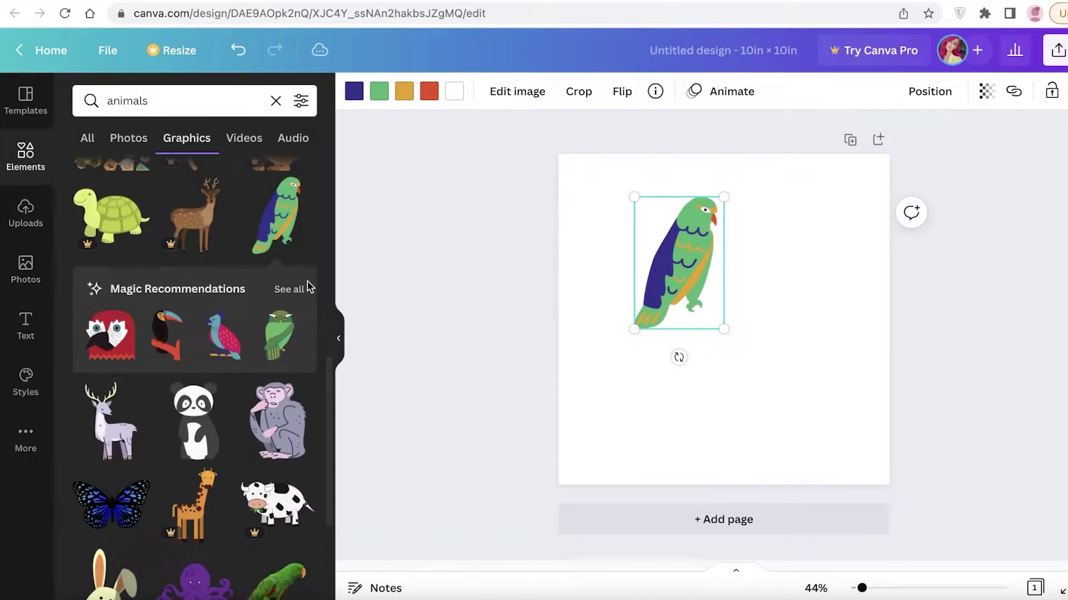
left_click(289, 290)
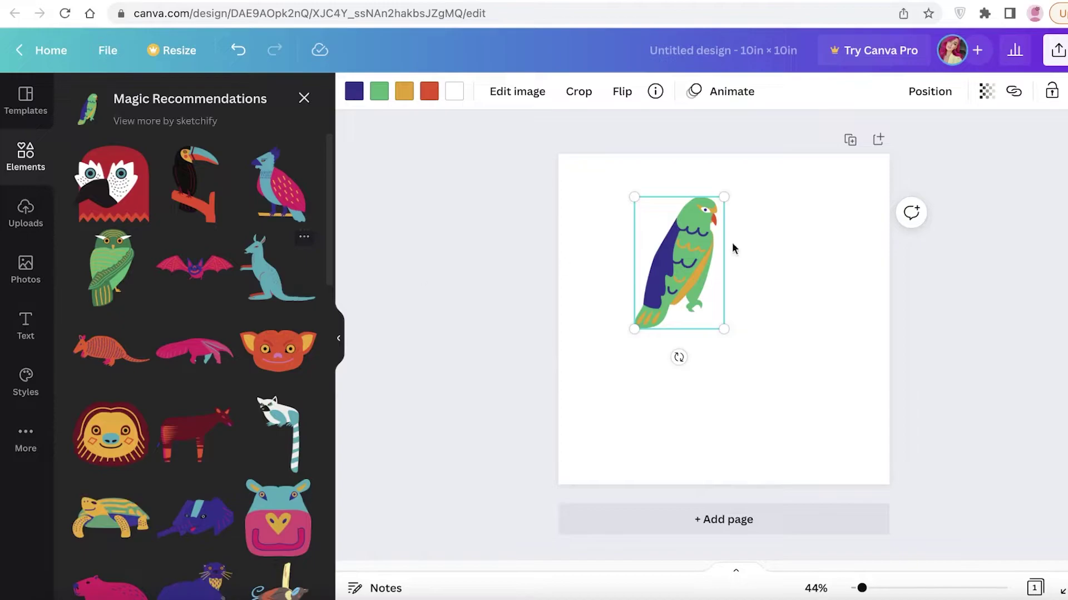
left_click_drag(697, 259, 622, 410)
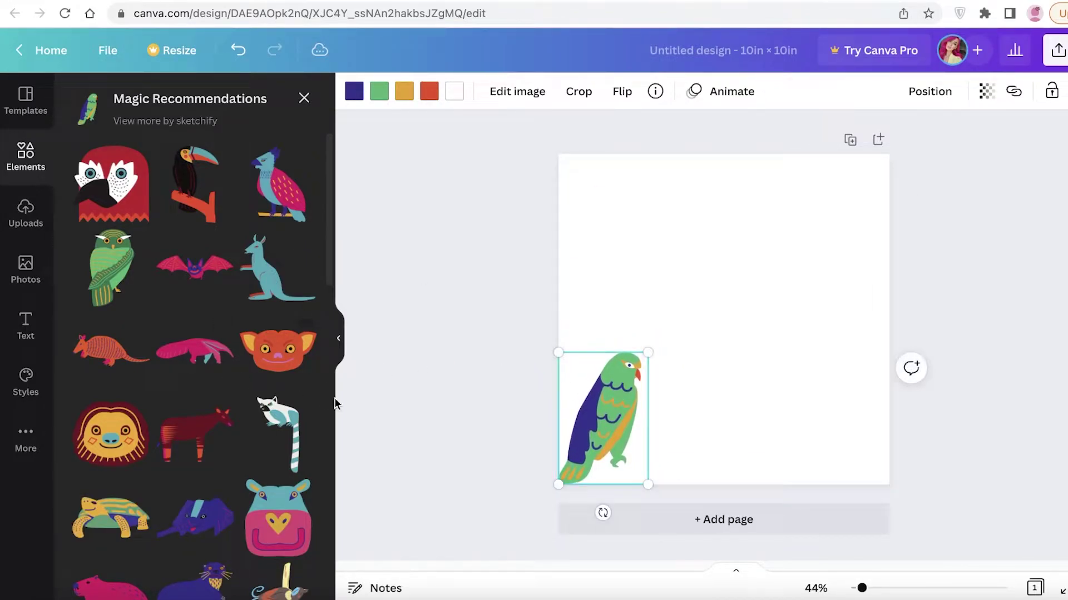
left_click(111, 267)
left_click_drag(751, 309, 877, 408)
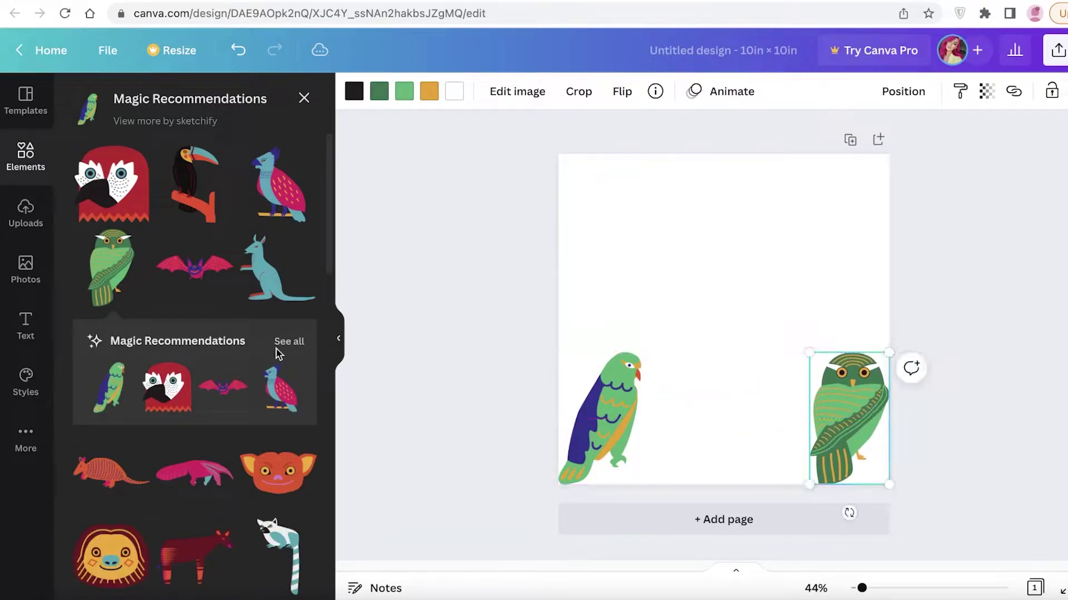
Step: From the owl's Magic Recommendations, add the pink and blue bird in the page's upper-right corner and the toucan in the upper-left corner
left_click(298, 342)
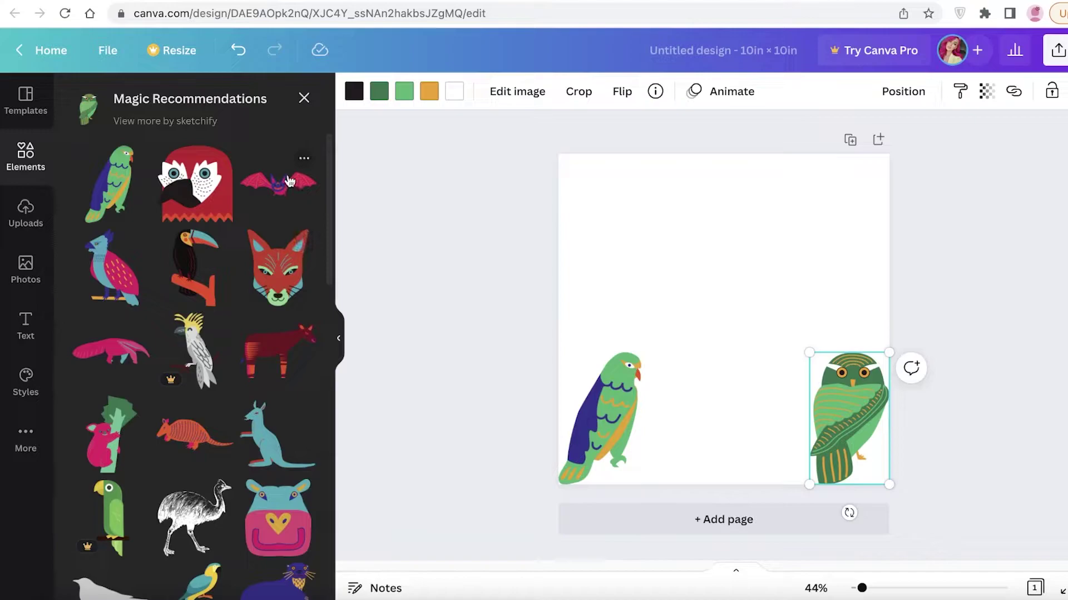
left_click(102, 291)
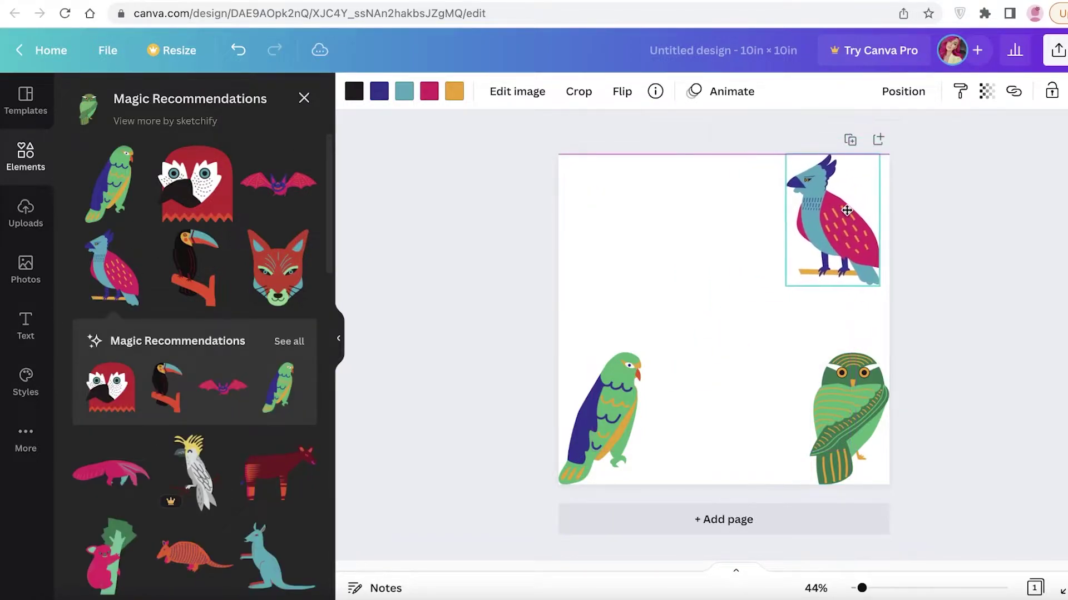
left_click(206, 264)
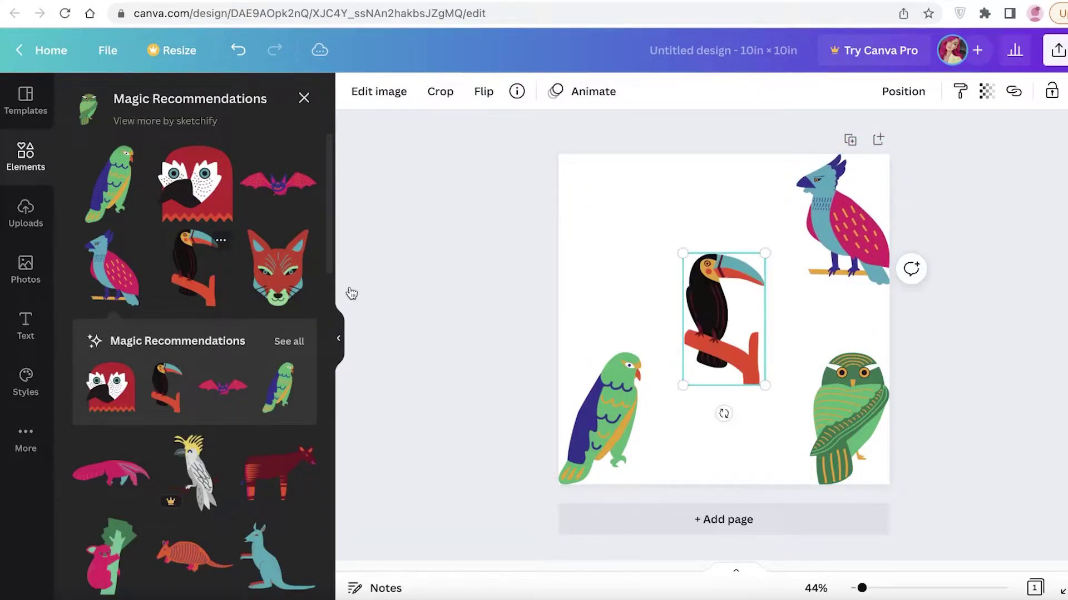
left_click_drag(723, 311, 601, 222)
left_click(610, 329)
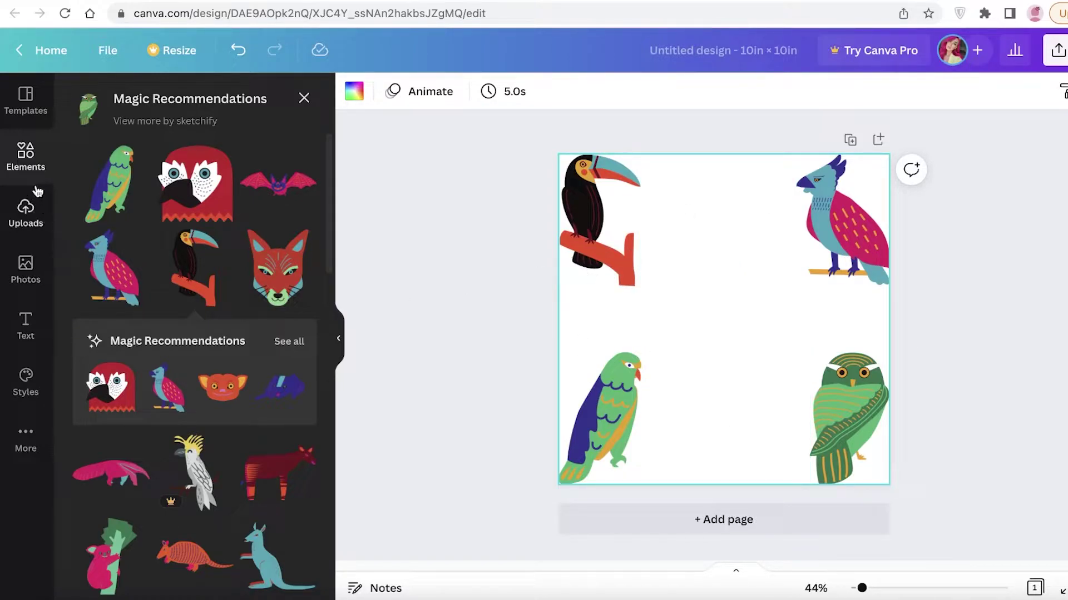
Step: Add a solid circle from Lines & Shapes, enlarge it to about 7.8 in across and centre it on the page
left_click(297, 106)
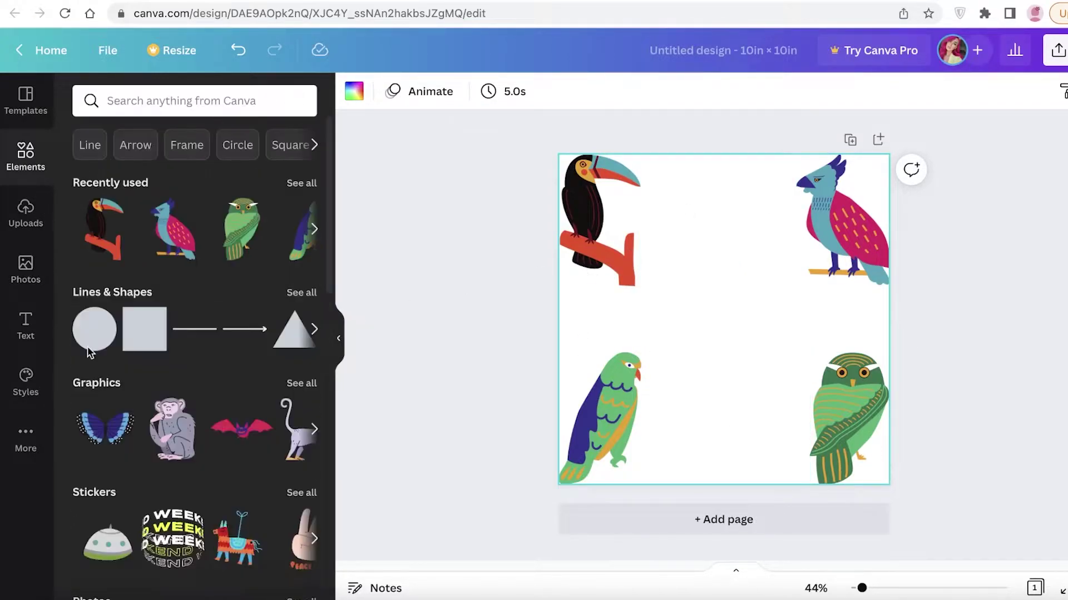
left_click(113, 293)
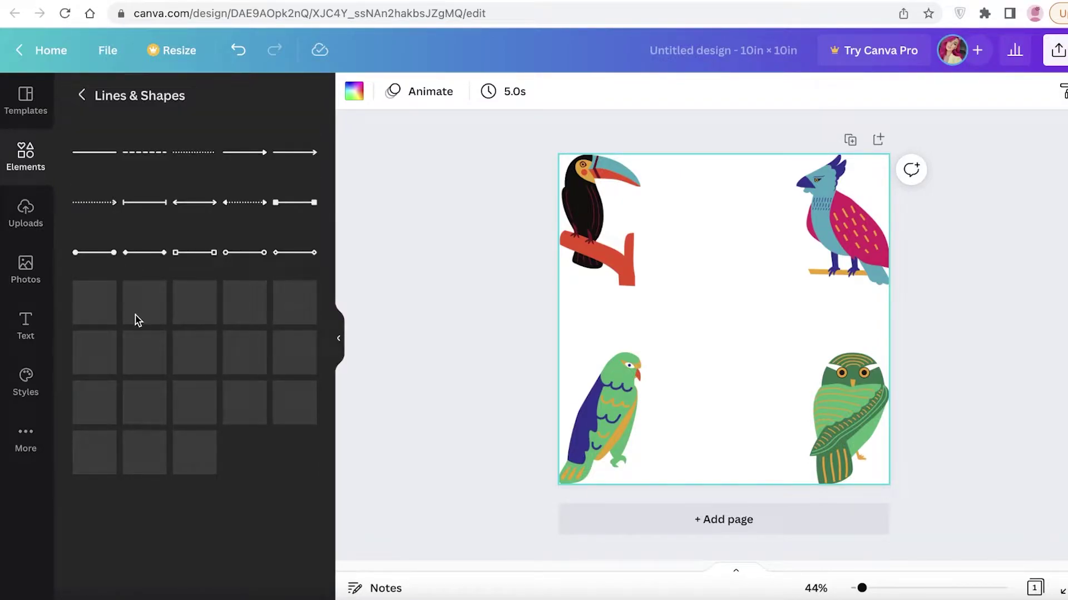
left_click(95, 303)
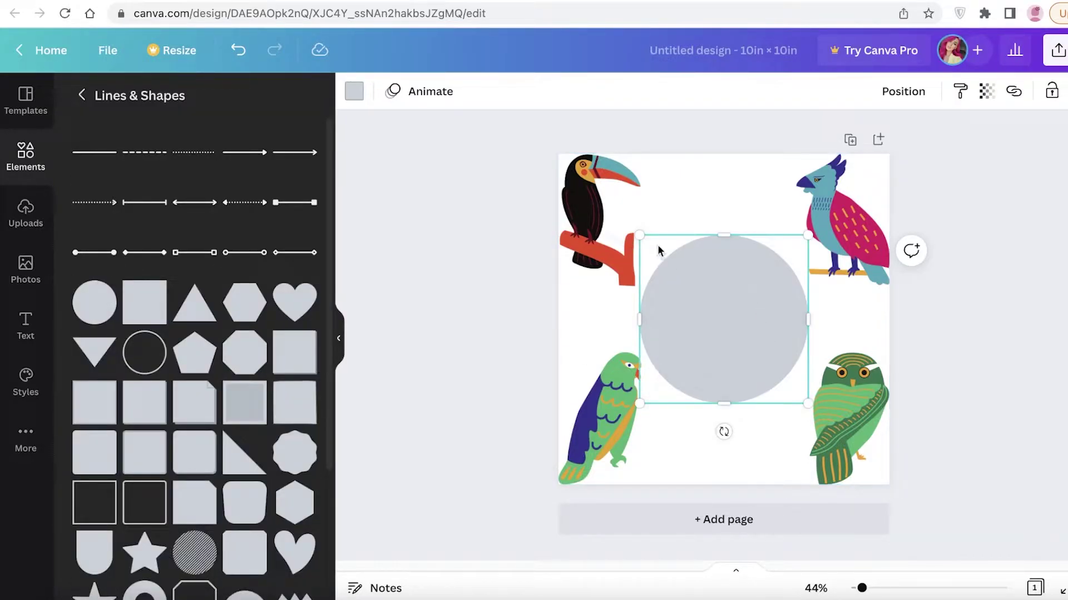
left_click_drag(643, 238, 578, 172)
left_click_drag(734, 305, 765, 332)
left_click_drag(586, 199, 576, 186)
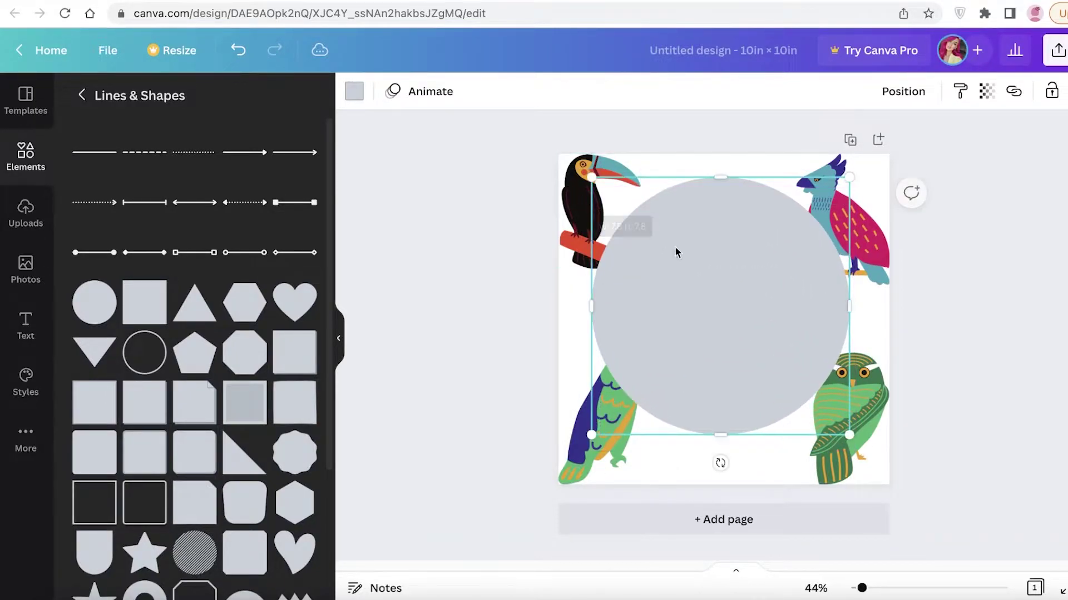
left_click_drag(775, 340, 797, 366)
Step: Send the grey circle to the back, behind the four birds, and deselect it
right_click(724, 303)
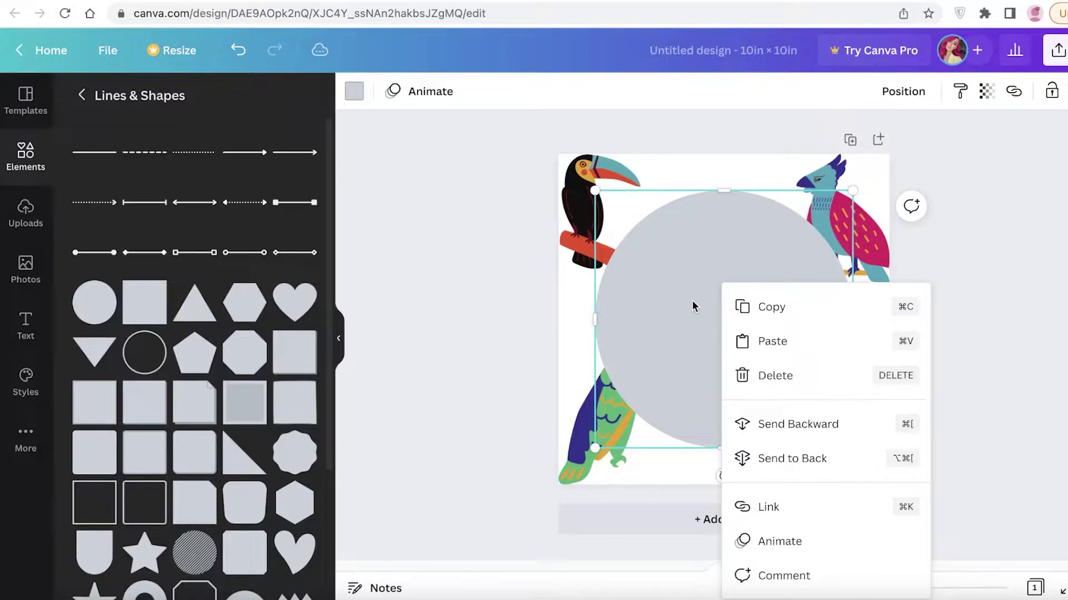
left_click(757, 456)
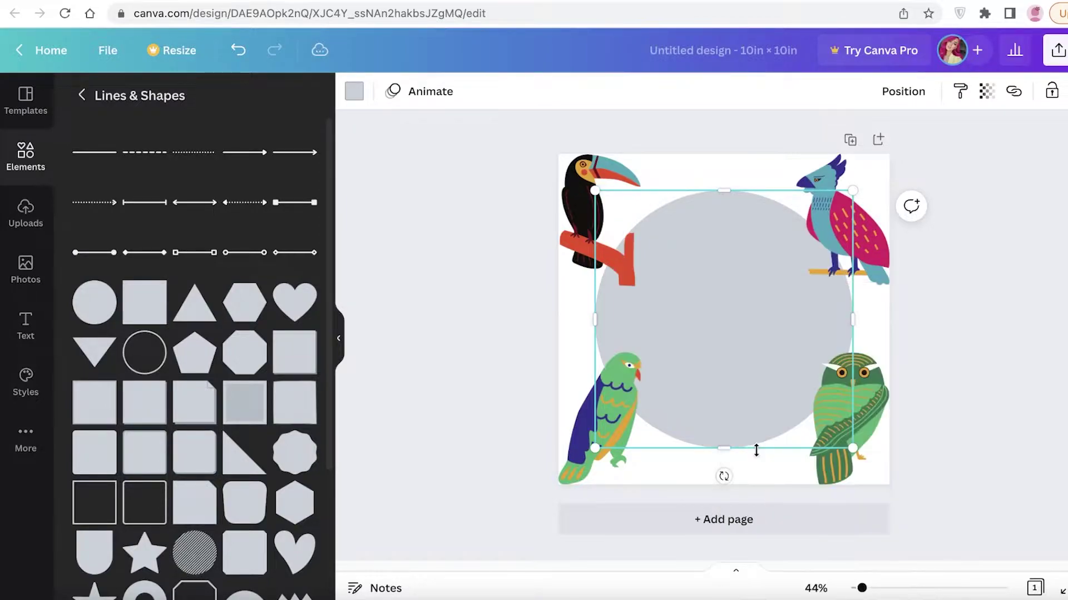
left_click(1026, 345)
left_click(756, 303)
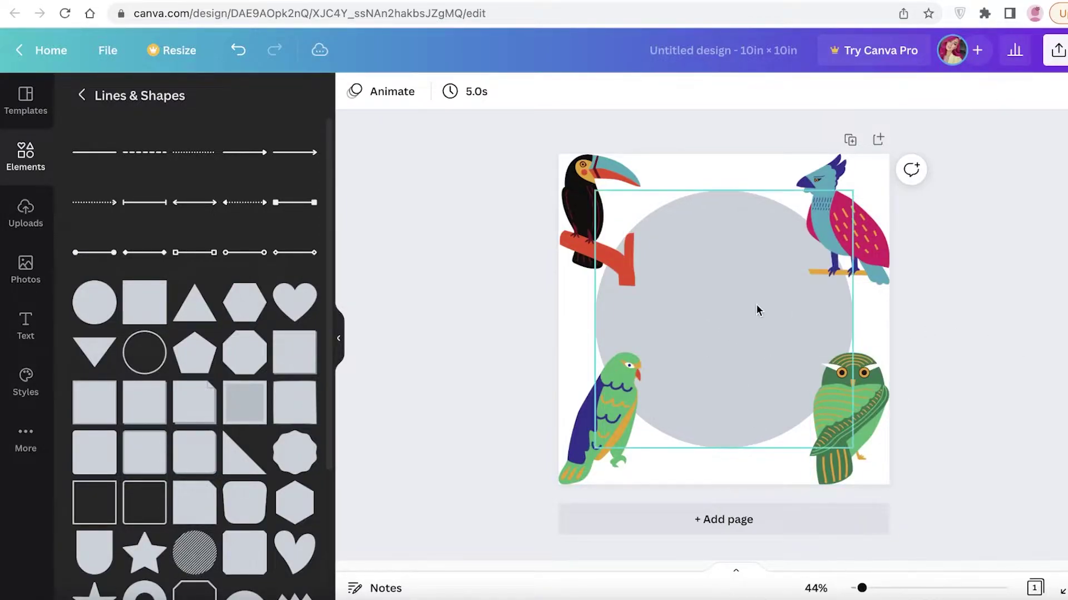
left_click(725, 165)
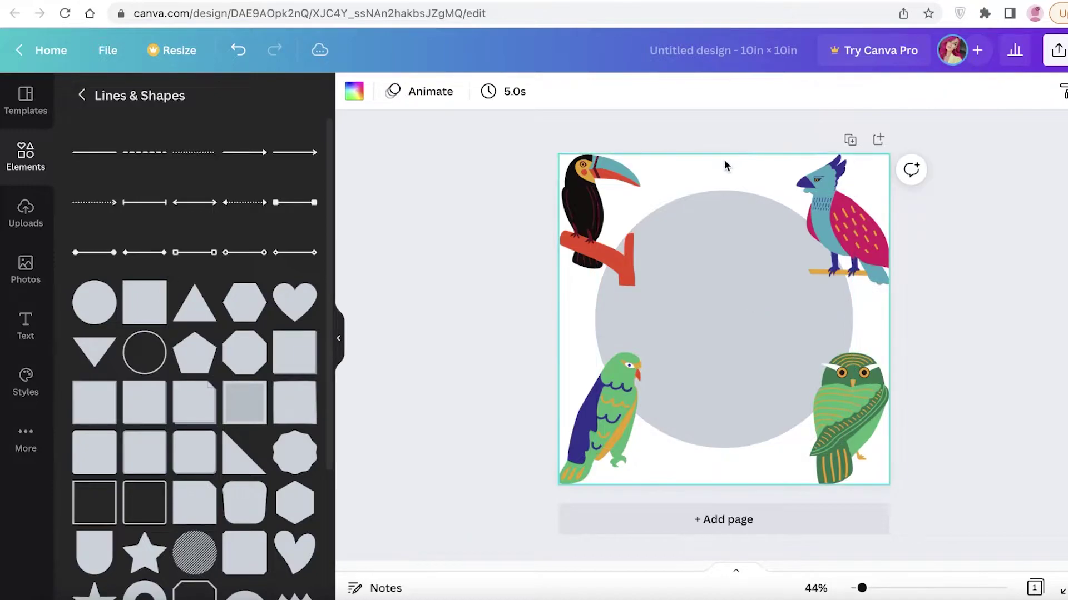
Step: Try orange and pink document colors on the page background, and settle on the light grey
left_click(366, 92)
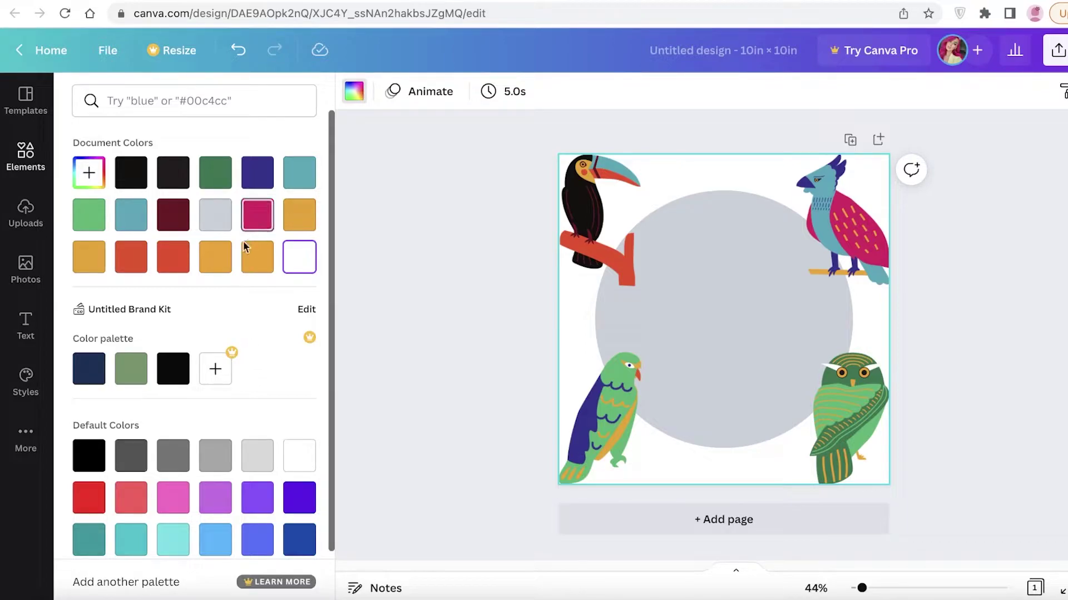
left_click(216, 258)
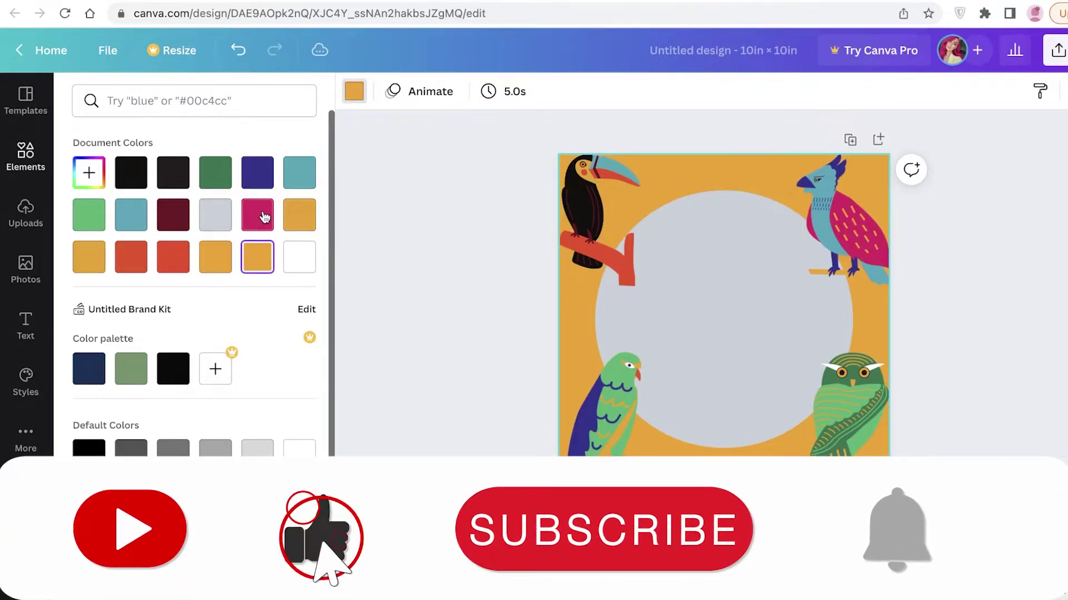
left_click(256, 215)
left_click(215, 215)
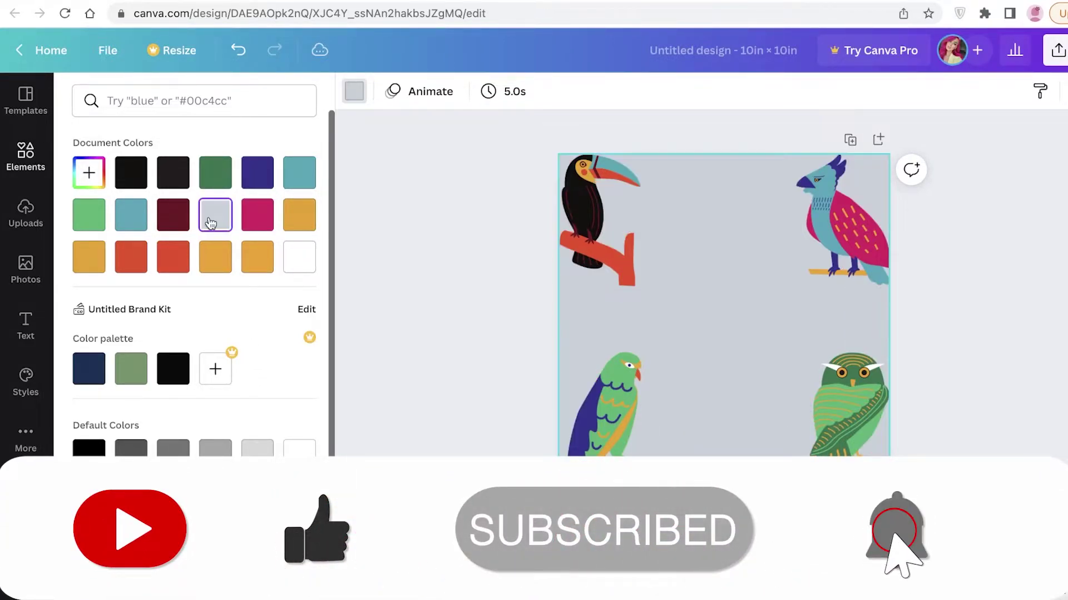
Step: Recolor the centre circle with a custom darker grey, about #A9B3BB, so it stands out from the background
left_click(725, 300)
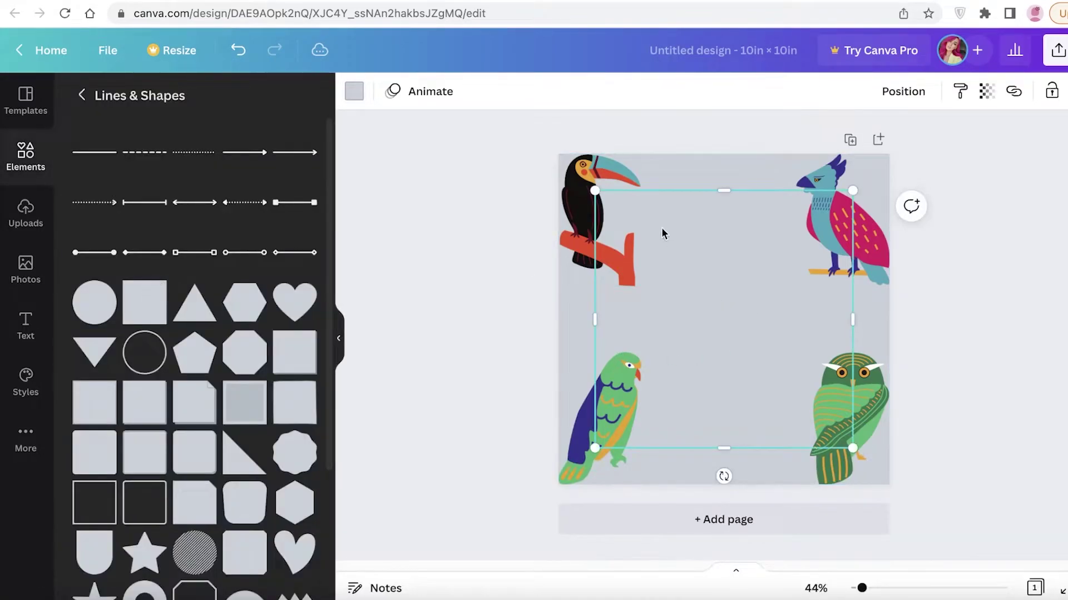
left_click(354, 92)
left_click(173, 215)
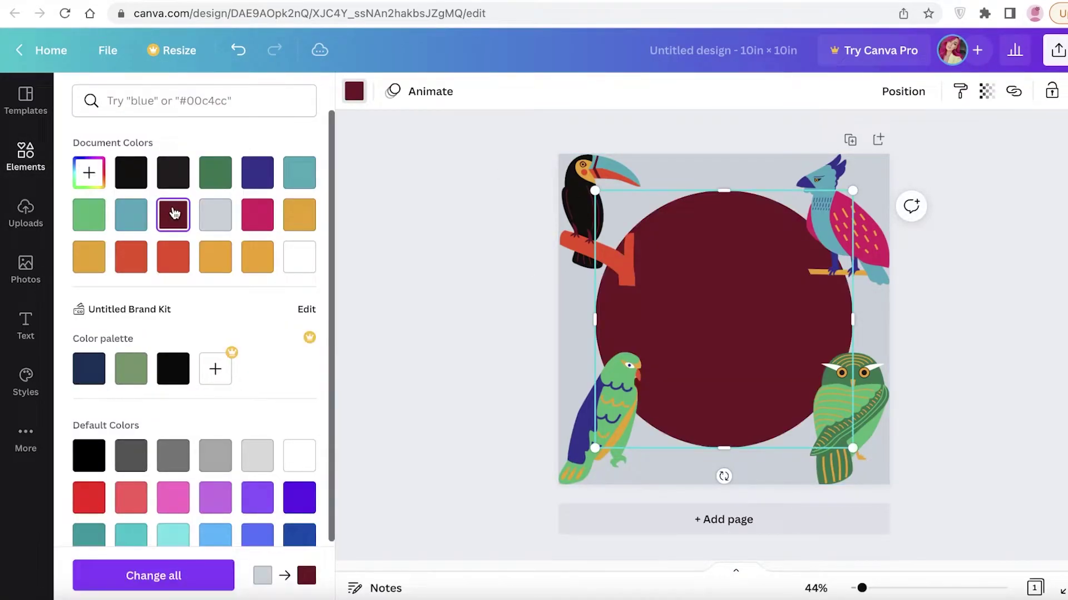
left_click(214, 217)
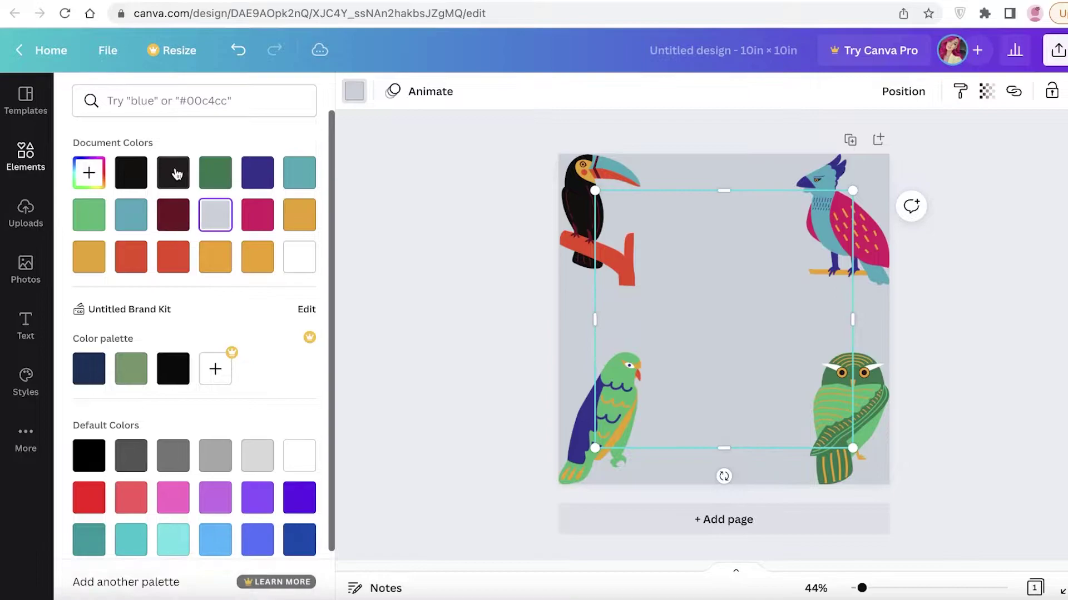
left_click(96, 183)
left_click(102, 239)
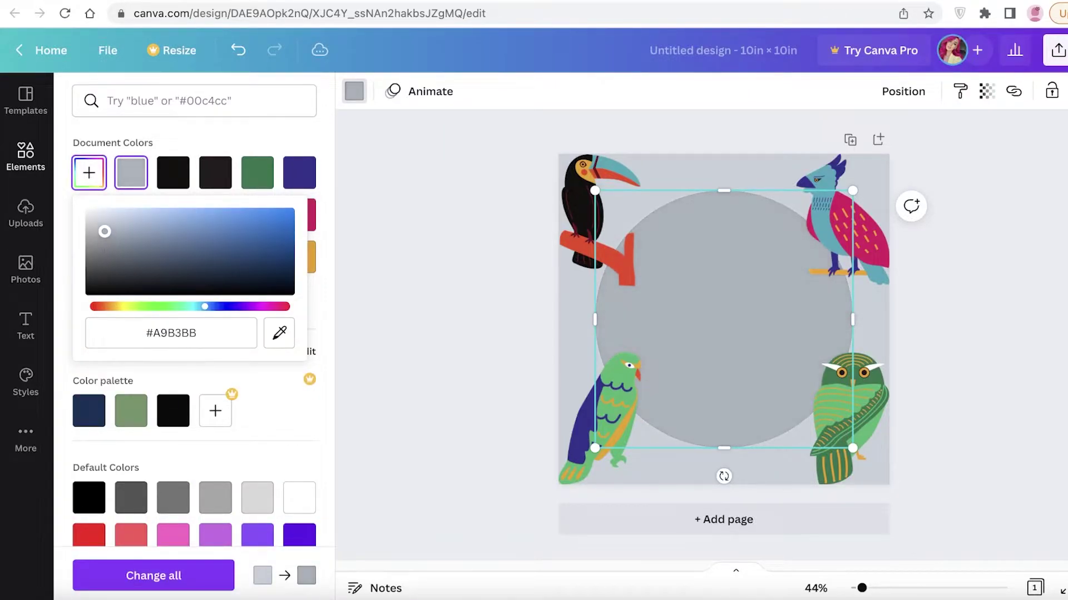
key("Escape")
left_click(20, 177)
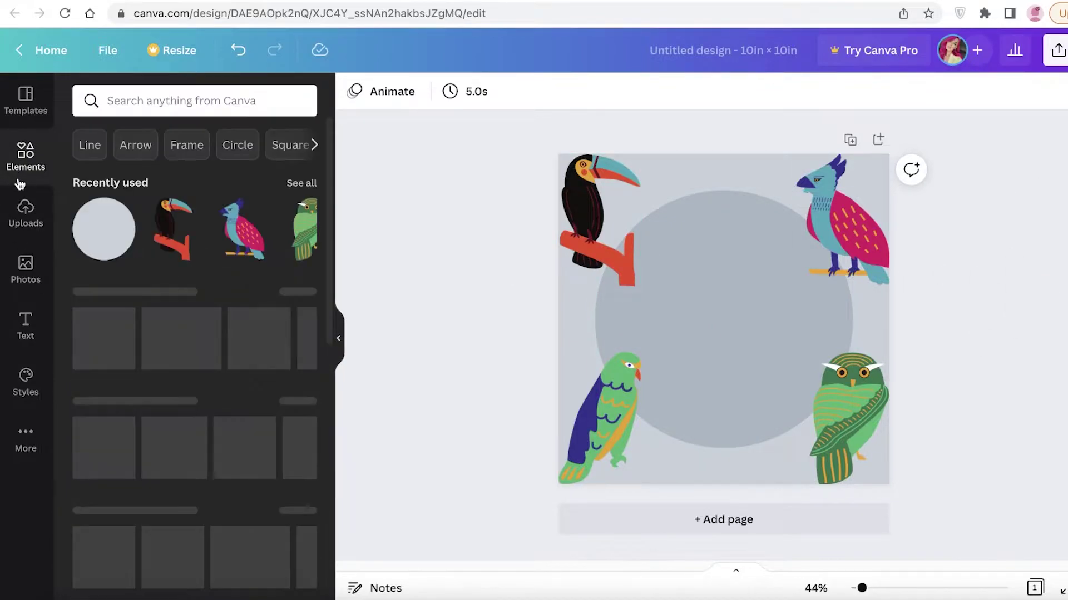
Step: Search Google for "birds quotes" in a new browser tab
key("ctrl+t")
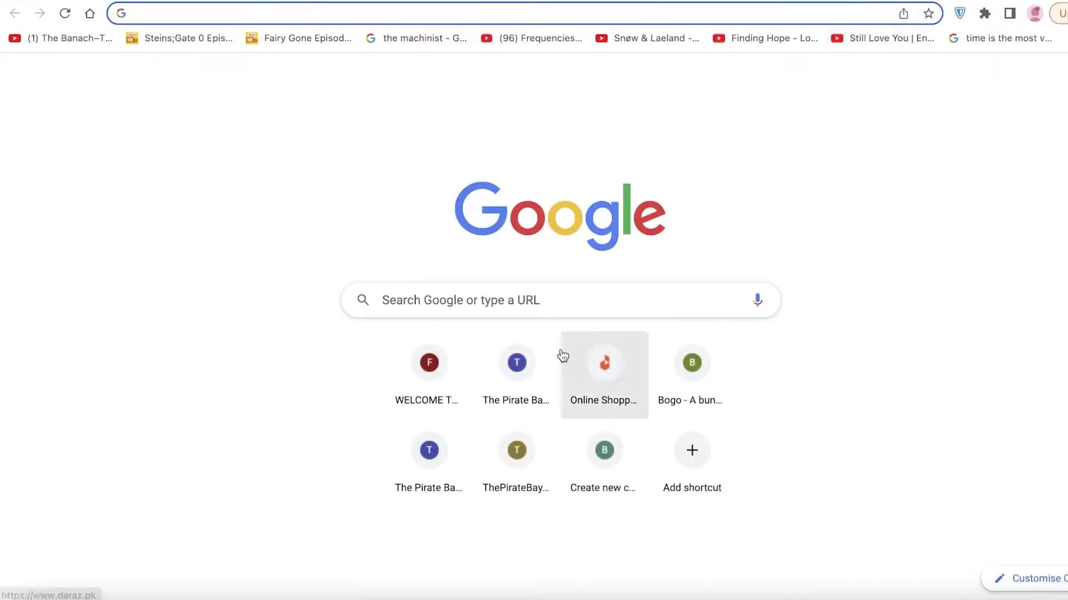
left_click(577, 309)
key("Escape")
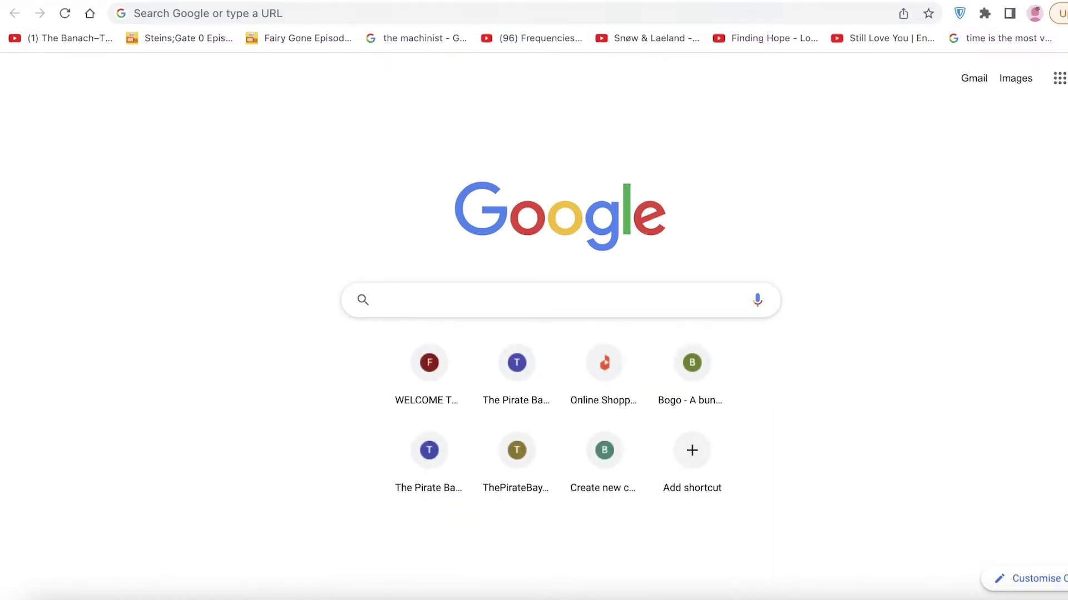
type("birds quotes")
key("Return")
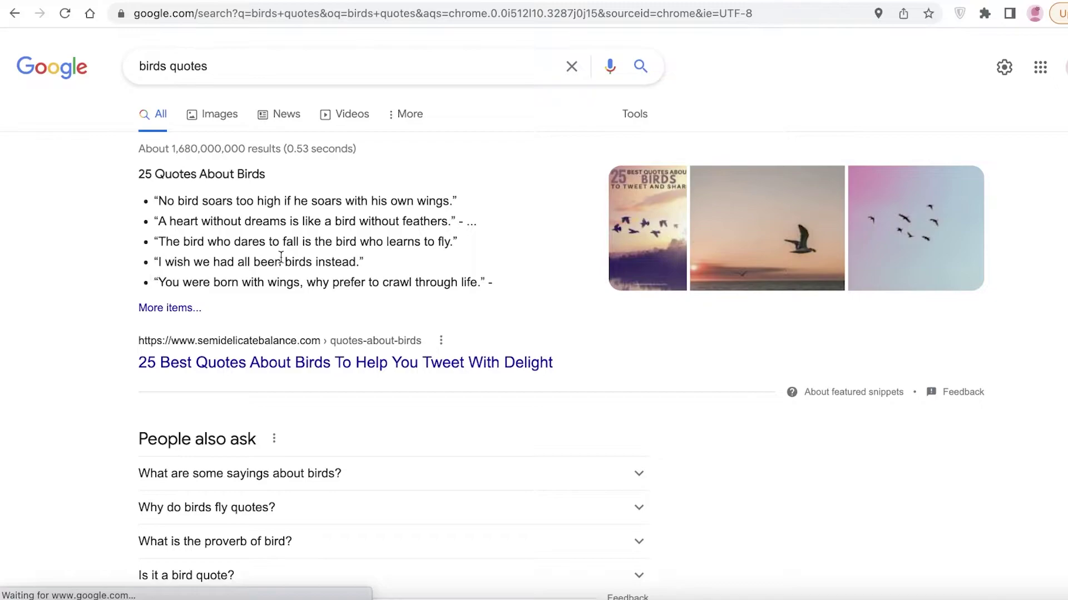
Step: Copy the quote "I wish we had all been birds instead" from the results and return to the Canva design
left_click_drag(159, 263, 357, 263)
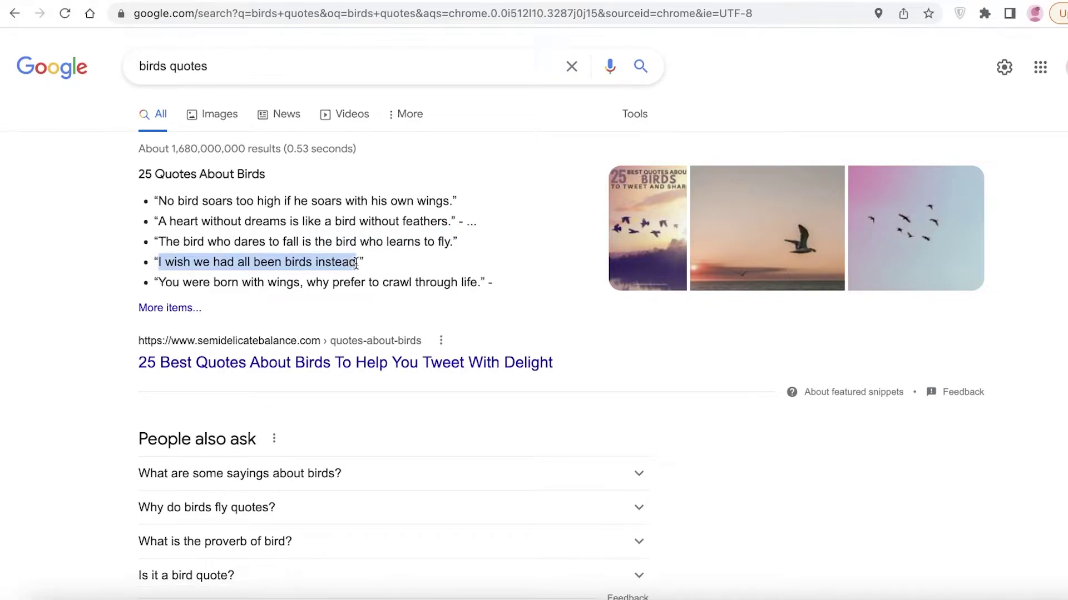
right_click(312, 259)
left_click(331, 294)
left_click(759, 2)
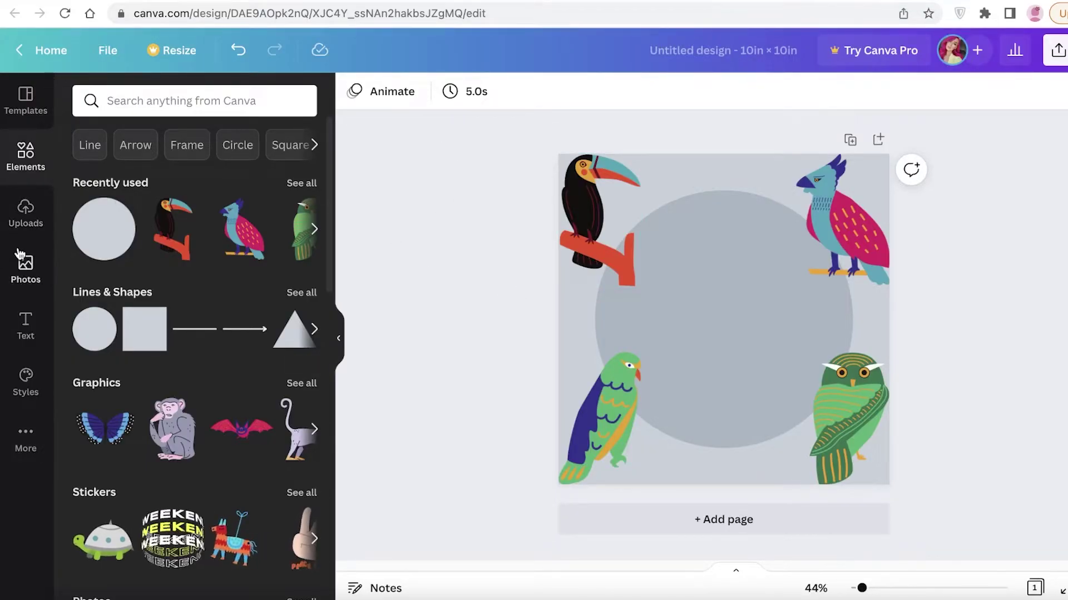
Step: Add the "BARE ORGANICS" font combination from the text designs to the page
left_click(27, 321)
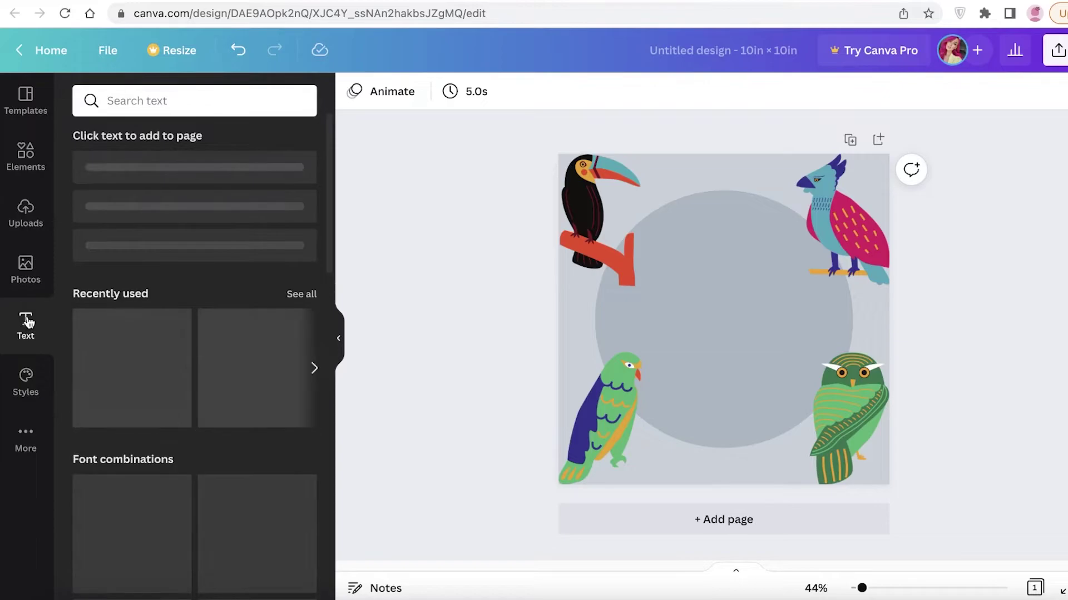
scroll(257, 282, "down", 10)
scroll(259, 283, "up", 8)
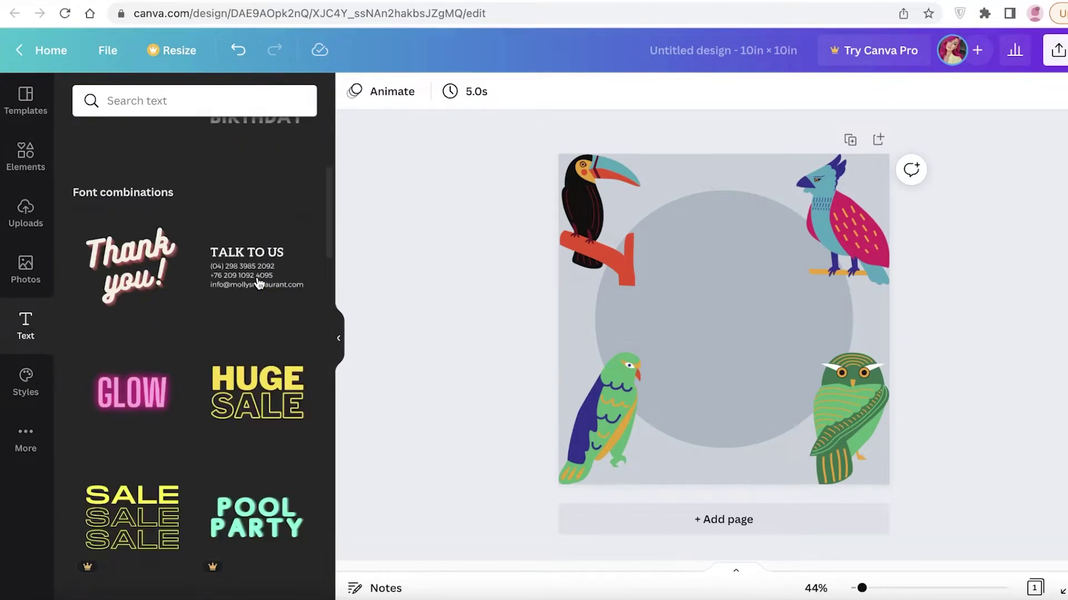
scroll(259, 282, "down", 10)
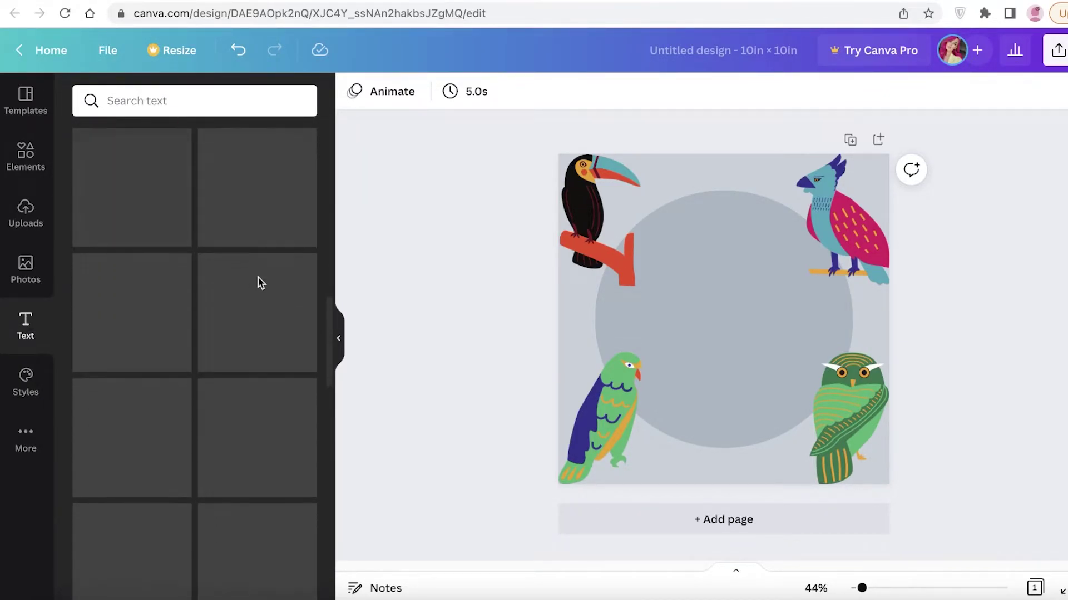
scroll(259, 282, "down", 5)
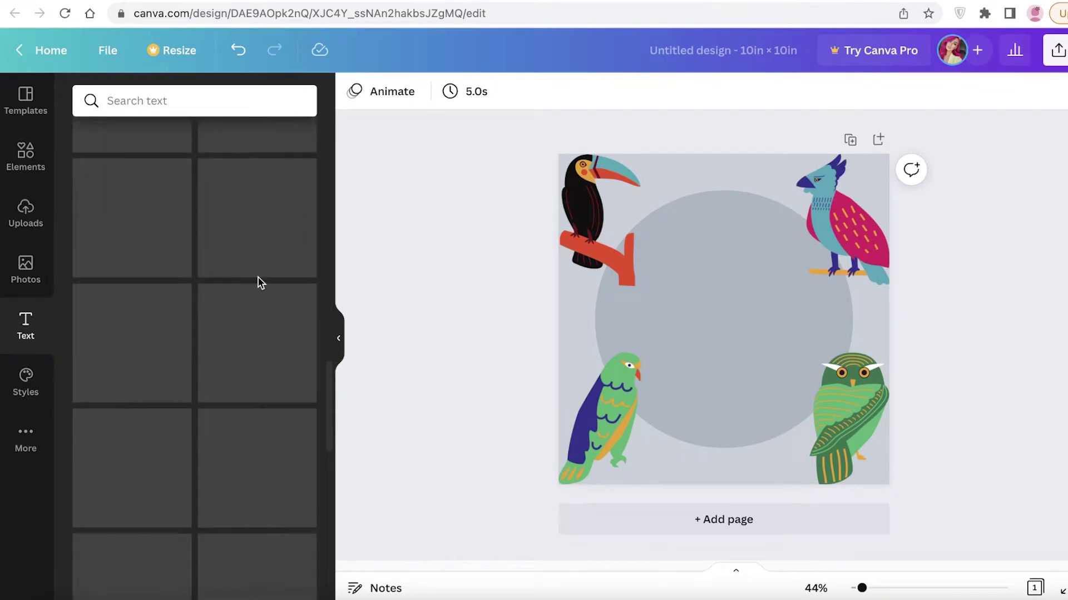
scroll(258, 282, "down", 5)
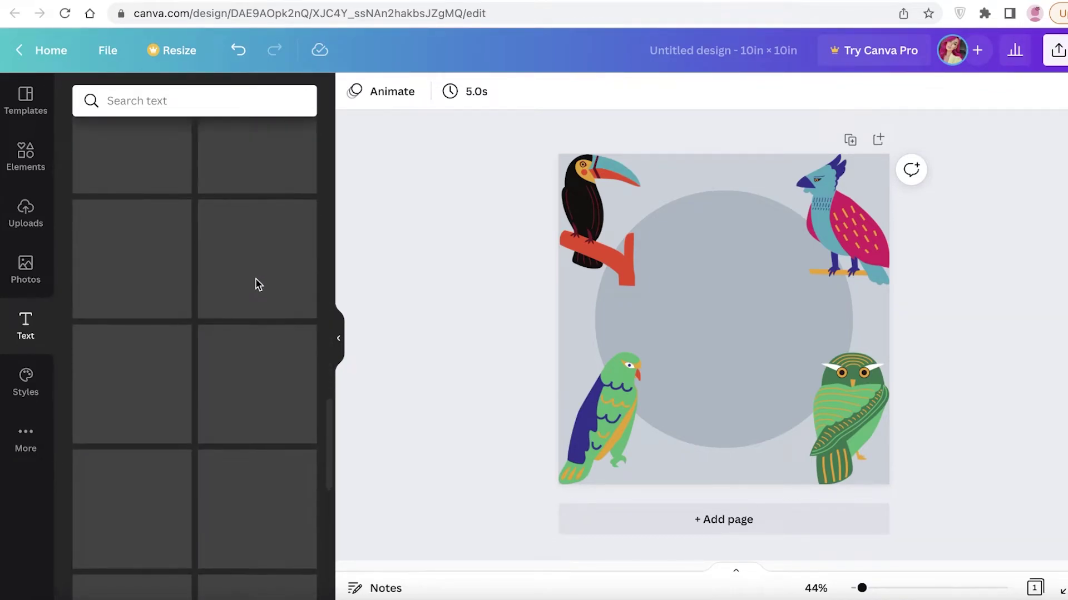
scroll(255, 278, "down", 5)
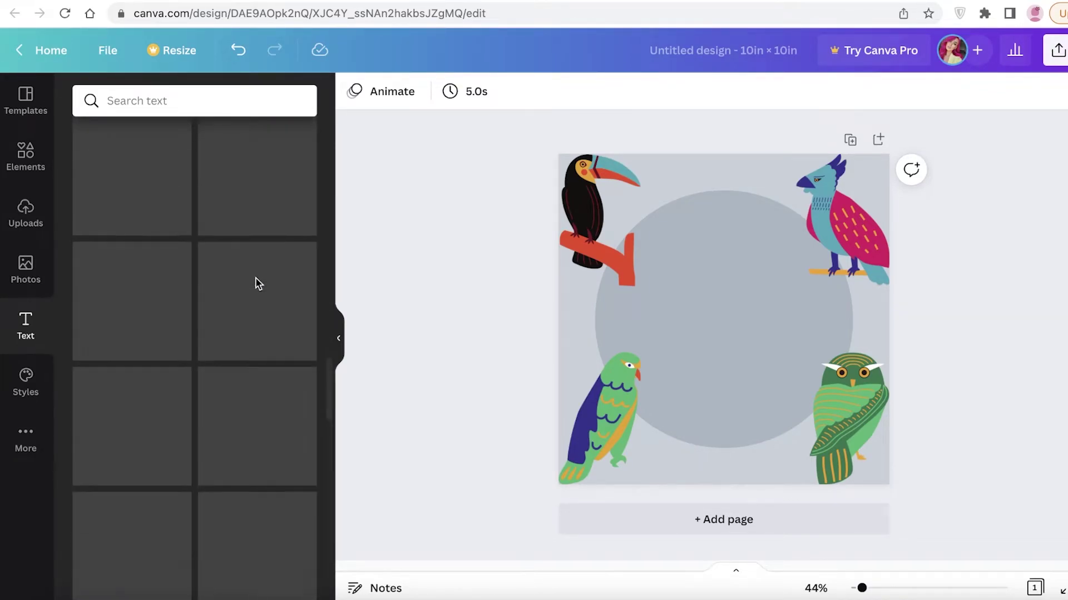
scroll(255, 278, "up", 15)
scroll(161, 211, "down", 15)
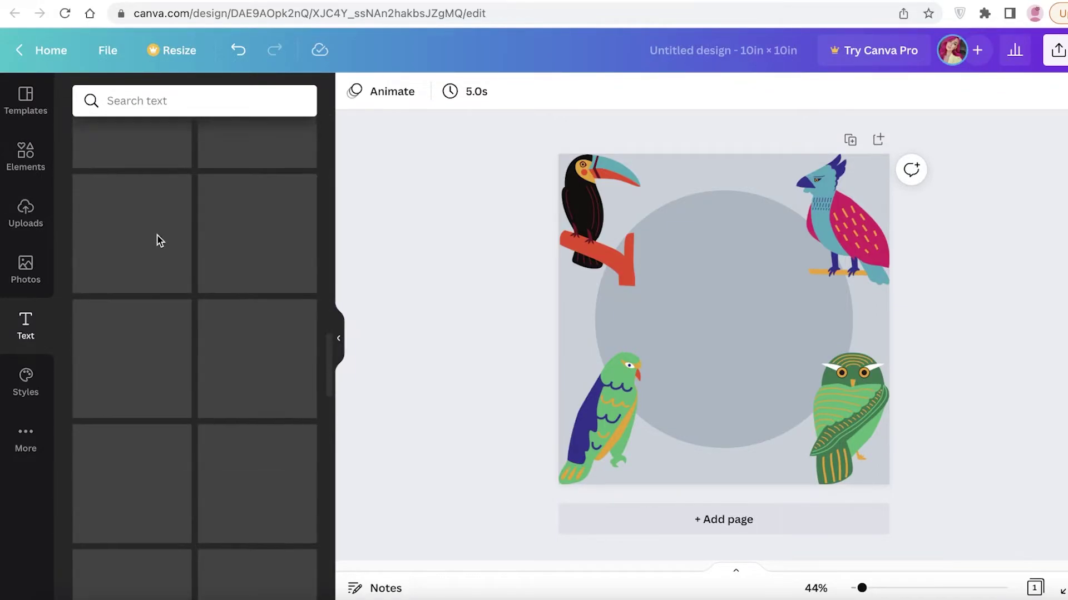
scroll(163, 245, "down", 1)
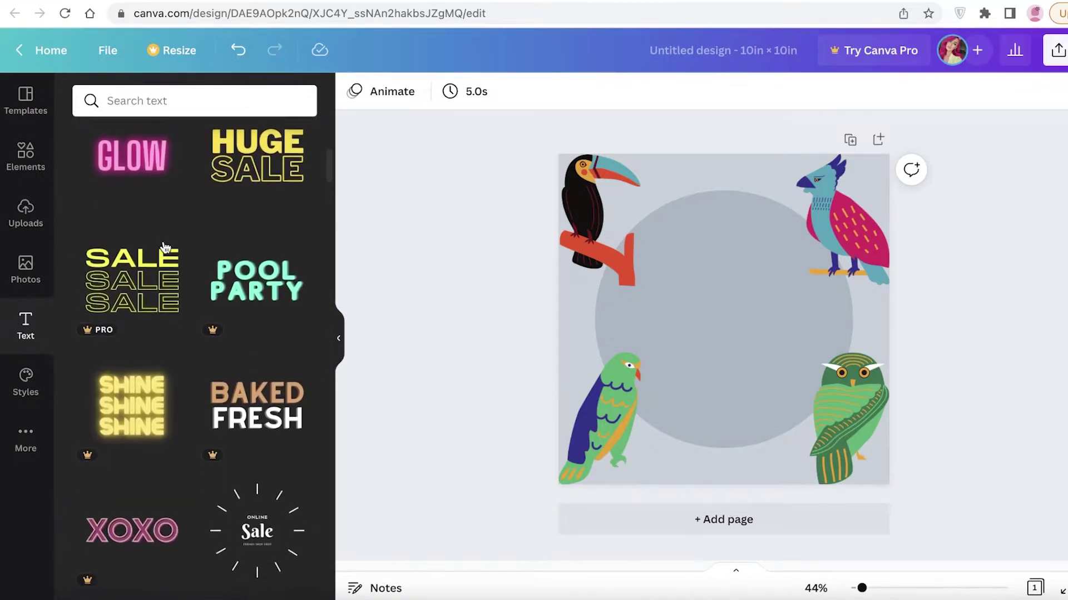
scroll(165, 247, "down", 7)
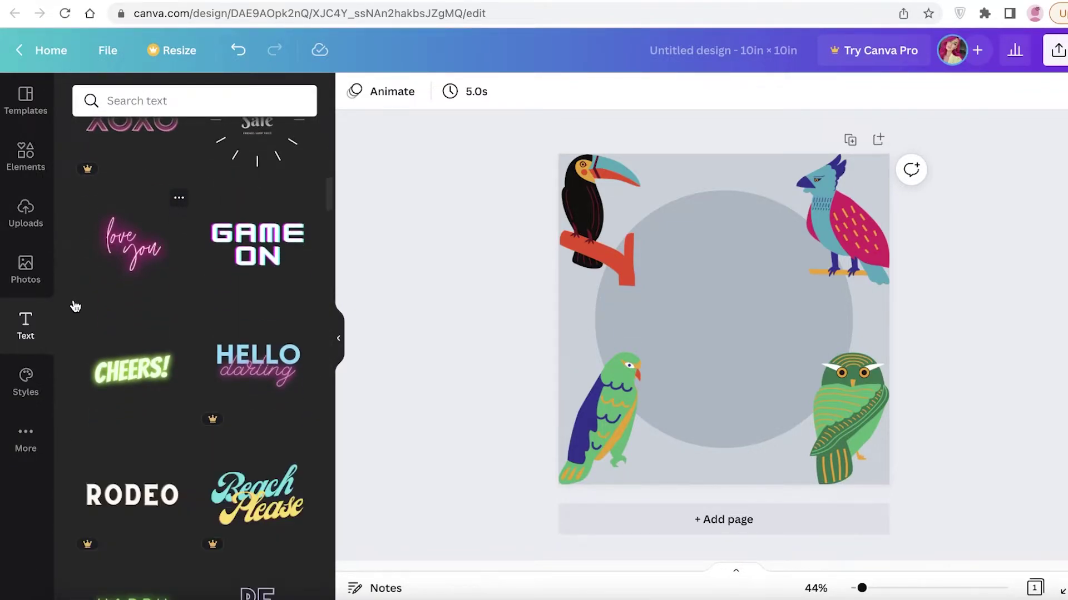
scroll(262, 349, "down", 10)
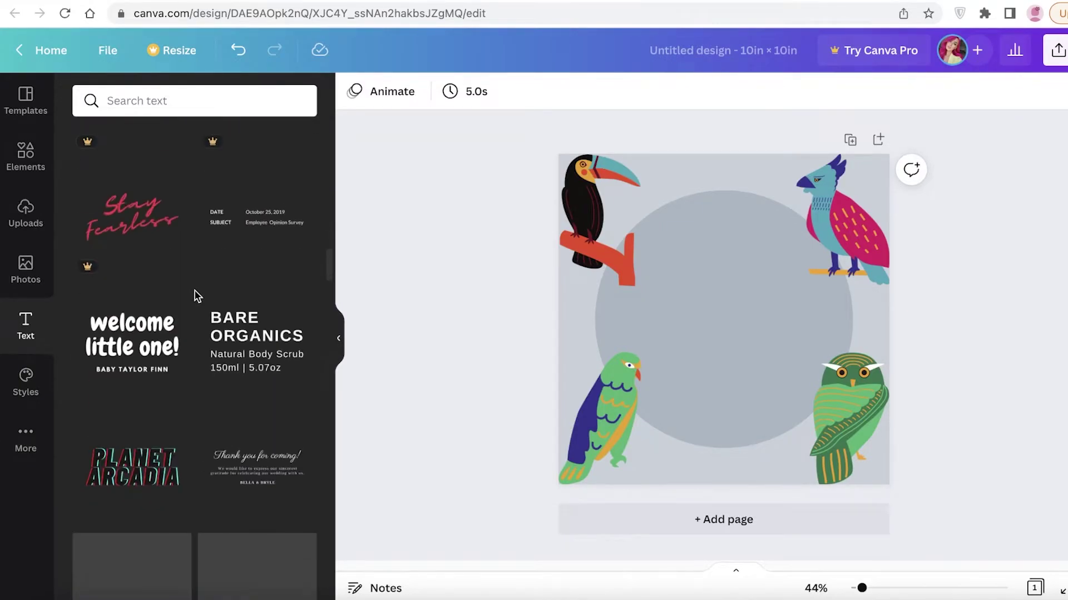
scroll(197, 295, "down", 6)
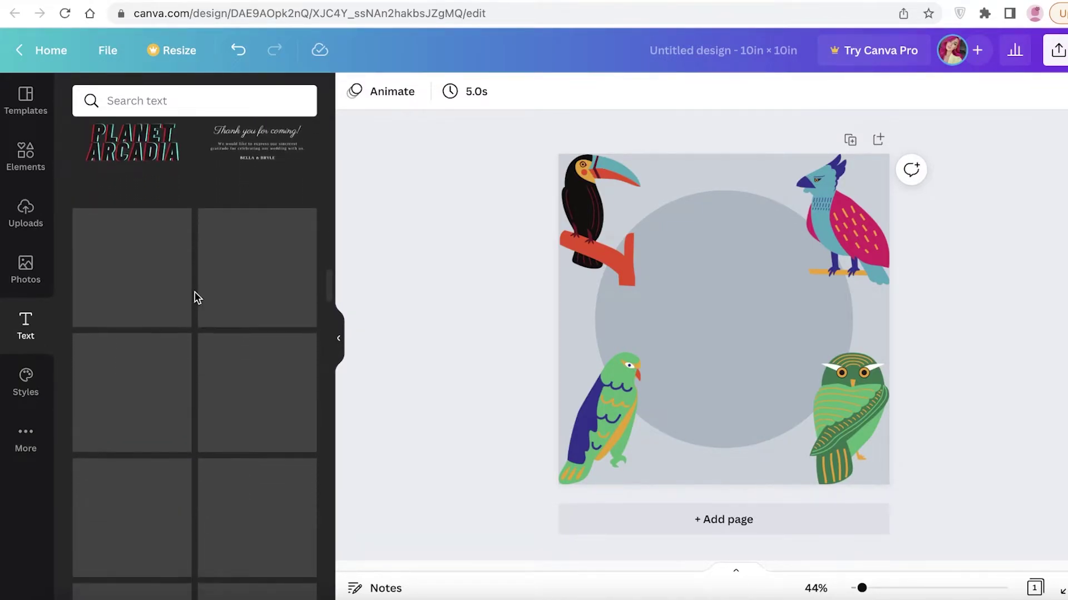
scroll(195, 296, "up", 6)
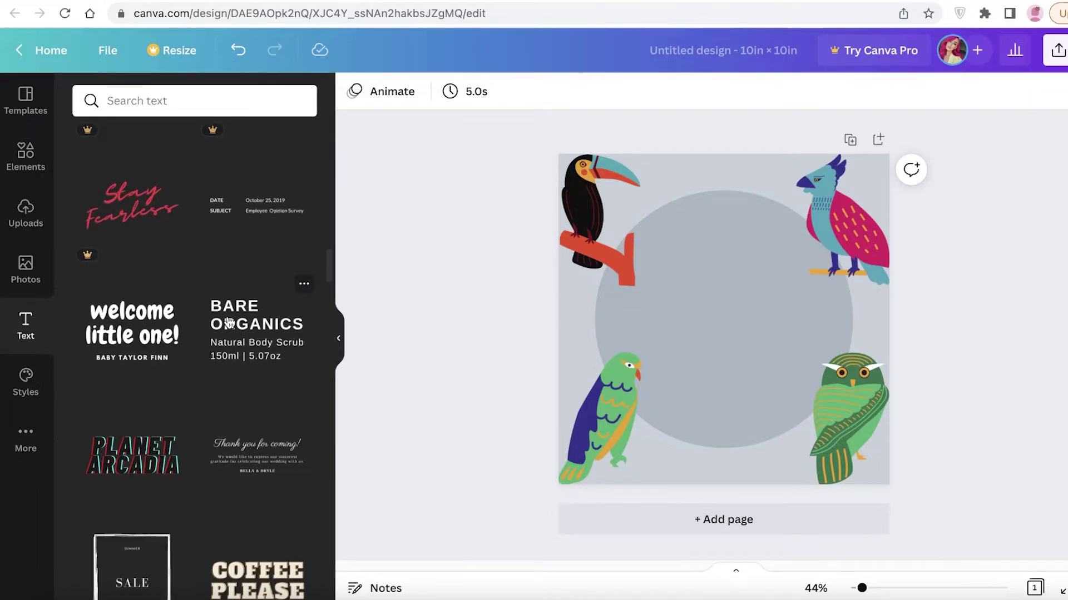
left_click(267, 340)
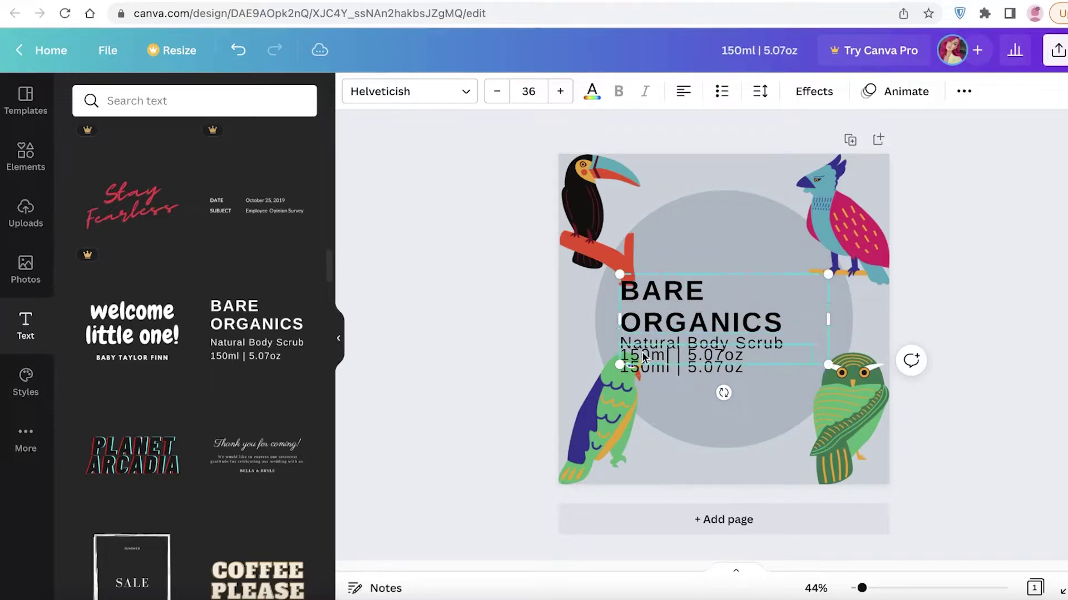
Step: Delete the smaller text lines and replace the "BARE ORGANICS" heading with the copied quote "I wish we had all been birds instead"
key("Delete")
left_click(700, 317)
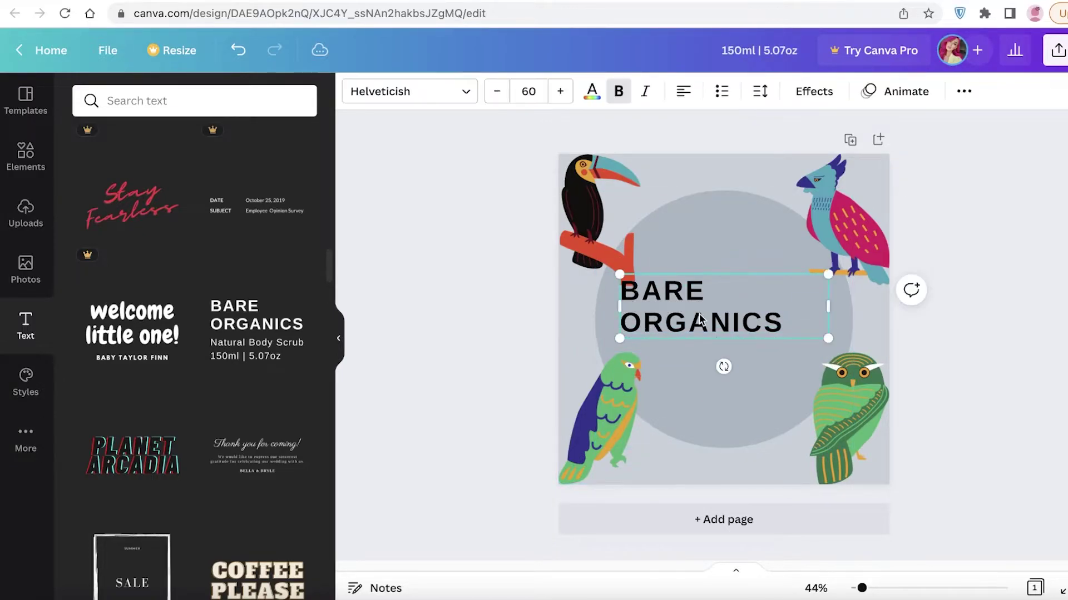
right_click(695, 318)
left_click(717, 396)
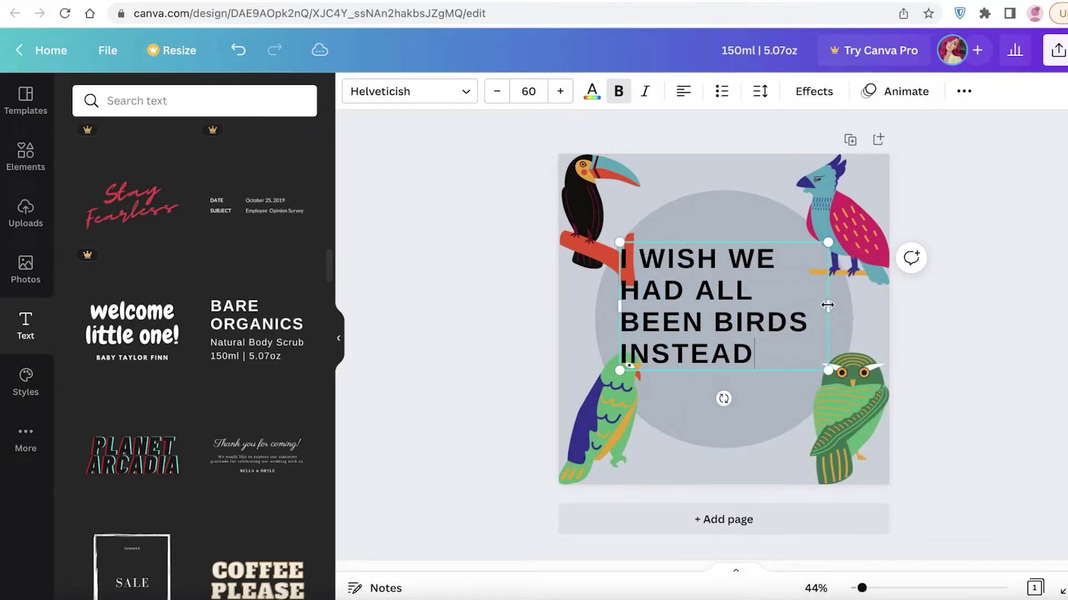
Step: Reduce the quote to the single line "I WISH WE HAD ALL" and scale it to font size 49.1 across the circle
mouse_move(828, 305)
left_mouse_down()
mouse_move(848, 303)
mouse_move(831, 306)
left_mouse_up()
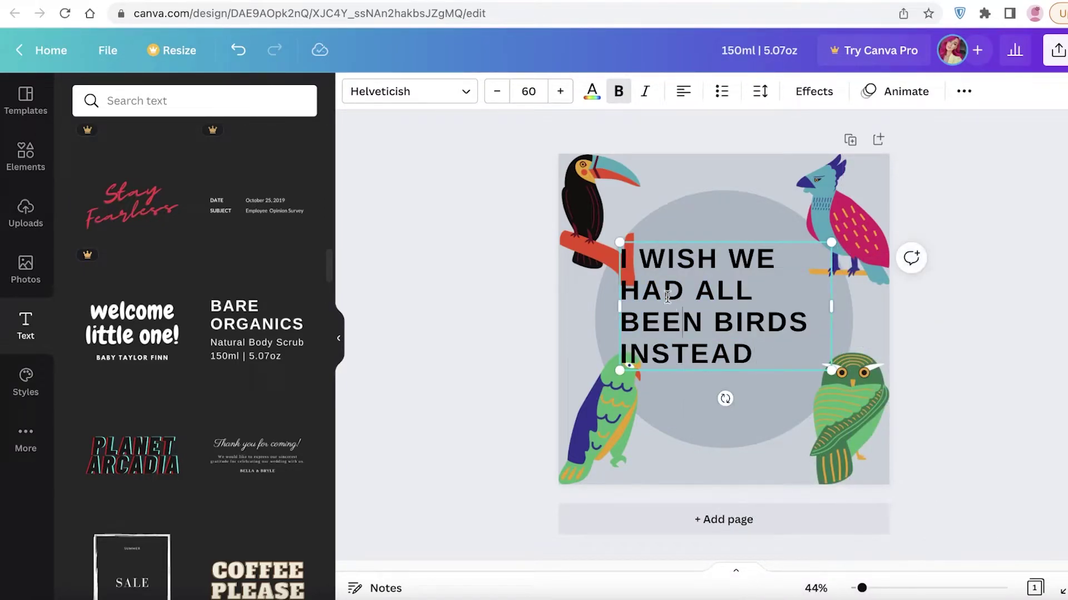
left_click_drag(685, 241, 710, 250)
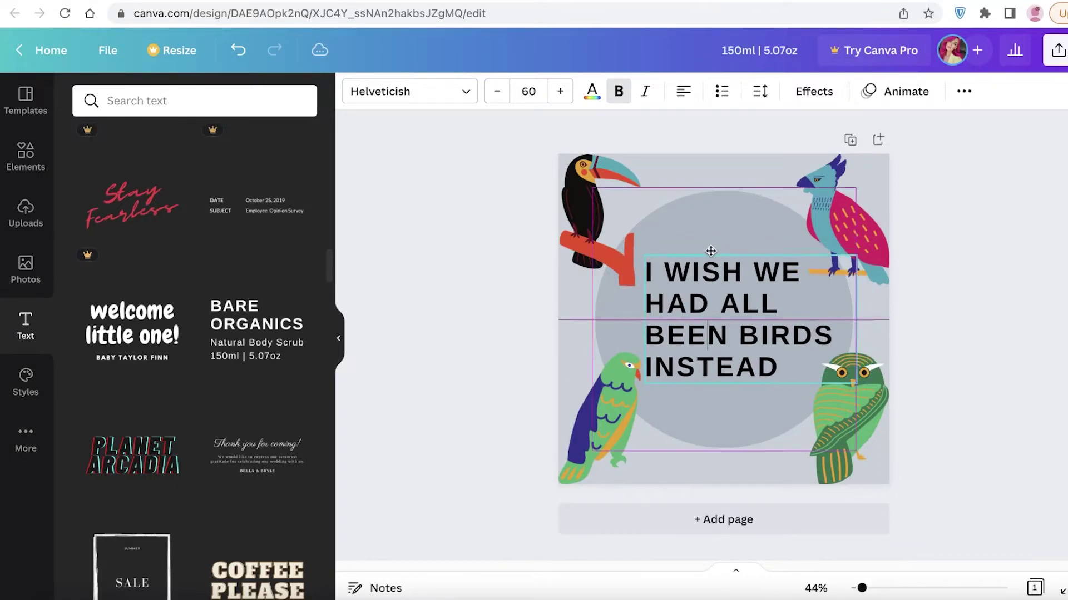
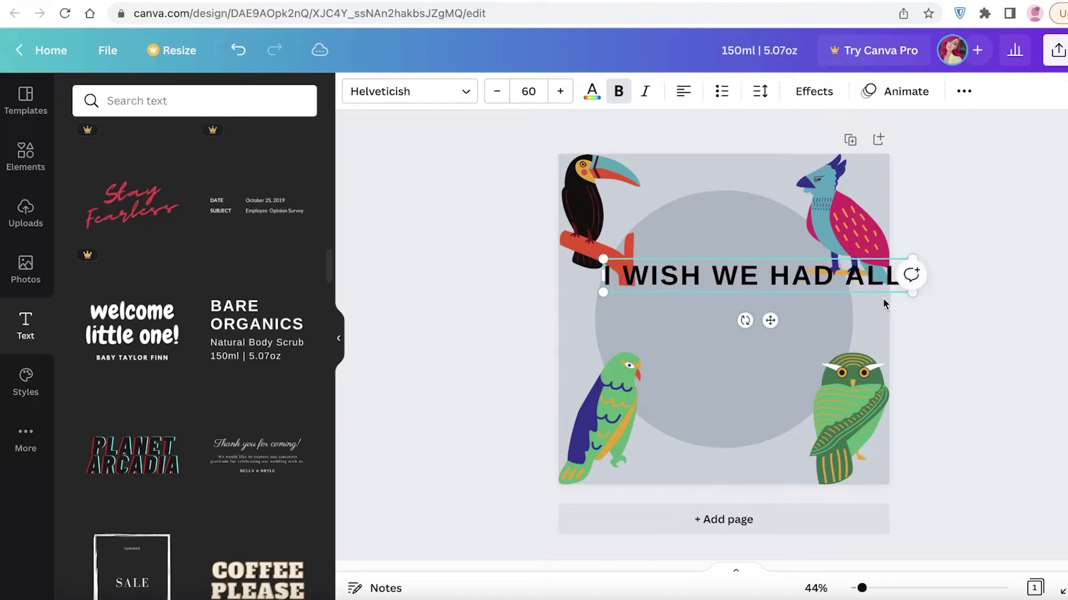
left_click_drag(914, 291, 857, 287)
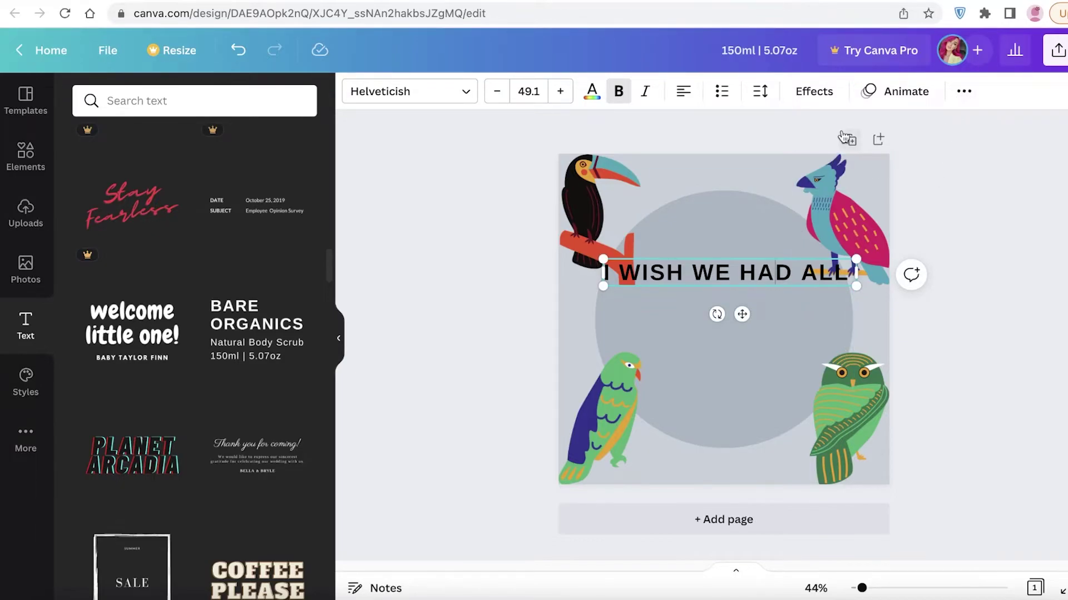
Step: Apply the Curve shape effect to "I WISH WE HAD ALL" and centre it along the upper part of the circle
left_click(797, 91)
left_click(189, 507)
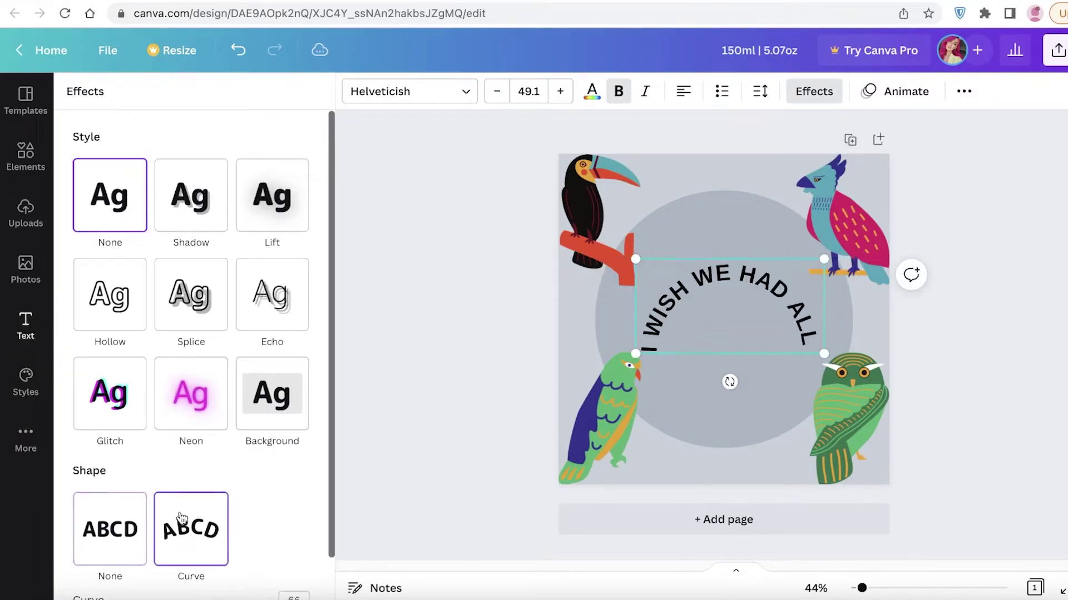
left_click_drag(755, 289, 742, 220)
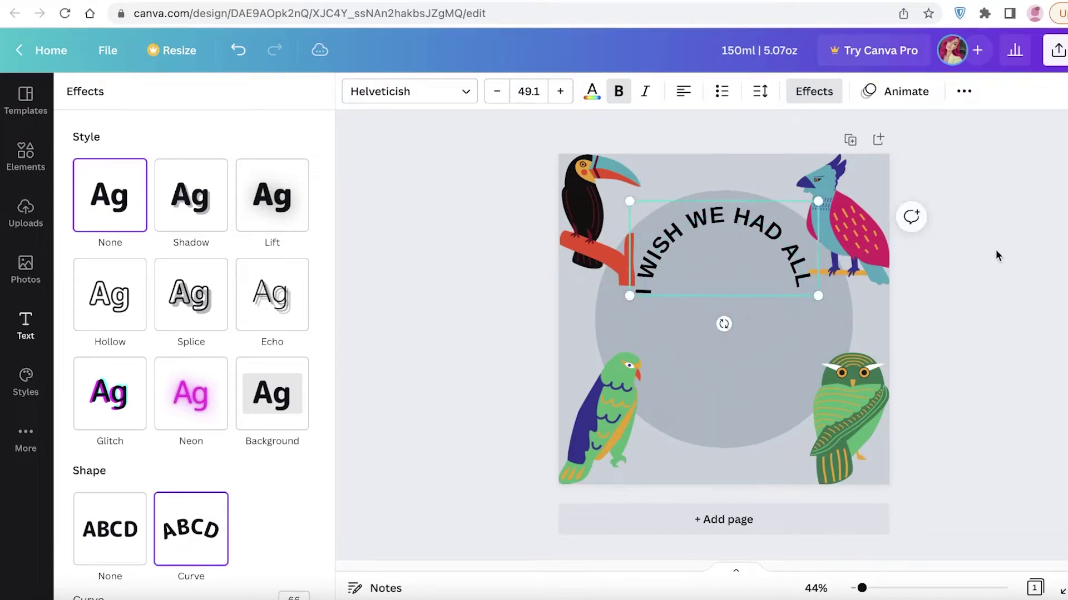
left_click(694, 405)
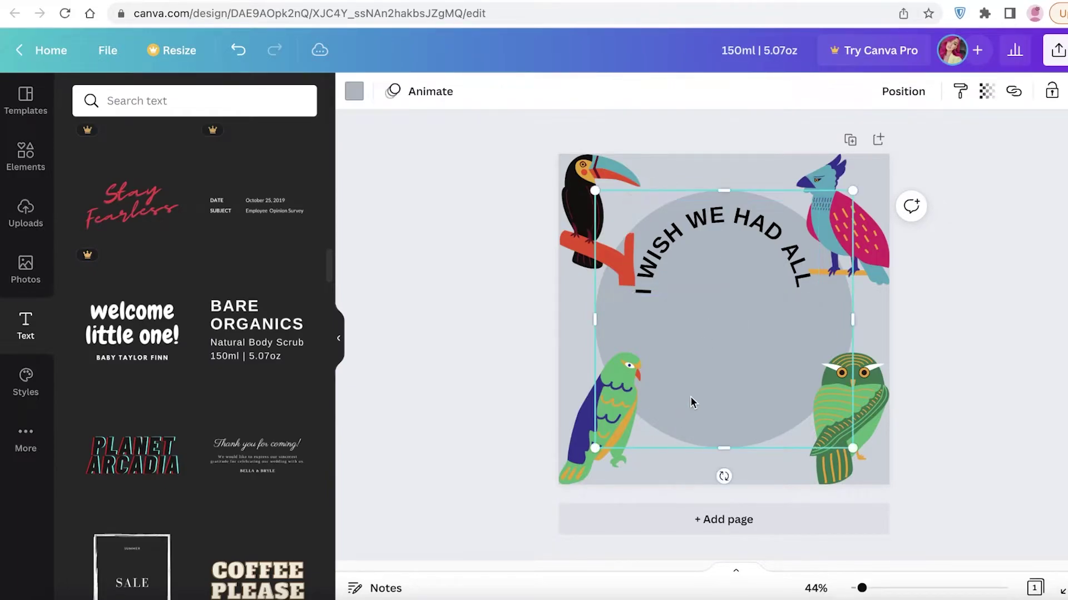
Step: Duplicate the curved "I WISH WE HAD ALL" text and place the copy directly below the original within the circle
left_click(492, 347)
left_click(783, 219)
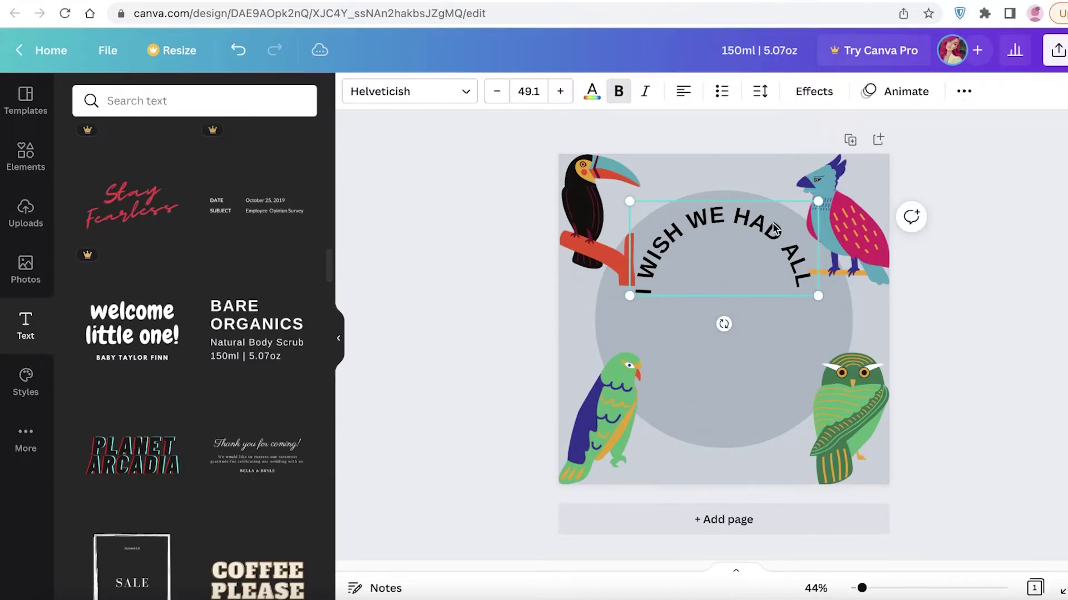
key("super+d")
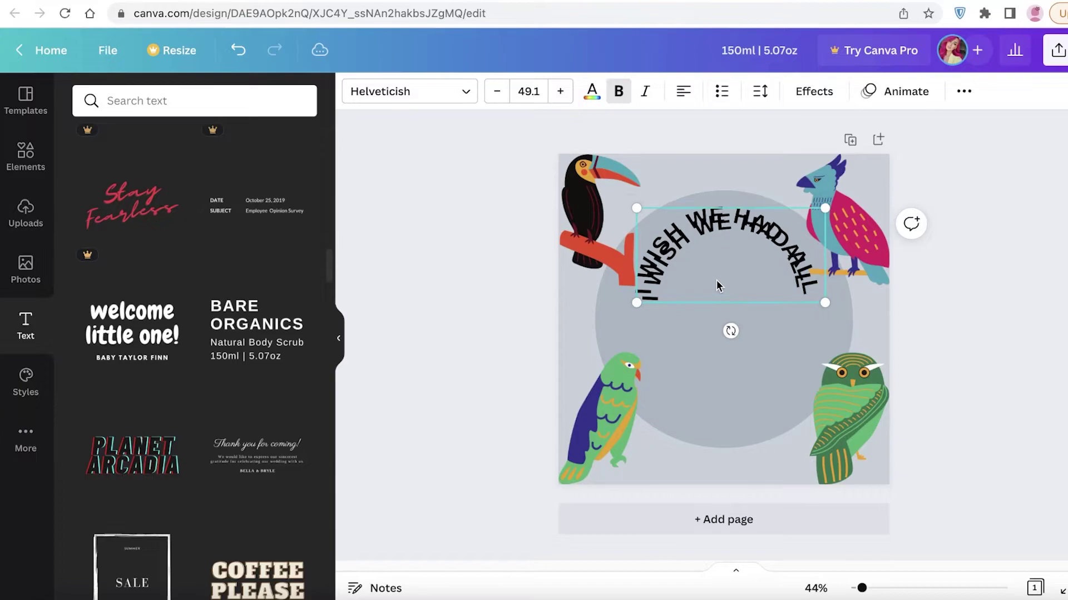
left_click_drag(729, 280, 722, 368)
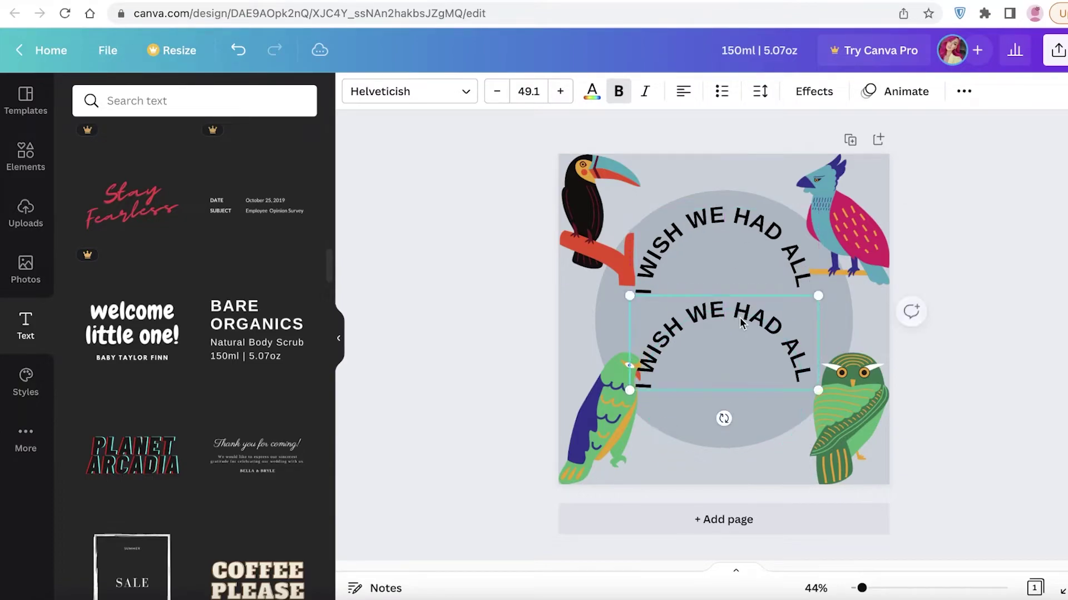
Step: Replace the wording of the lower curved text with "BEEN BIRDS INSTEAD"
right_click(749, 347)
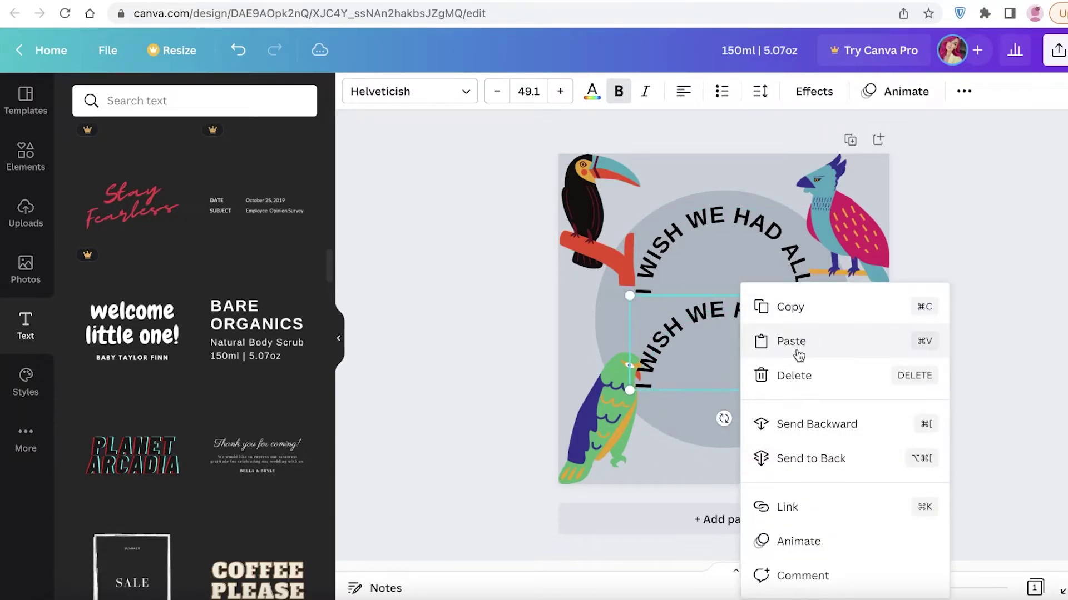
double_click(695, 330)
right_click(695, 329)
left_click(717, 400)
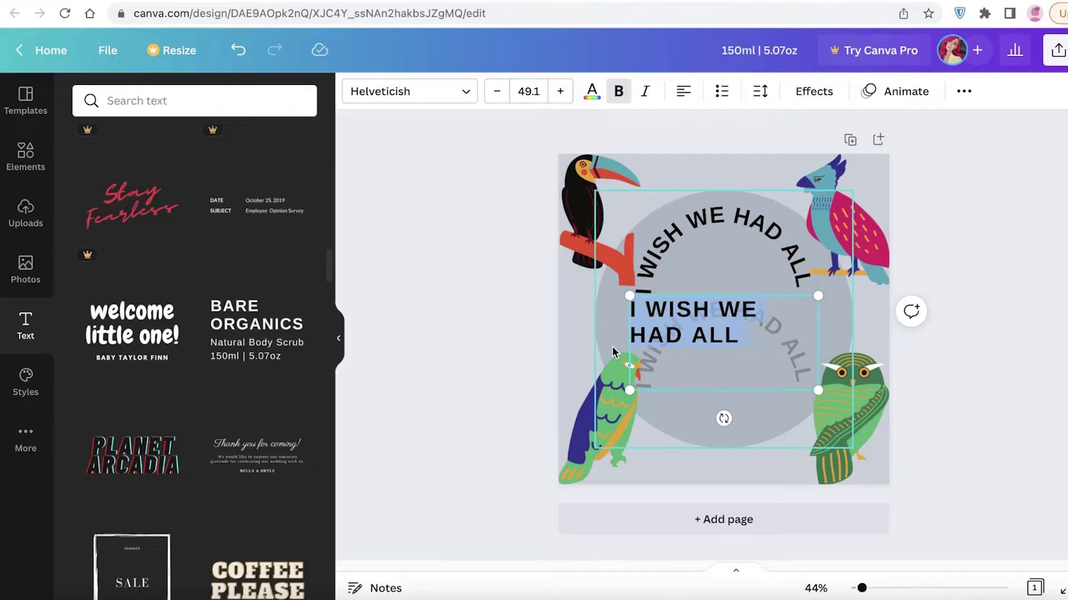
right_click(682, 316)
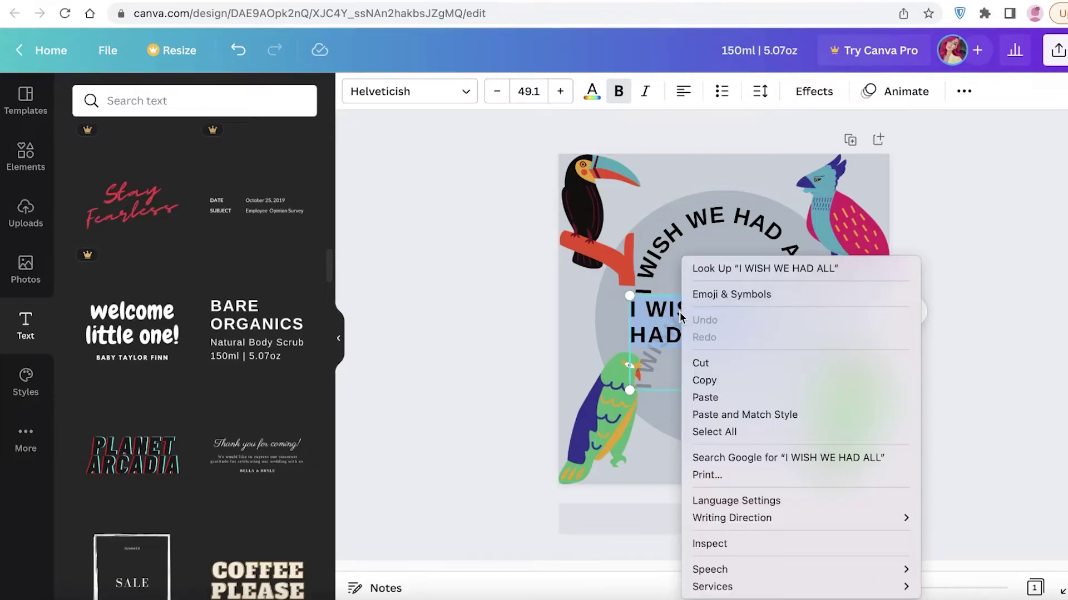
left_click(704, 397)
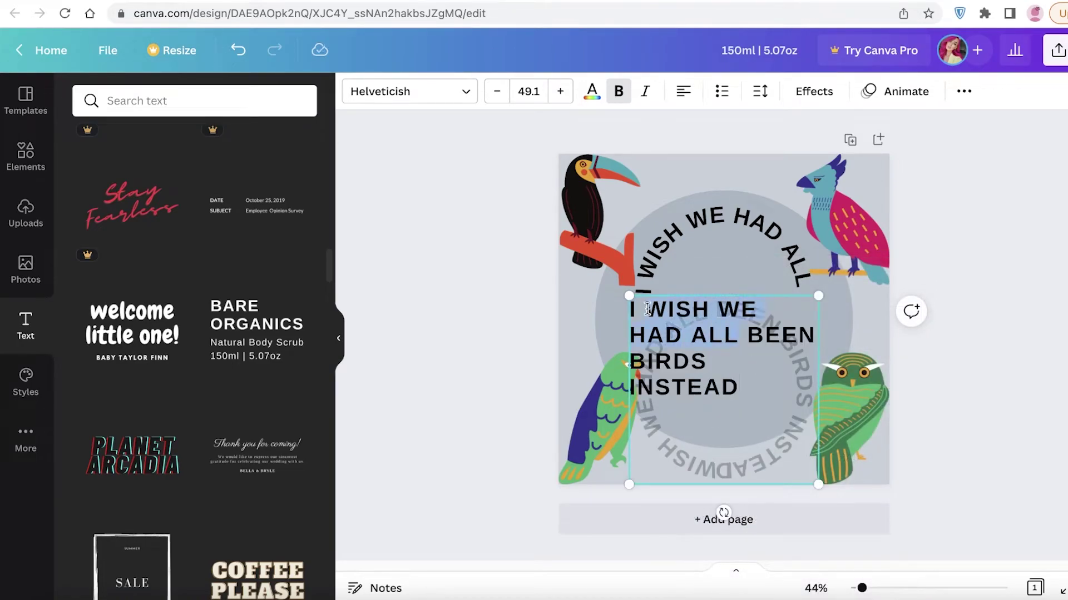
key("BackSpace")
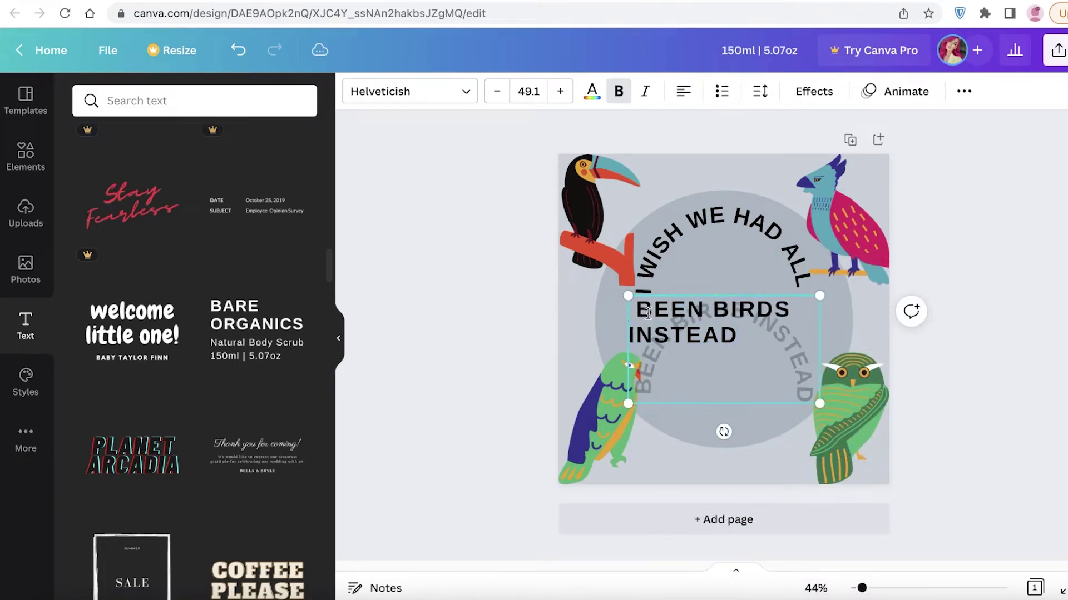
right_click(716, 327)
key("Escape")
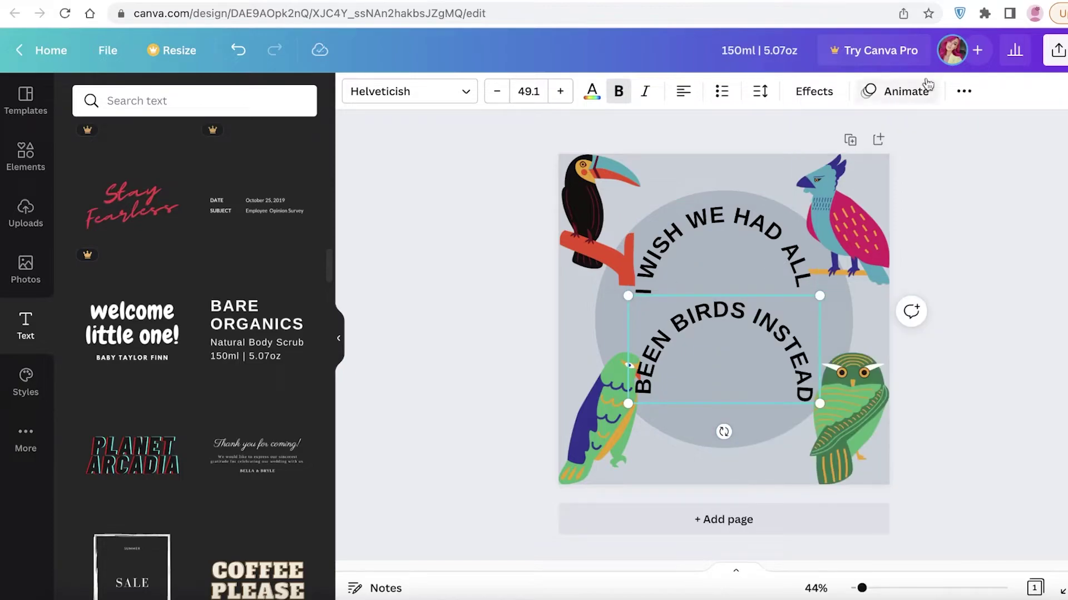
Step: Set the Curve of "BEEN BIRDS INSTEAD" to -65 and centre the text along the lower part of the circle
left_click(814, 91)
scroll(247, 464, "down", 2)
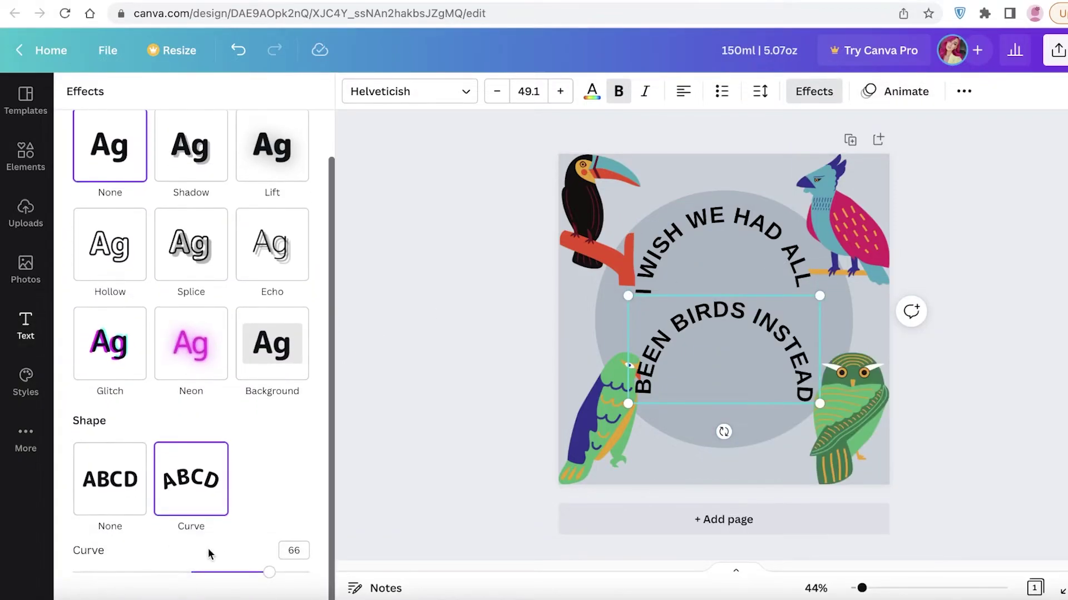
left_click_drag(257, 577, 132, 535)
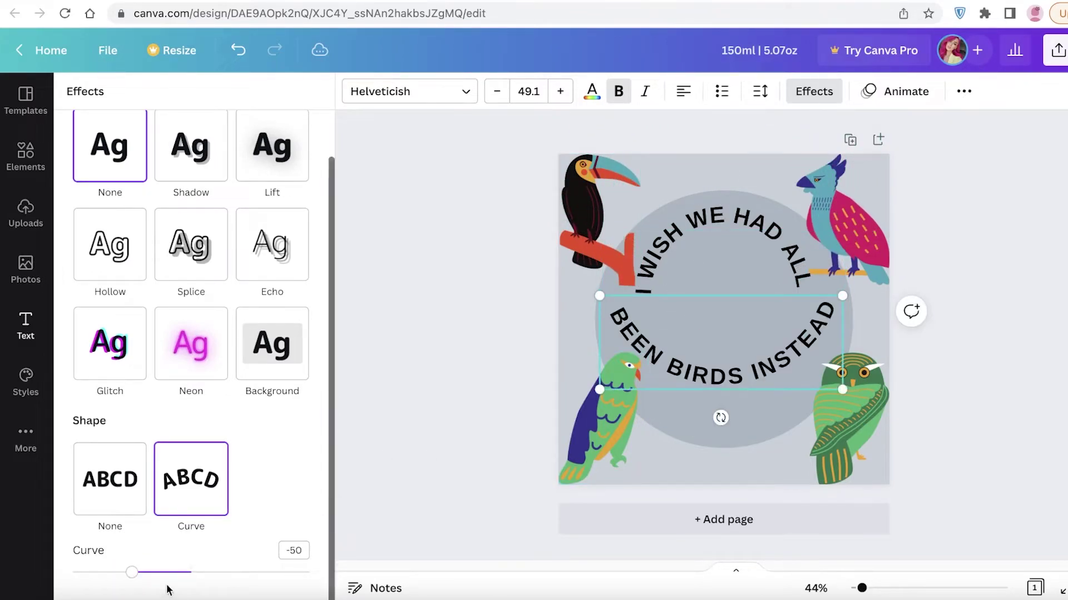
left_click_drag(132, 573, 114, 572)
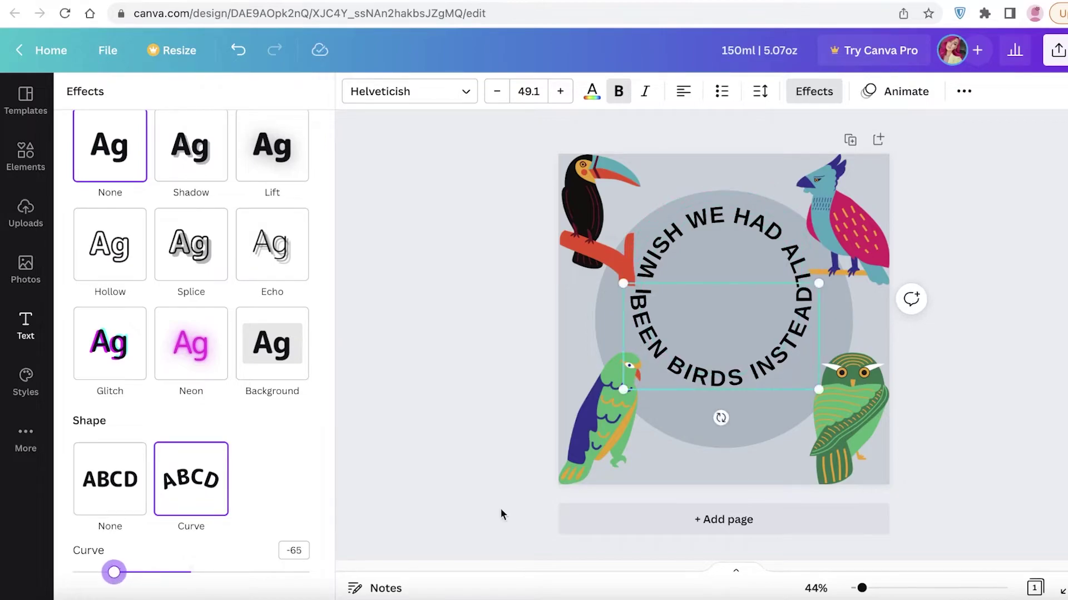
left_click_drag(733, 403, 737, 404)
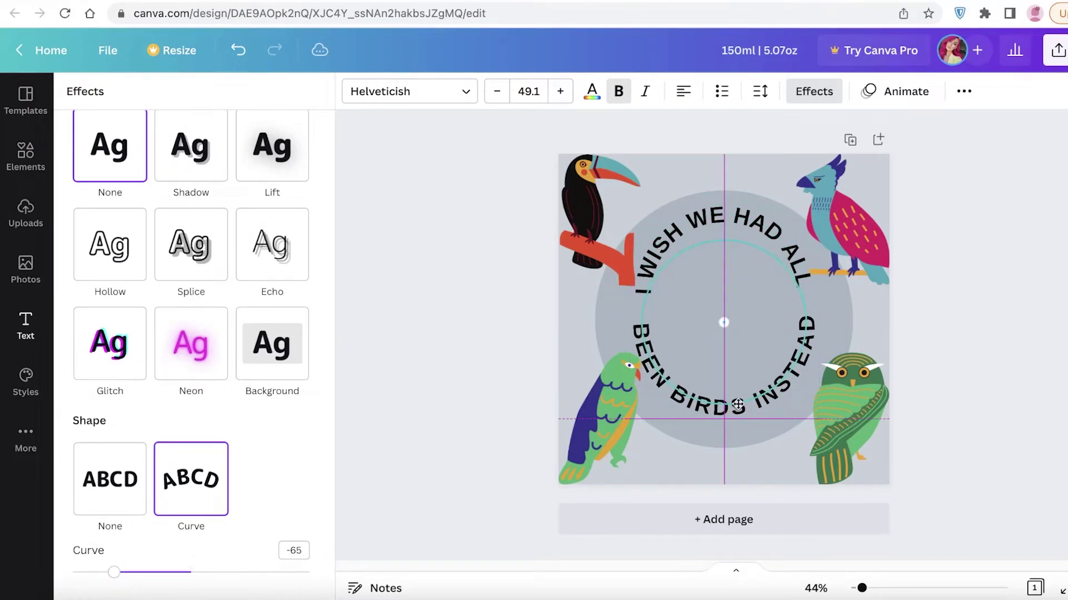
left_click(1033, 312)
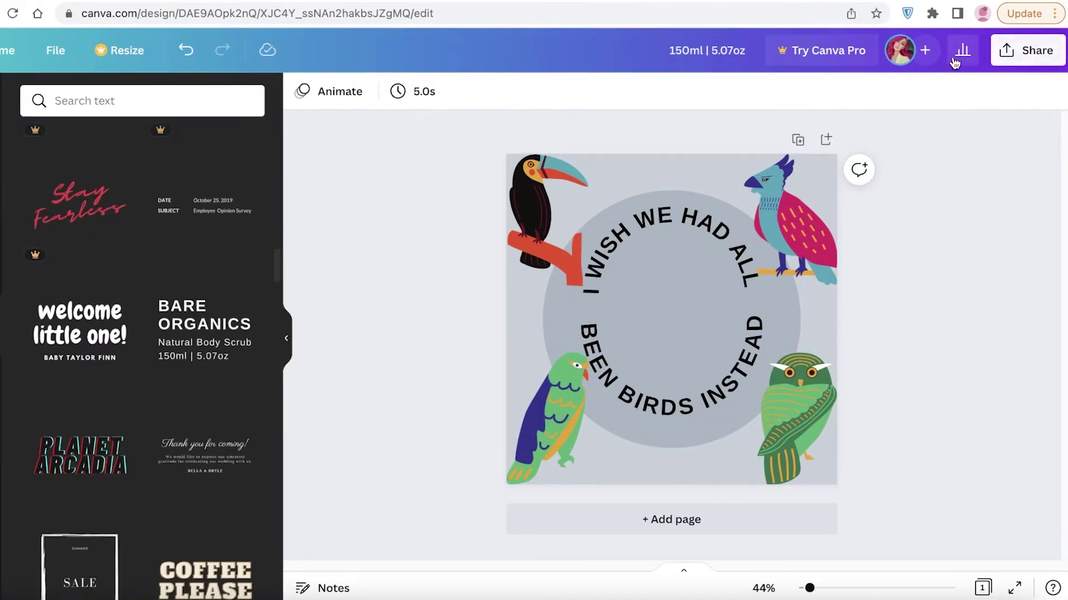
Step: Download the finished bird design as a PNG file
left_click(1032, 50)
left_click(789, 426)
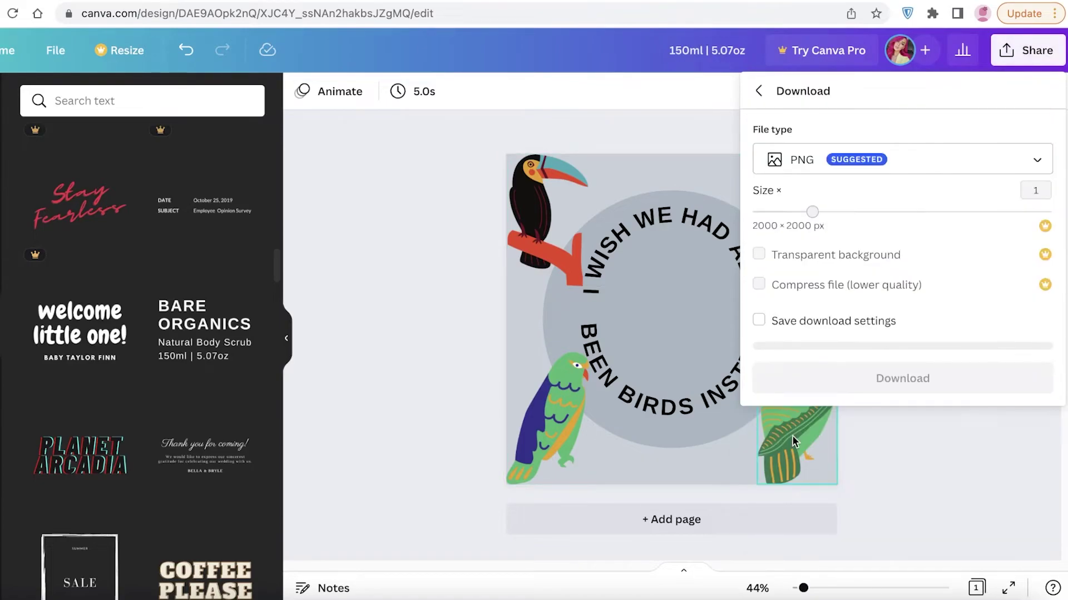
left_click(816, 164)
left_click(778, 167)
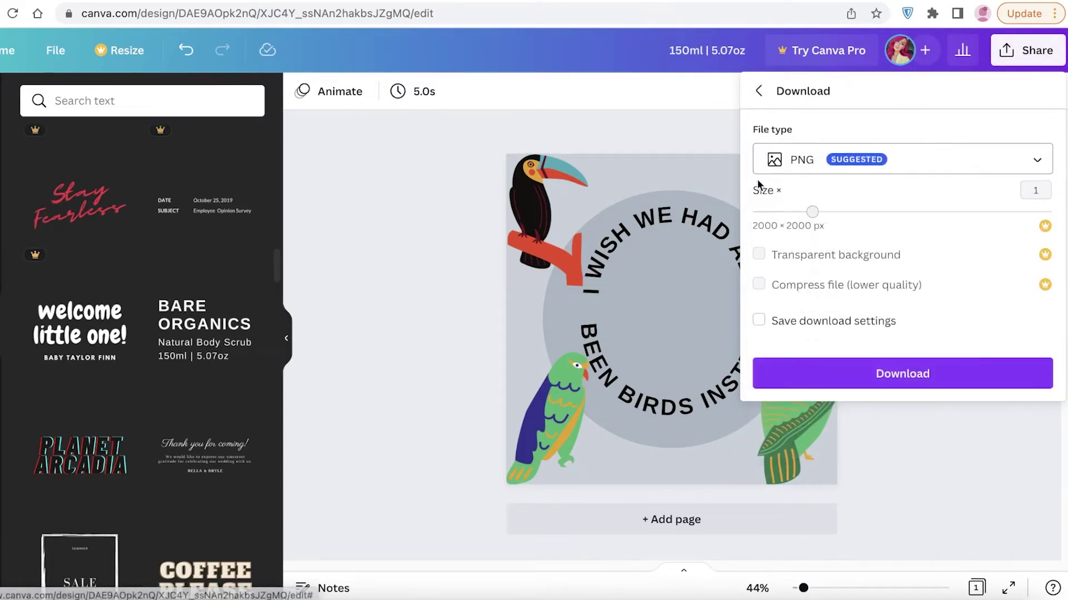
left_click(796, 373)
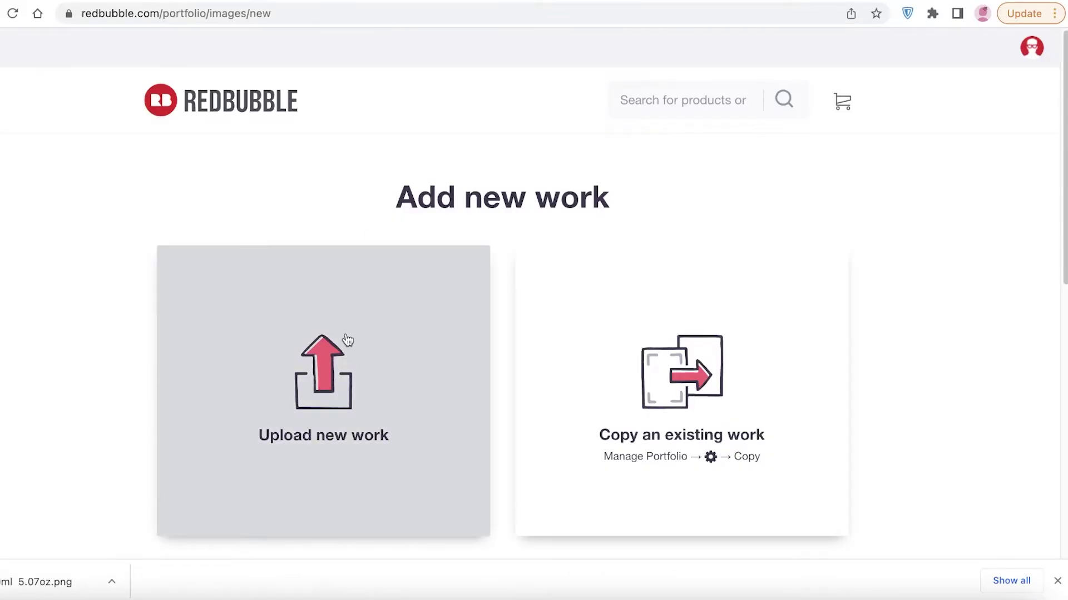
Step: In Redbubble, upload "150ml 5.07oz.png" from the Downloads folder as a new work
left_click(347, 340)
left_click(245, 233)
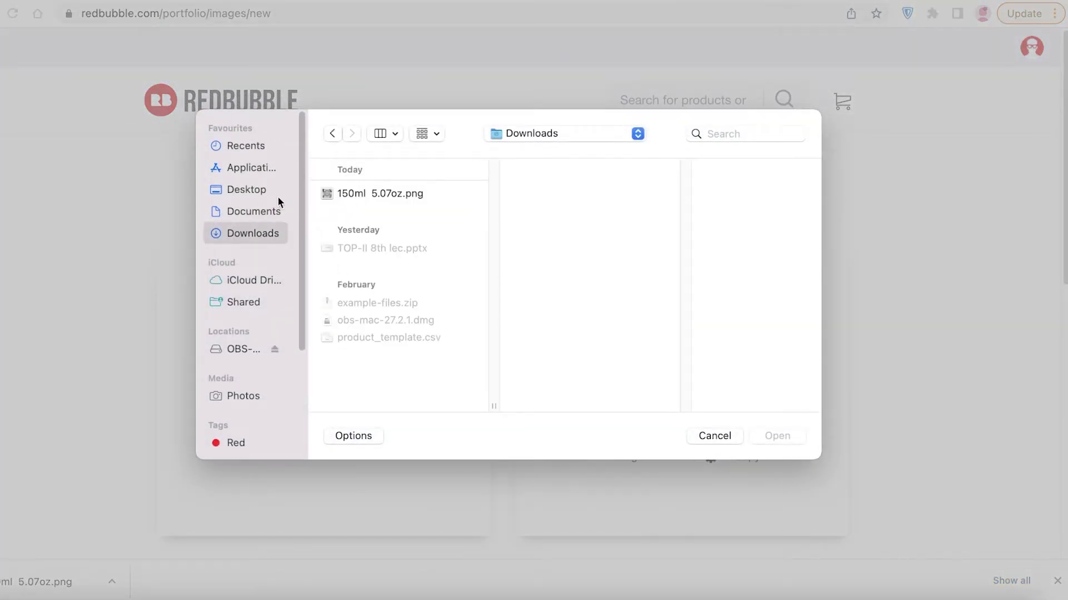
left_click(332, 194)
left_click(777, 436)
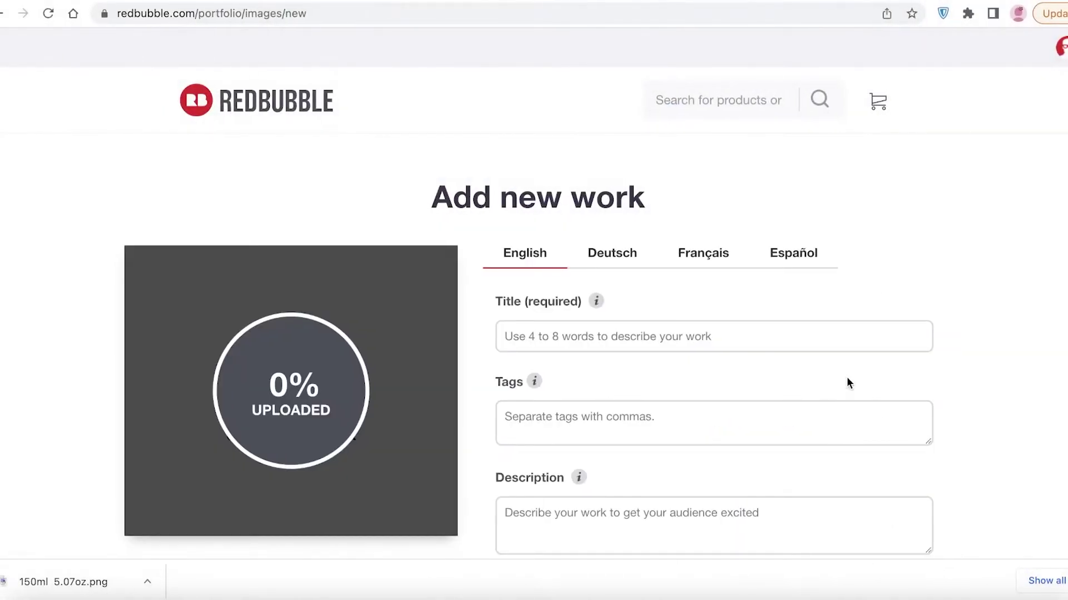
Step: Enter the title "birds" and the tags "bird,human,quotation" for the uploaded work
scroll(819, 347, "down", 3)
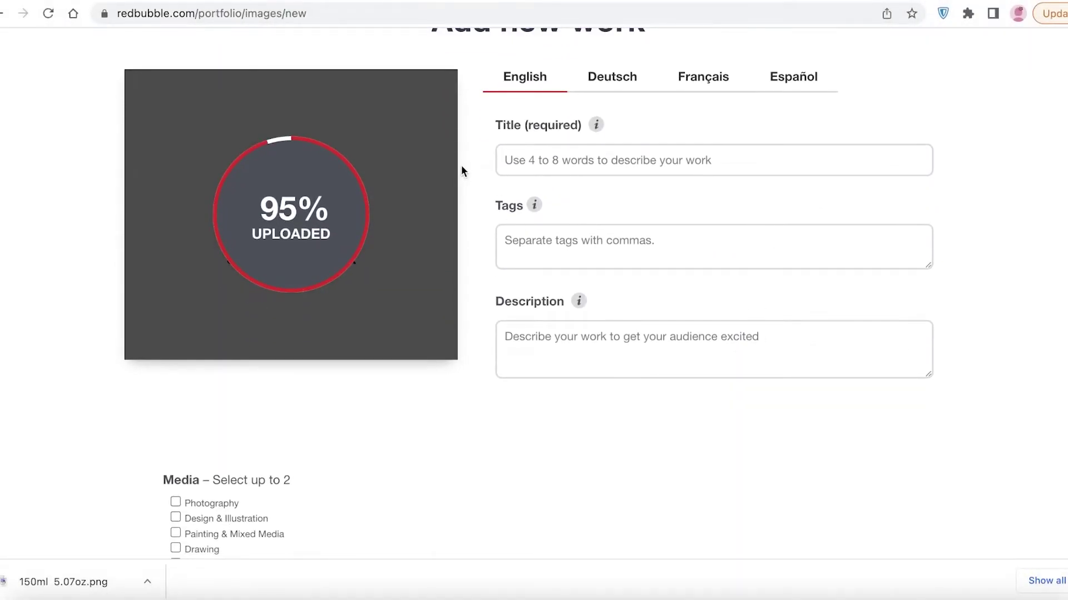
left_click(591, 162)
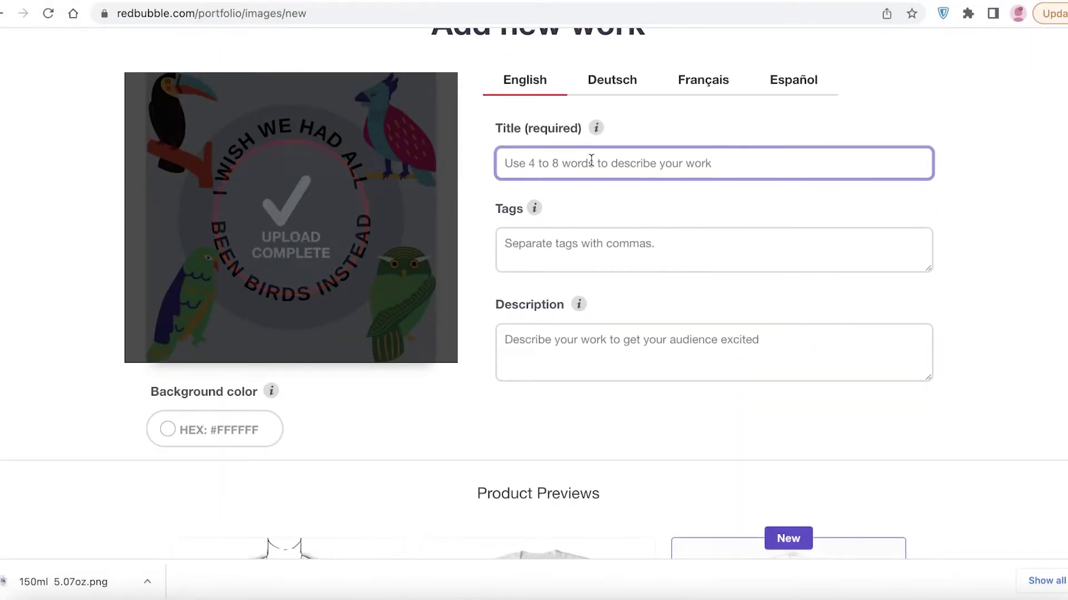
type("birda")
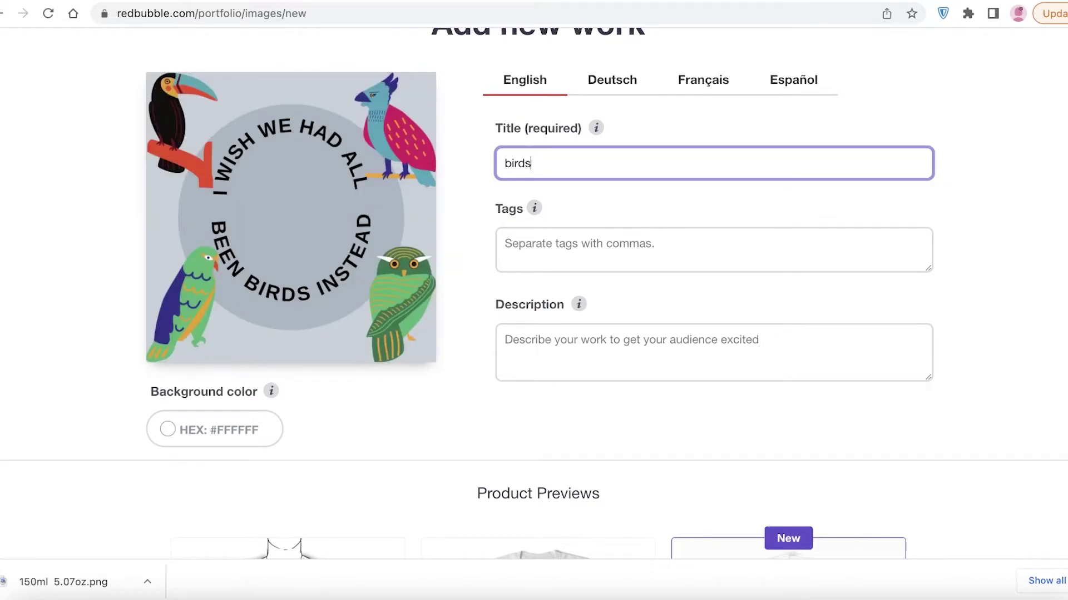
left_click(632, 236)
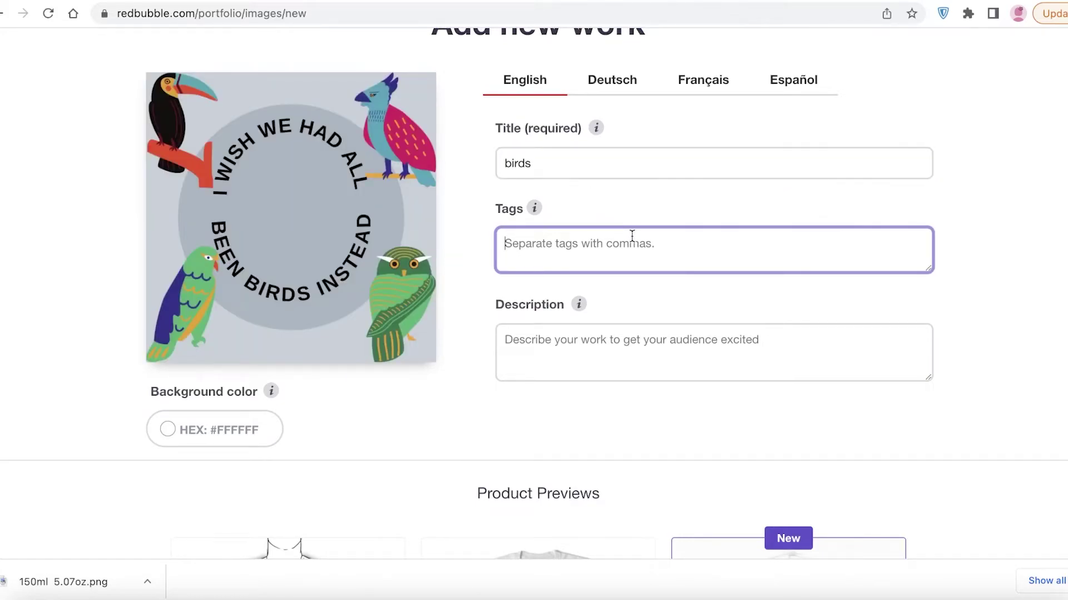
type("bird,human,quotation")
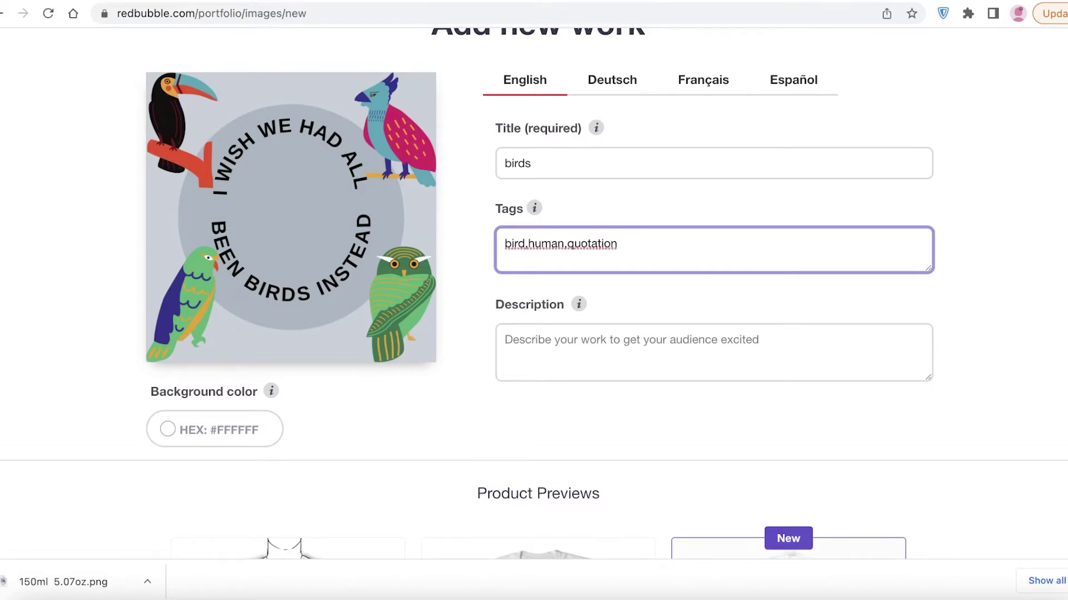
left_click(589, 342)
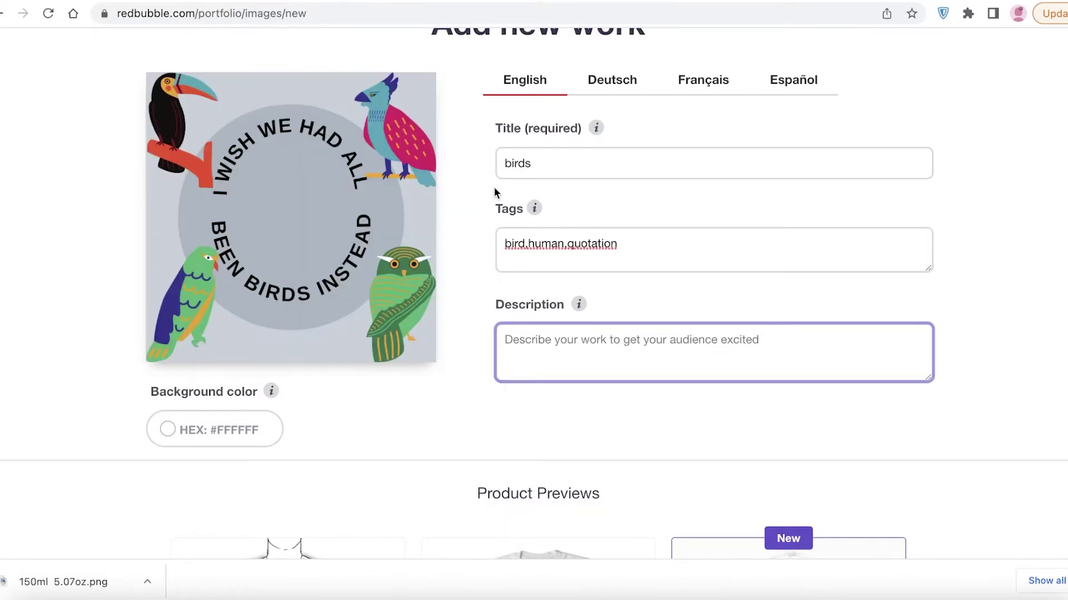
mouse_move(313, 197)
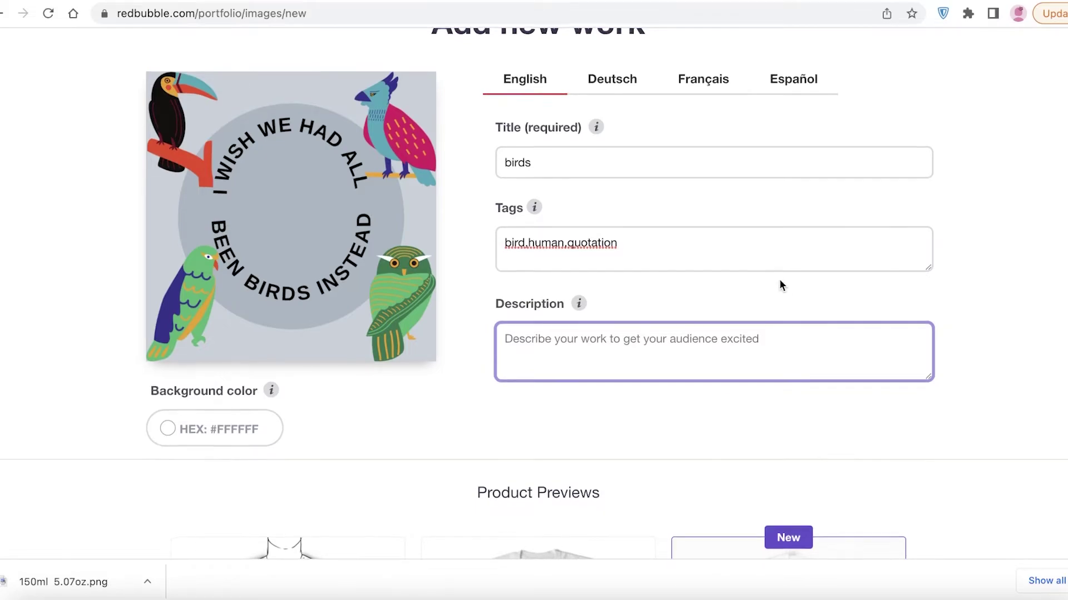
Step: Look through the product previews to check how the bird design appears on the different items
scroll(790, 278, "down", 10)
scroll(459, 209, "up", 3)
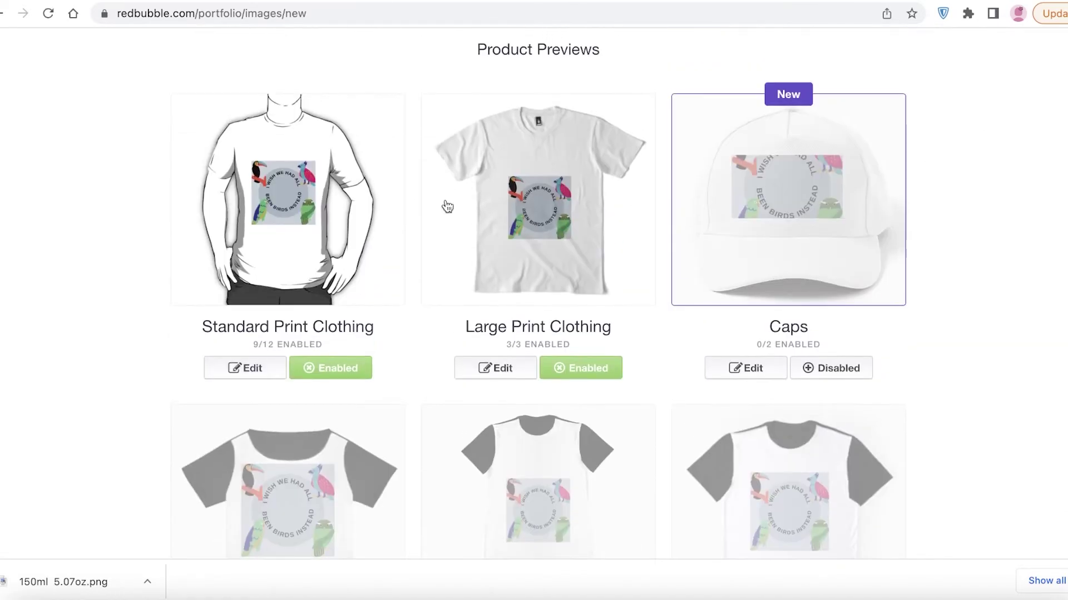
scroll(748, 182, "down", 4)
scroll(484, 245, "up", 3)
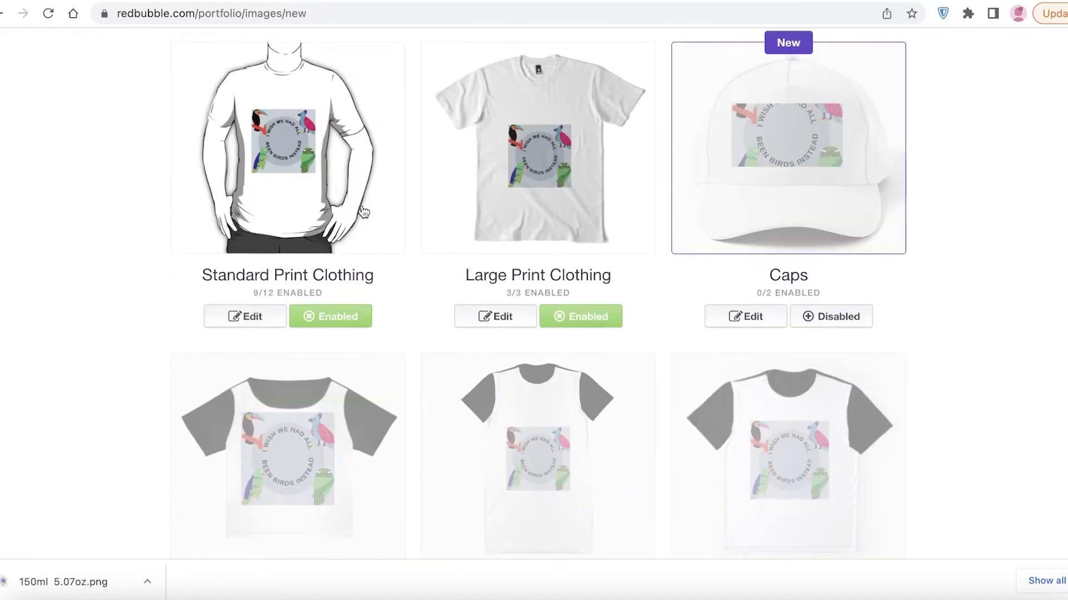
scroll(979, 229, "down", 1)
scroll(978, 228, "down", 4)
scroll(1031, 219, "up", 3)
scroll(1023, 224, "down", 9)
scroll(1022, 223, "up", 13)
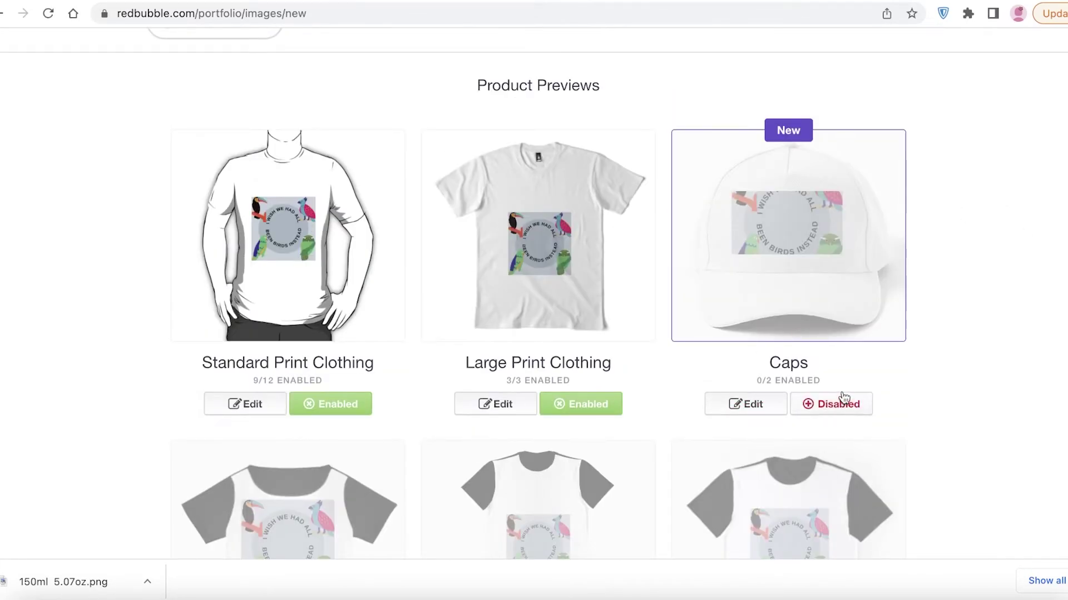
Step: Switch the Caps product on and back off
left_click(841, 401)
left_click(840, 401)
Step: Disable the Phone Cases & Skins product for the bird design
scroll(954, 148, "down", 6)
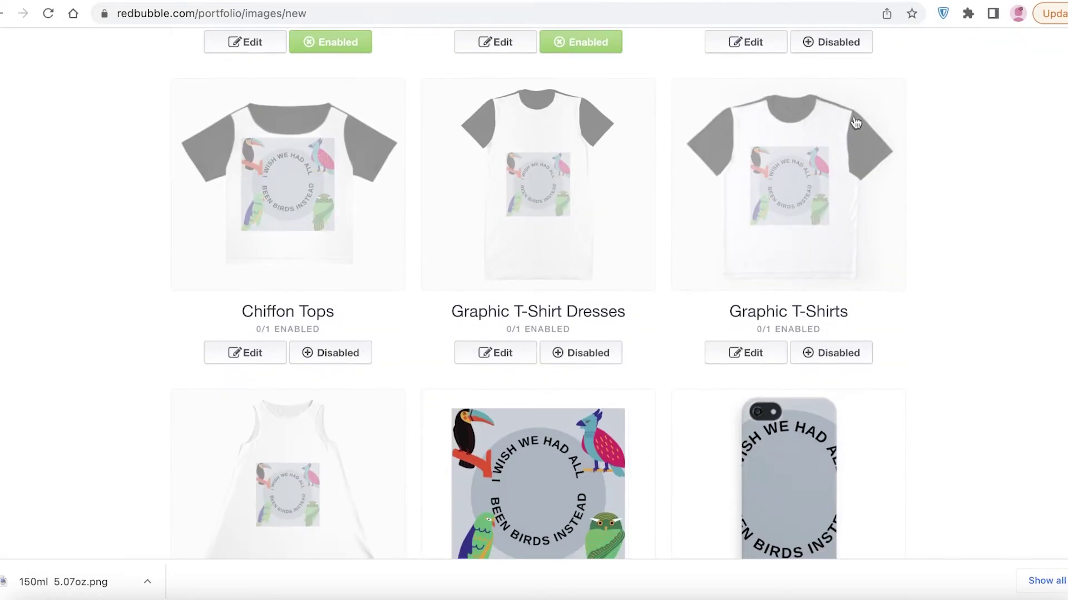
scroll(890, 124, "up", 10)
scroll(516, 173, "down", 15)
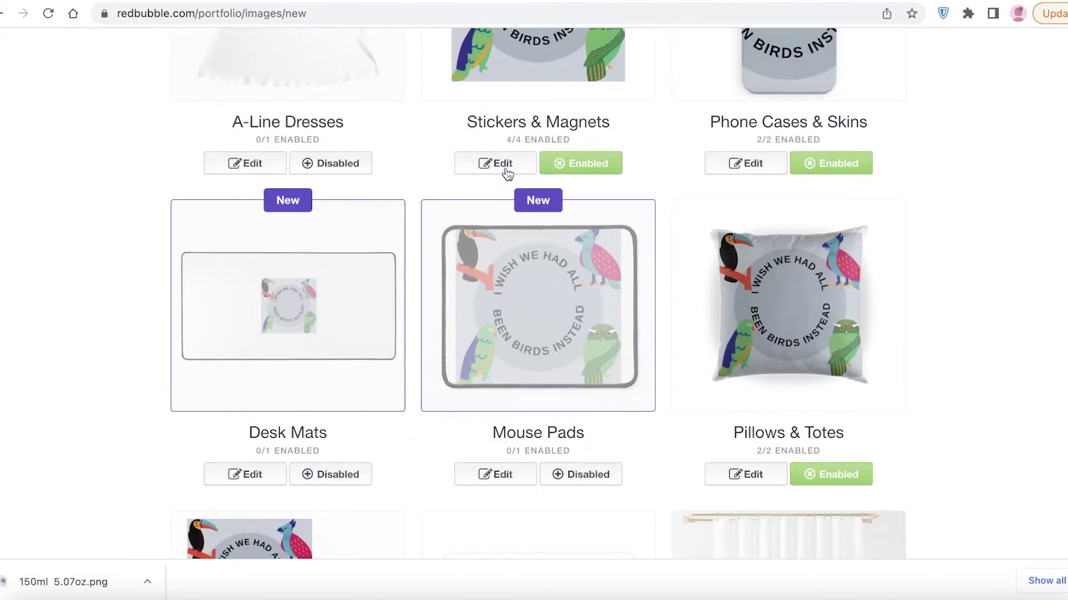
scroll(518, 192, "up", 5)
scroll(924, 215, "up", 1)
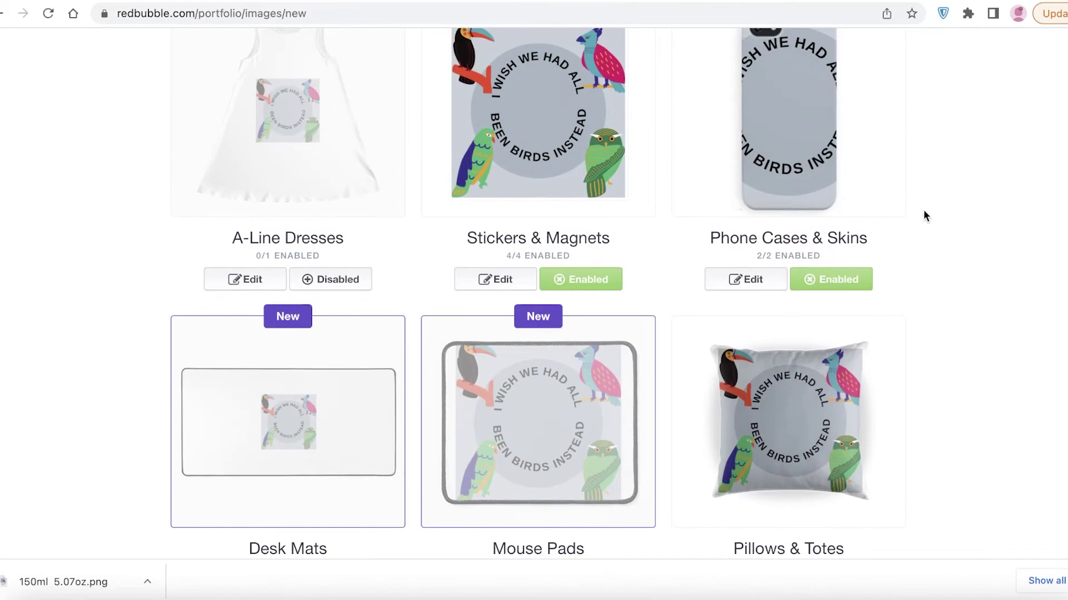
left_click(831, 302)
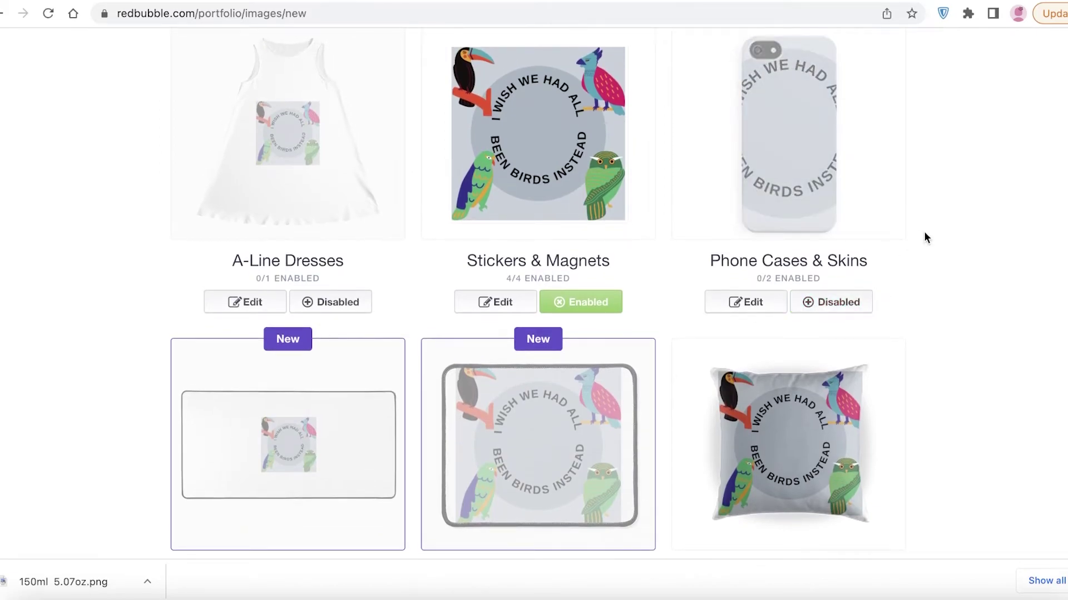
scroll(923, 231, "up", 3)
scroll(923, 226, "up", 7)
scroll(923, 225, "up", 4)
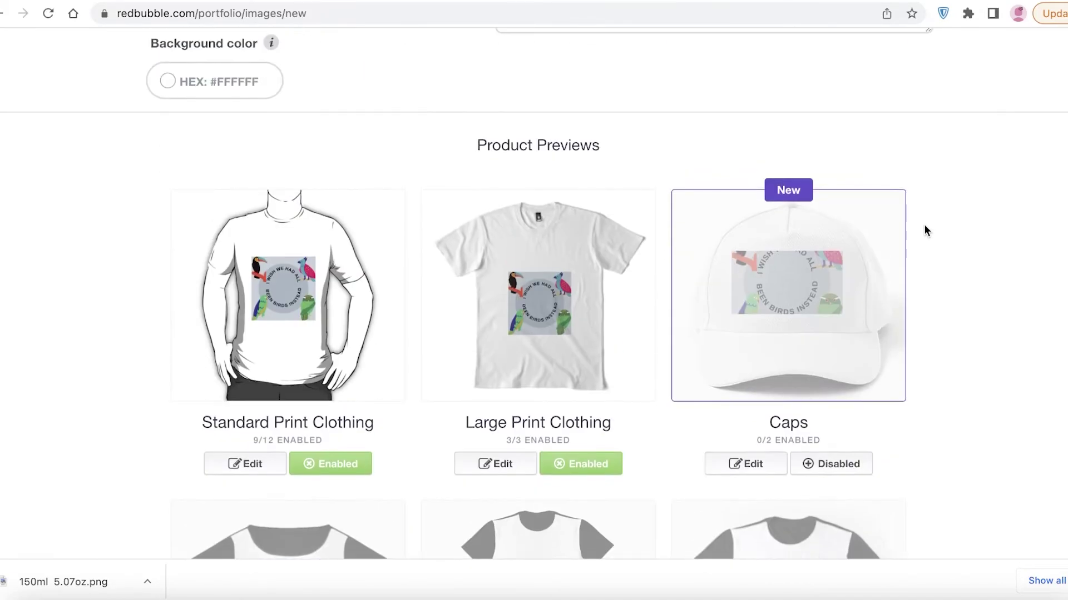
scroll(408, 178, "up", 15)
scroll(382, 228, "down", 15)
scroll(382, 227, "down", 5)
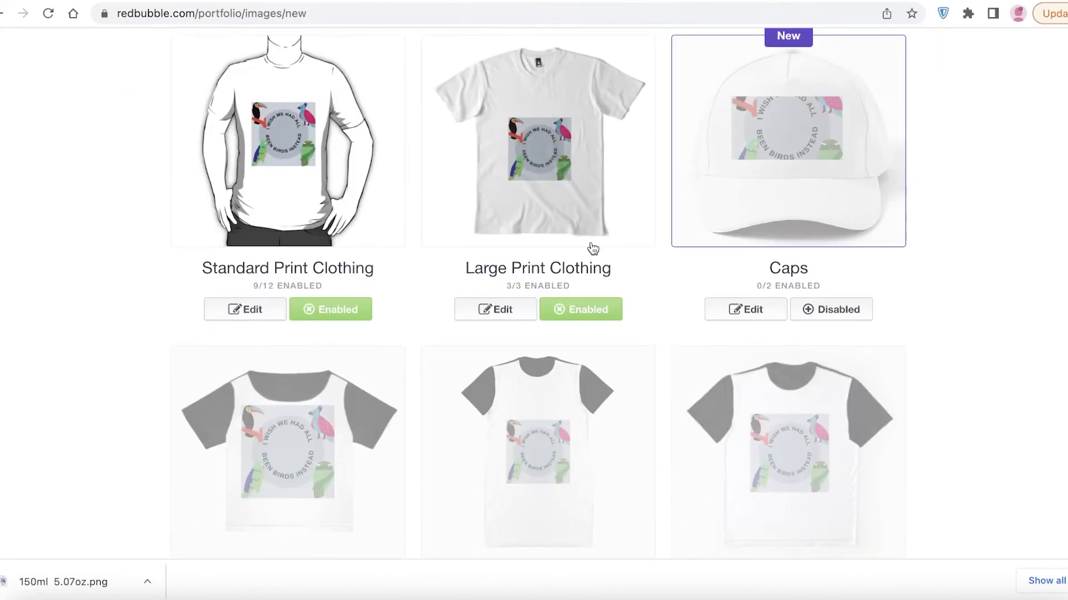
Step: Enable the Chiffon Tops, Graphic T-Shirt Dresses and Graphic T-Shirts products for the bird design
left_click(578, 420)
left_click(798, 427)
scroll(546, 186, "up", 5)
scroll(545, 187, "down", 7)
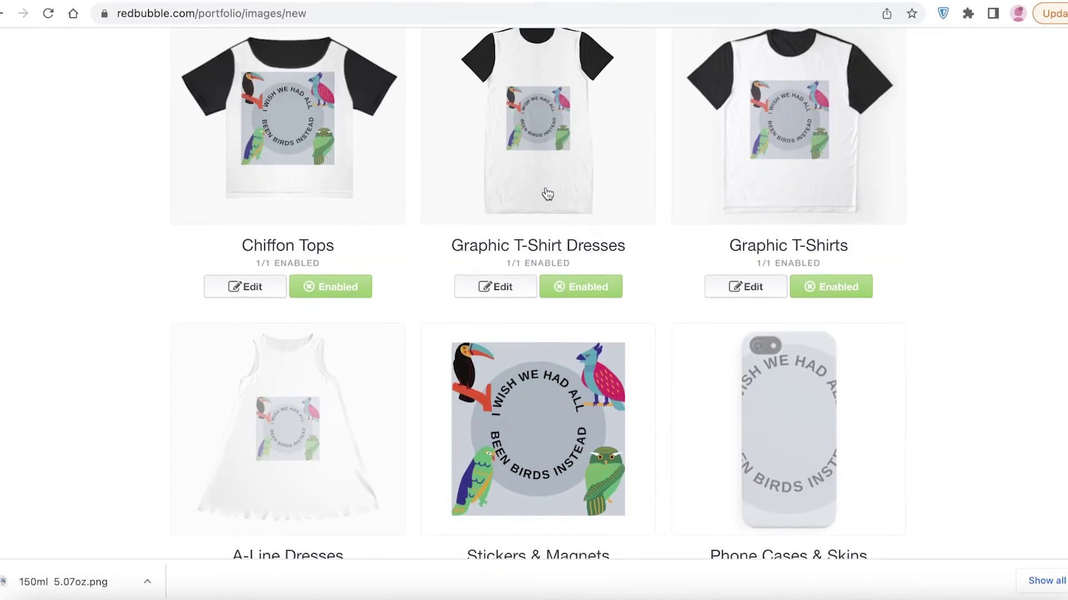
Step: Enable the A-Line Dresses and Mouse Pads products for the bird design
scroll(545, 188, "down", 8)
scroll(546, 189, "up", 5)
scroll(547, 192, "down", 1)
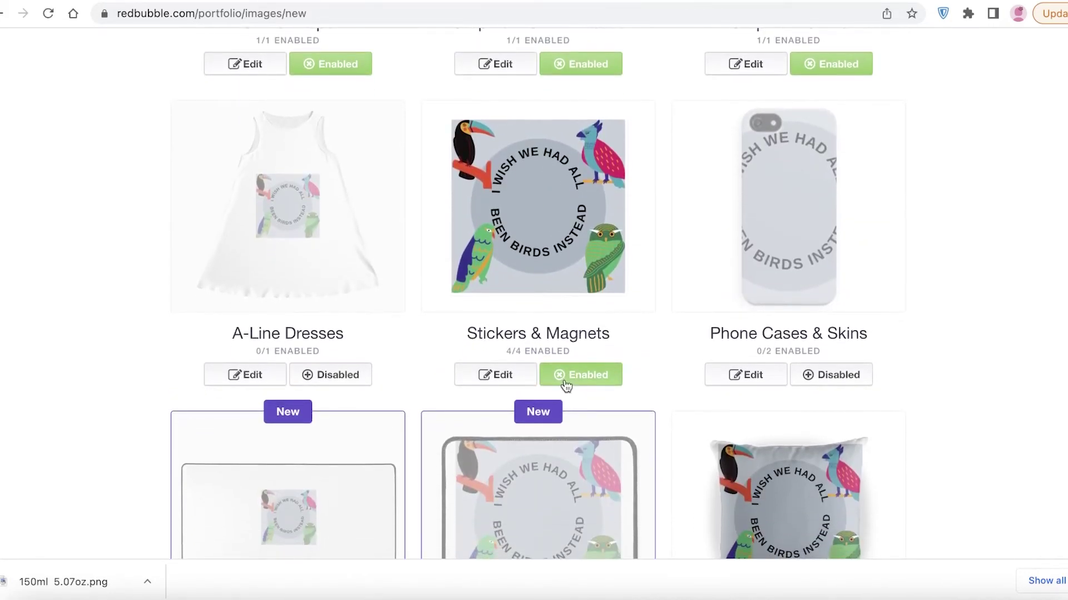
left_click(351, 390)
scroll(472, 257, "down", 10)
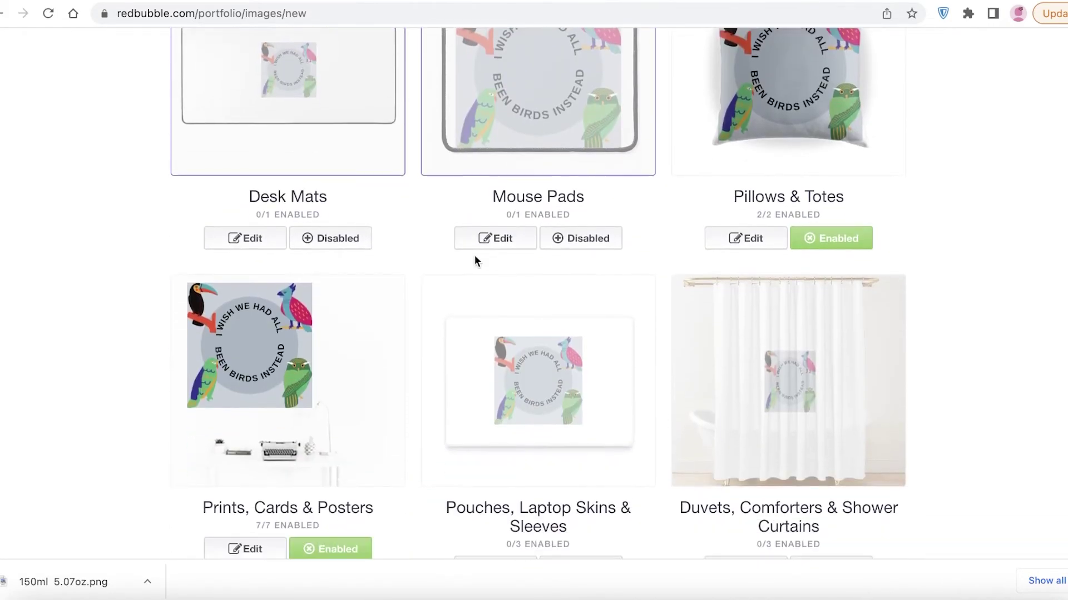
left_click(610, 239)
scroll(817, 239, "up", 3)
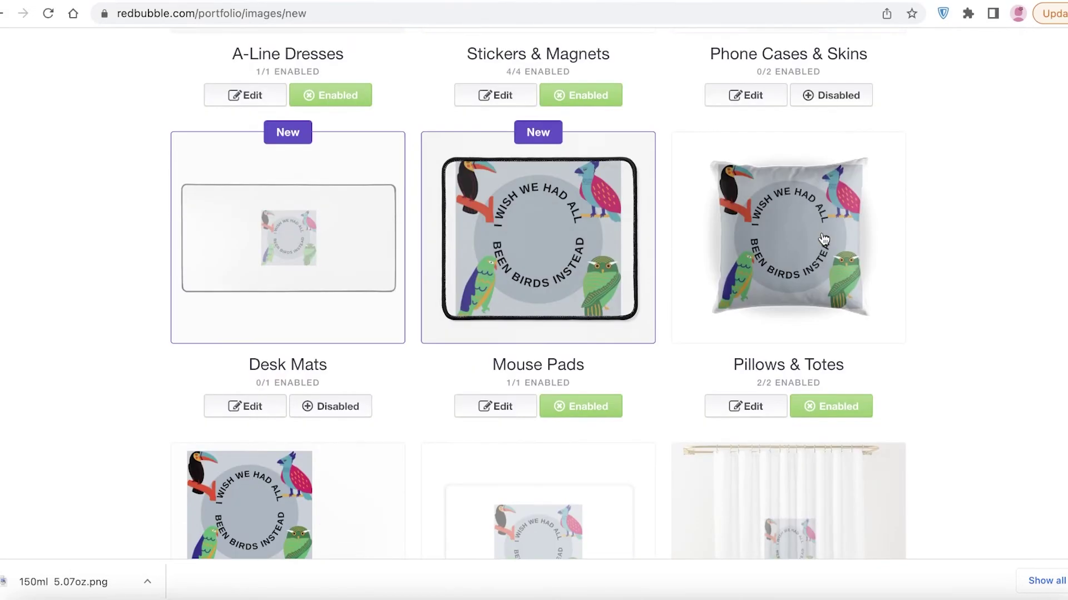
Step: Disable the Prints, Cards & Posters, Travel Mugs, Mugs and Tablet Cases & Skins products for the bird design
scroll(343, 378, "down", 6)
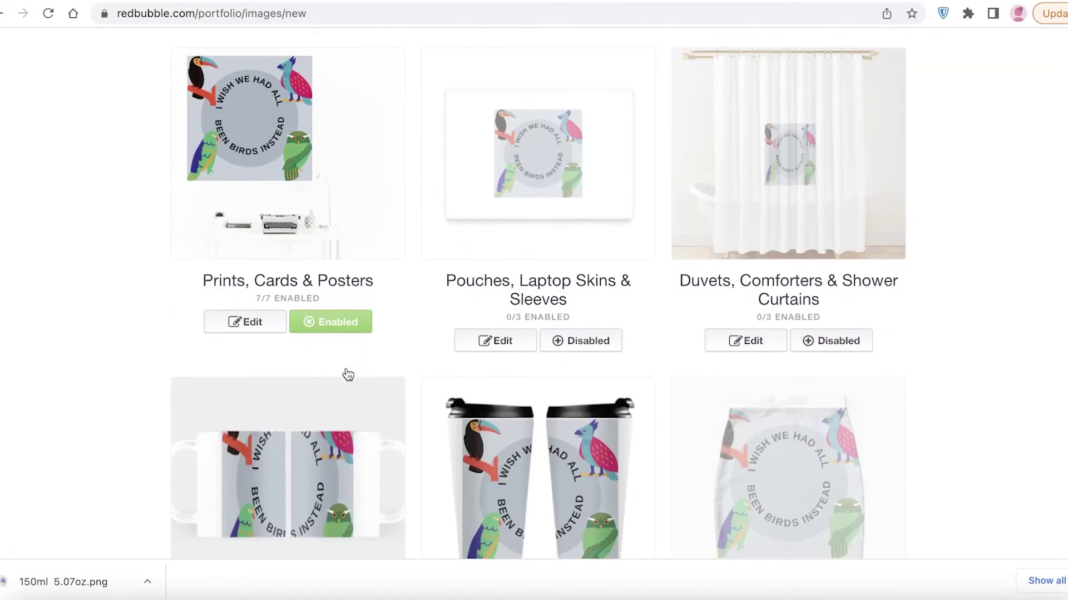
left_click(353, 332)
scroll(470, 338, "down", 5)
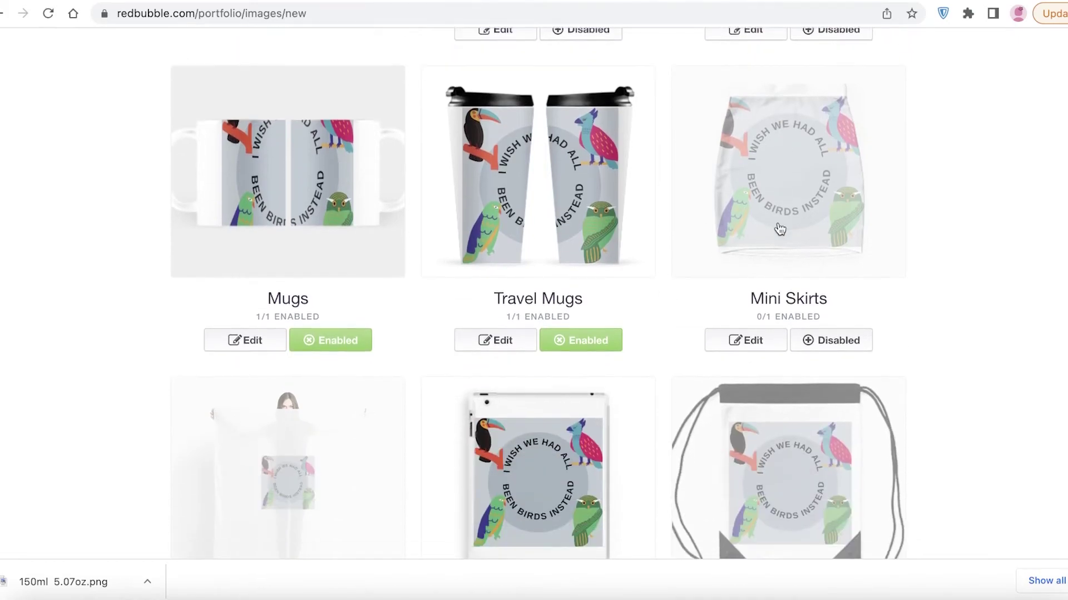
left_click(576, 341)
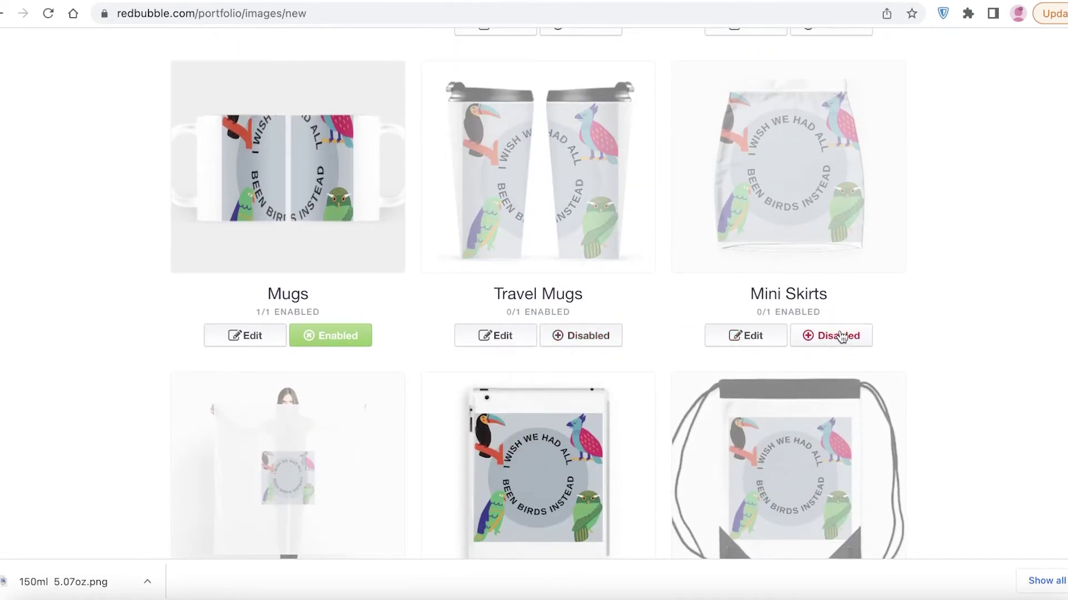
left_click(369, 339)
scroll(372, 338, "down", 1)
scroll(373, 322, "down", 9)
left_click(563, 202)
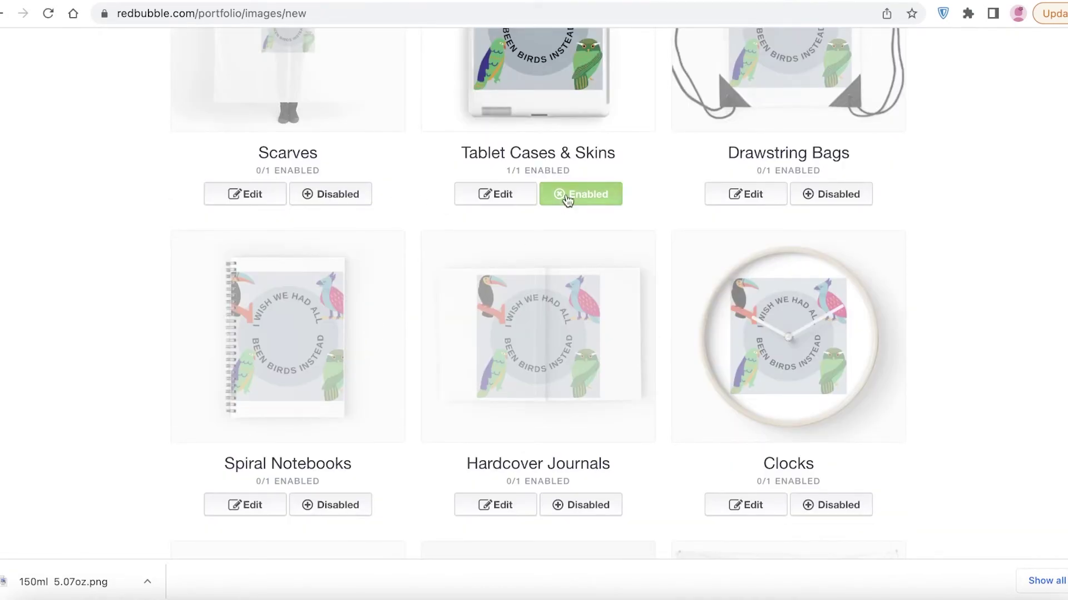
Step: Look through the work's details and the remaining product previews, including the Advanced products section
scroll(561, 207, "down", 5)
scroll(561, 223, "down", 9)
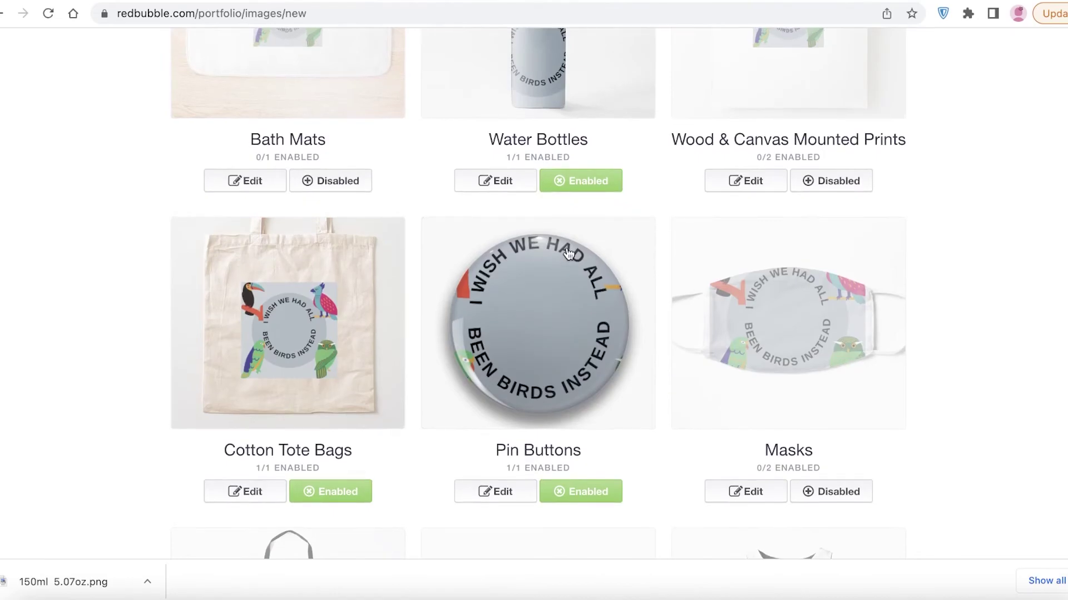
scroll(567, 253, "down", 15)
scroll(567, 252, "up", 20)
scroll(565, 244, "up", 15)
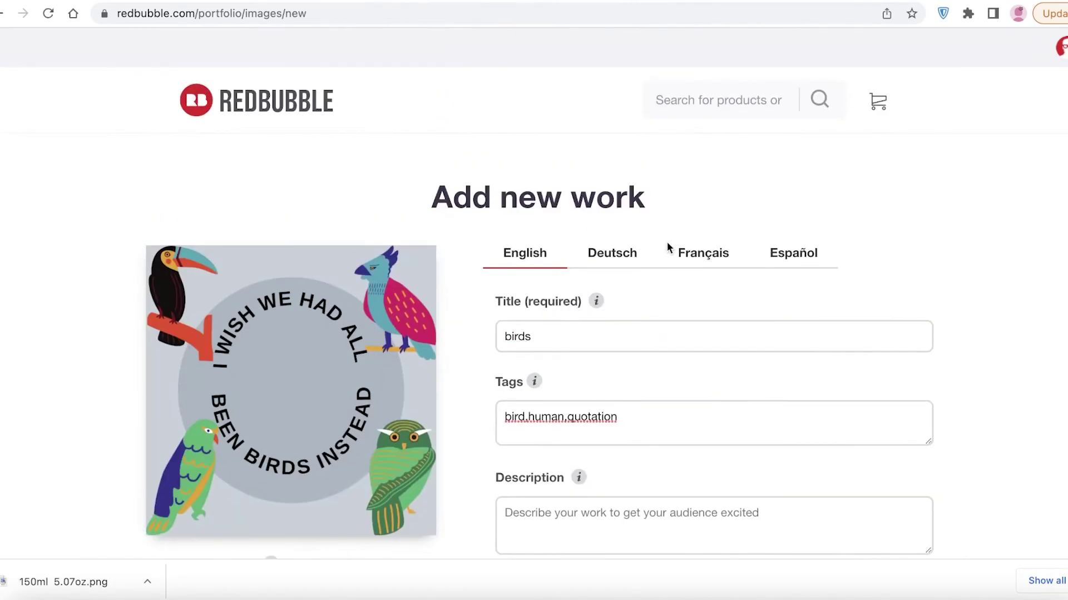
scroll(702, 271, "down", 20)
scroll(769, 227, "down", 20)
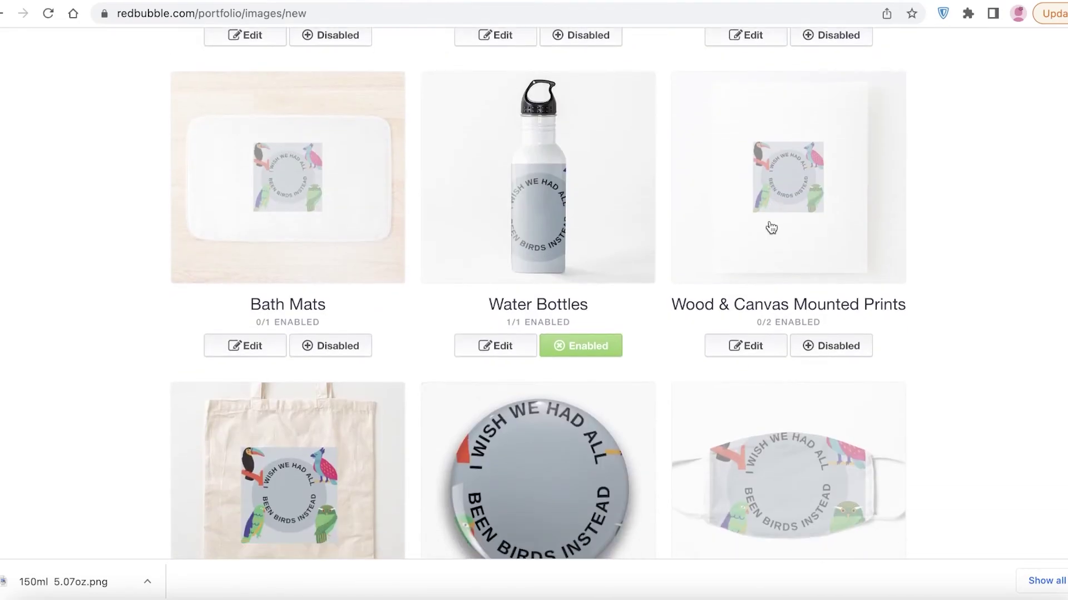
scroll(770, 230, "down", 15)
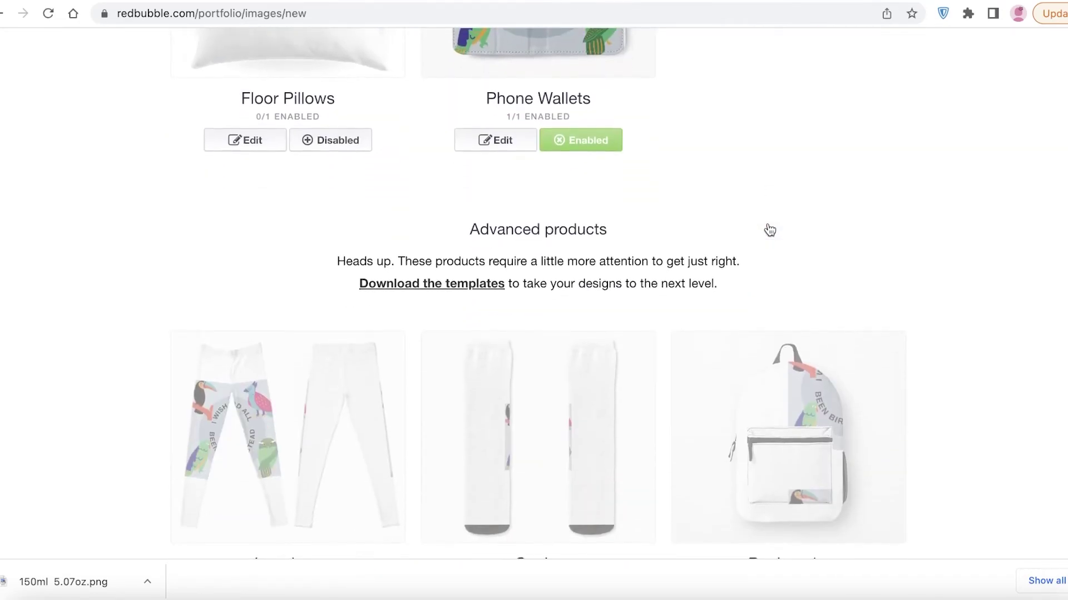
scroll(383, 174, "up", 8)
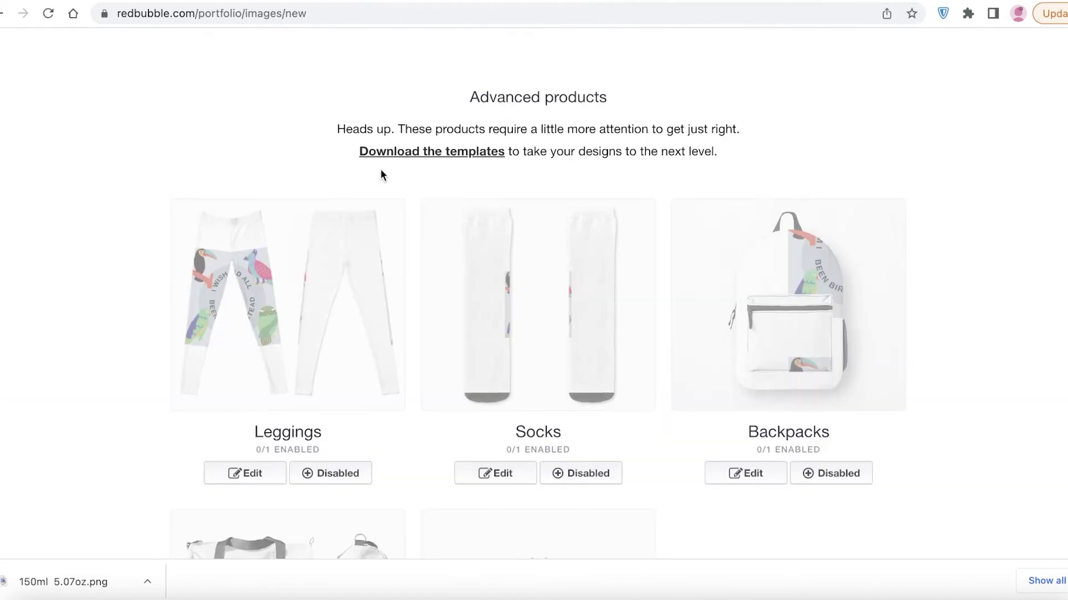
Step: Set the work's media to Design & Illustration and Digital Art
scroll(380, 169, "down", 10)
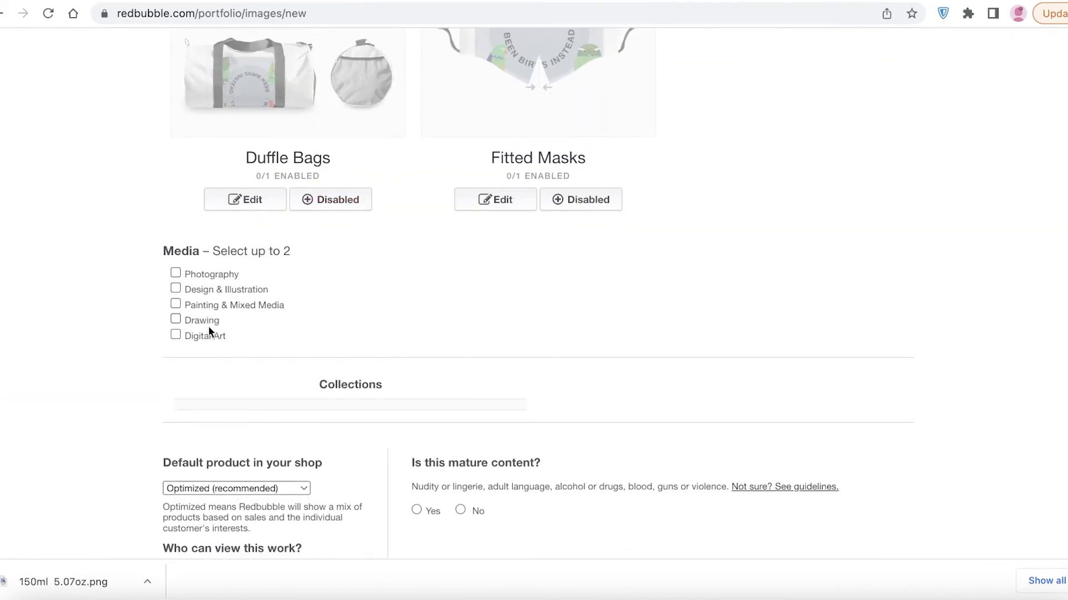
left_click(212, 290)
scroll(212, 290, "down", 1)
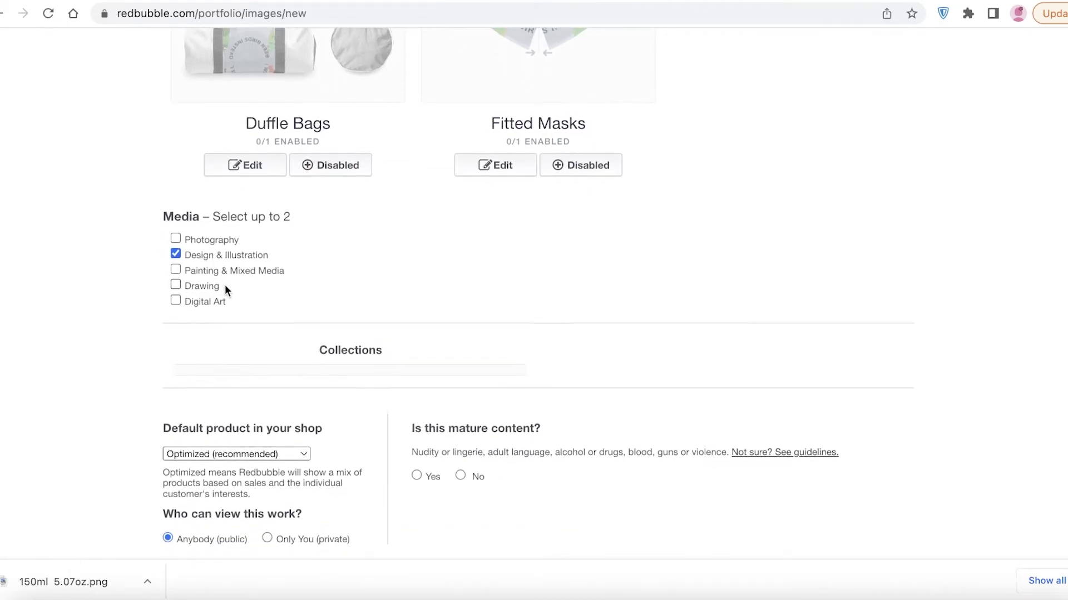
scroll(225, 284, "down", 4)
scroll(225, 286, "down", 1)
left_click(215, 162)
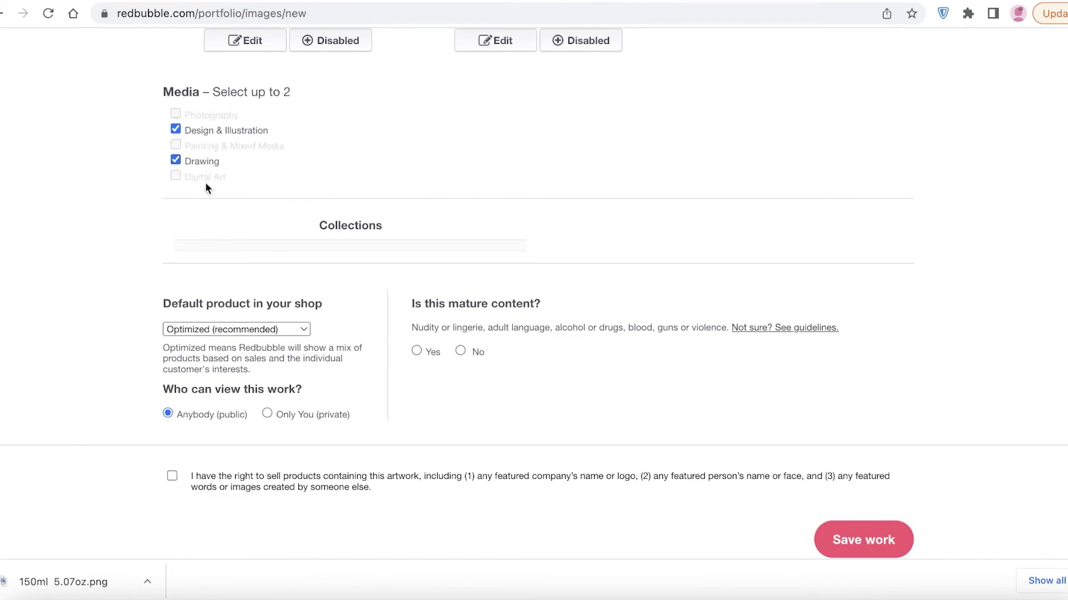
left_click(211, 176)
Step: Mark the work as not mature content, confirm the right to sell the artwork and save the work
scroll(345, 214, "down", 2)
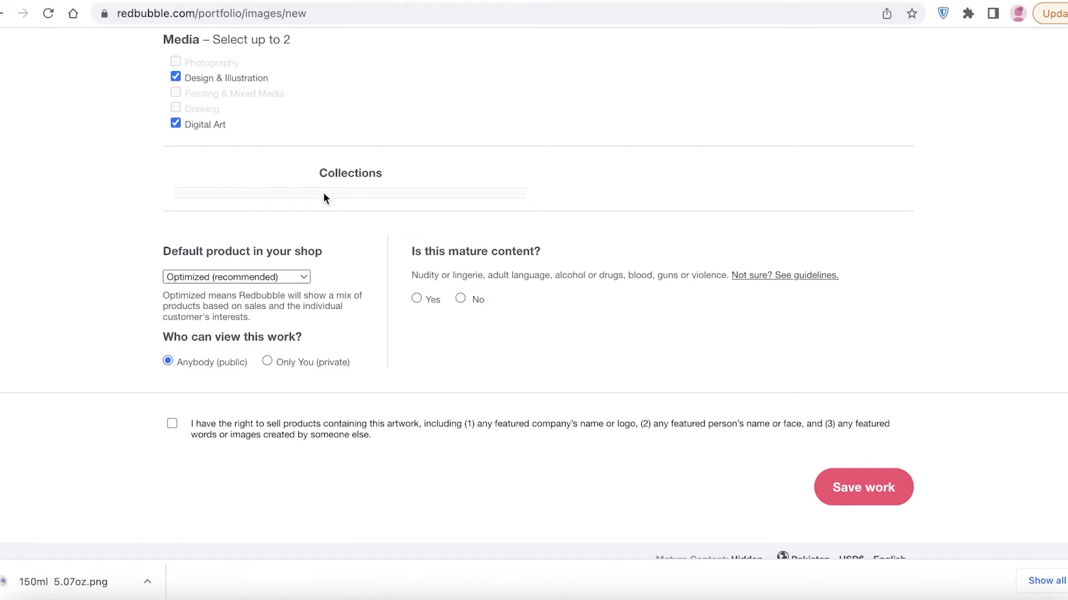
scroll(319, 202, "down", 1)
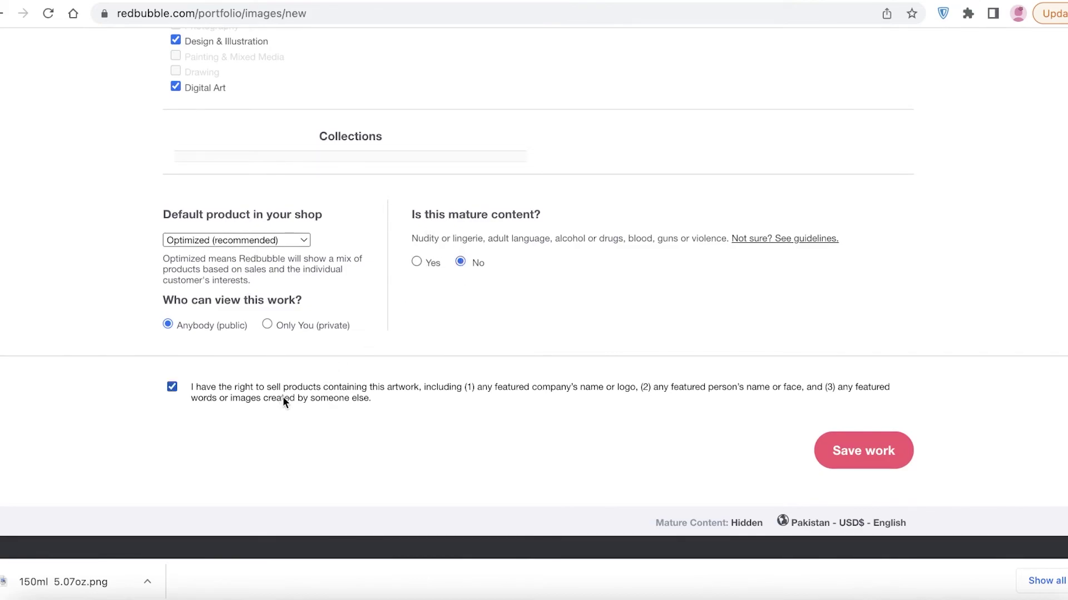
left_click(851, 449)
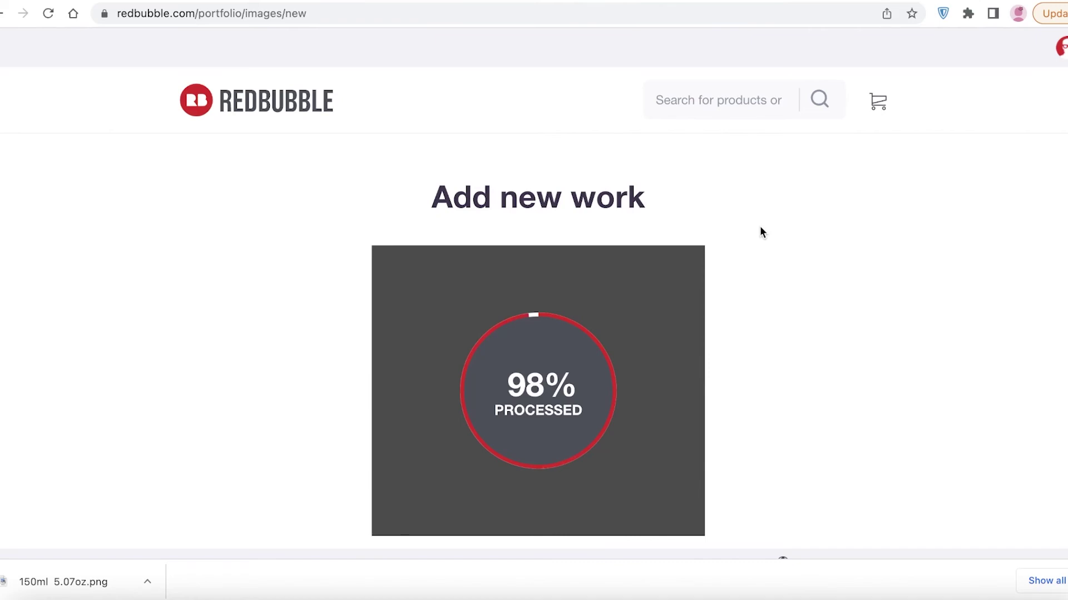
scroll(759, 226, "down", 7)
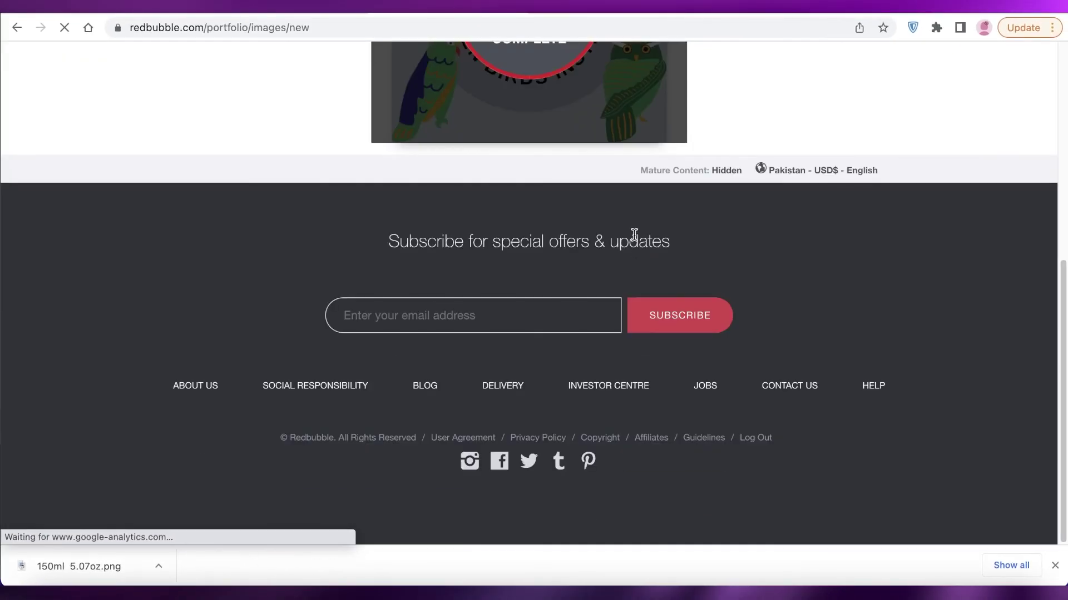
scroll(576, 188, "up", 4)
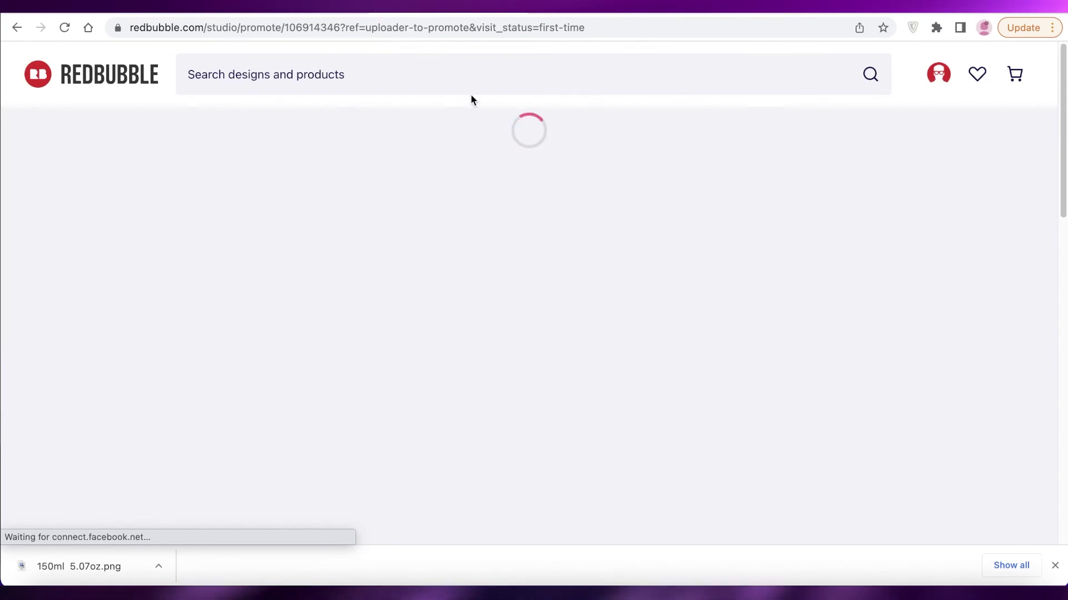
Step: Review the birds work's sharing page, including its tags and the product images available for promotion
scroll(777, 128, "down", 10)
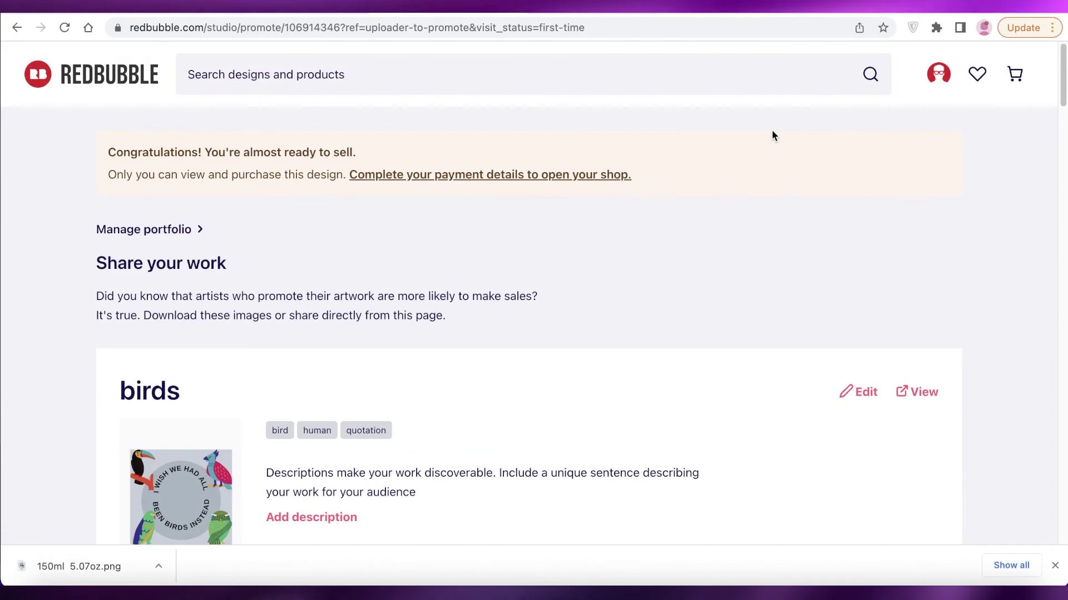
scroll(258, 249, "down", 1)
scroll(254, 239, "up", 1)
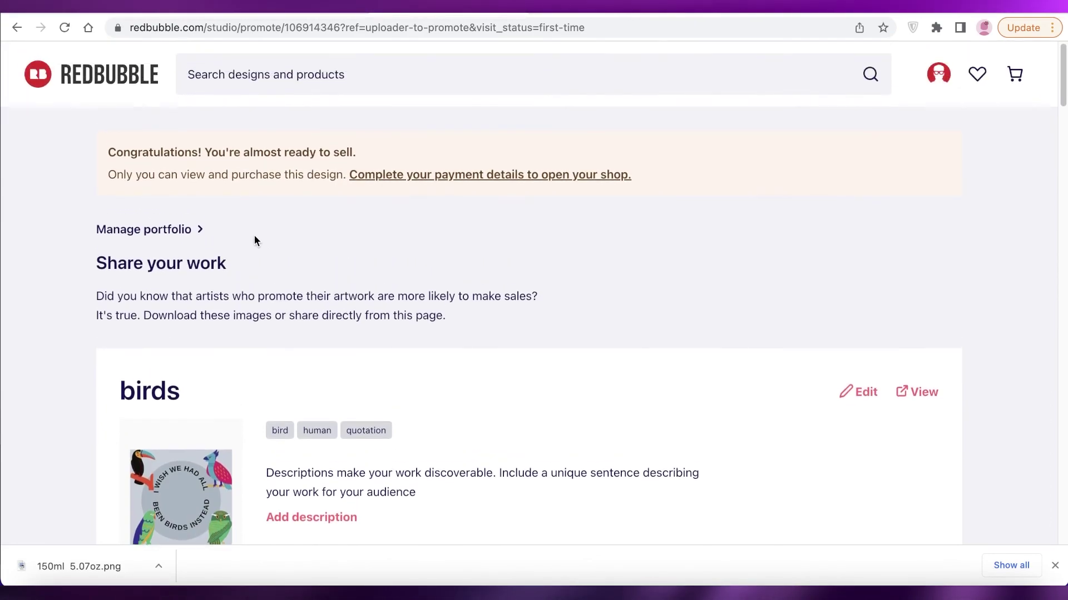
scroll(254, 240, "down", 5)
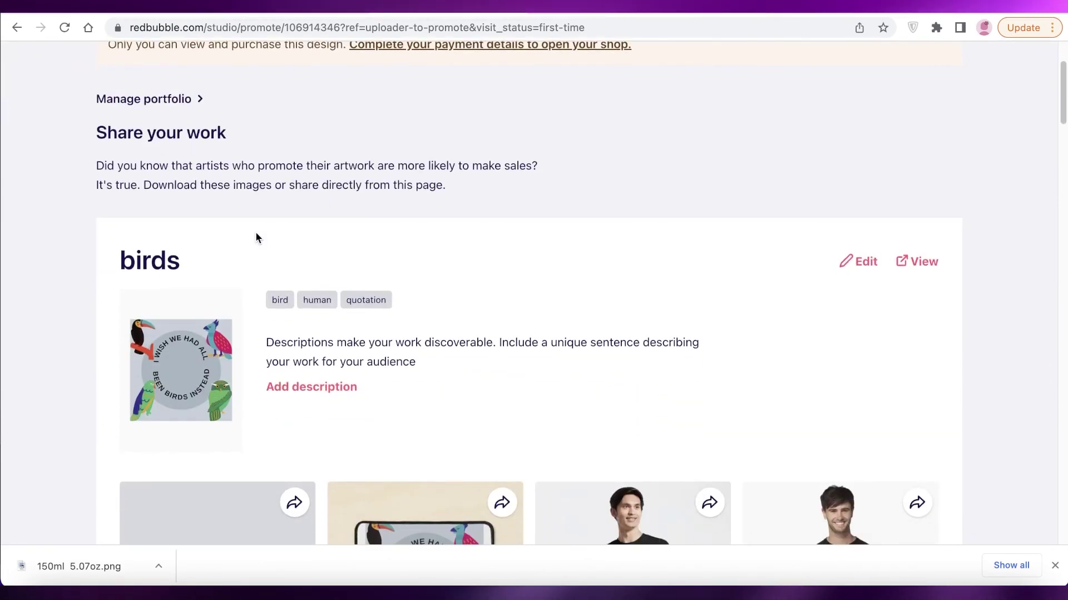
scroll(256, 238, "down", 1)
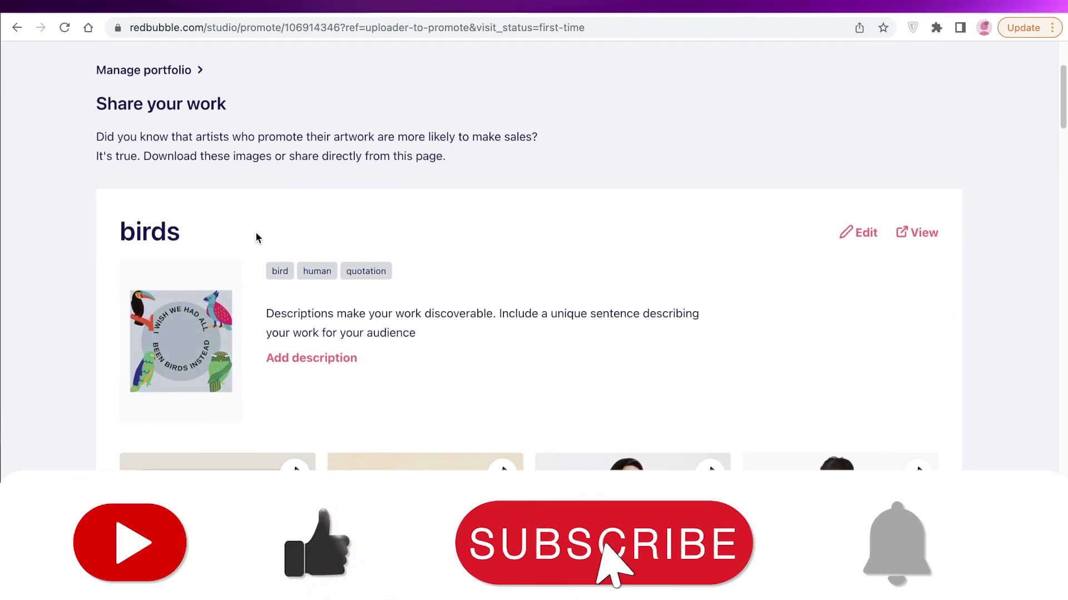
scroll(256, 237, "down", 10)
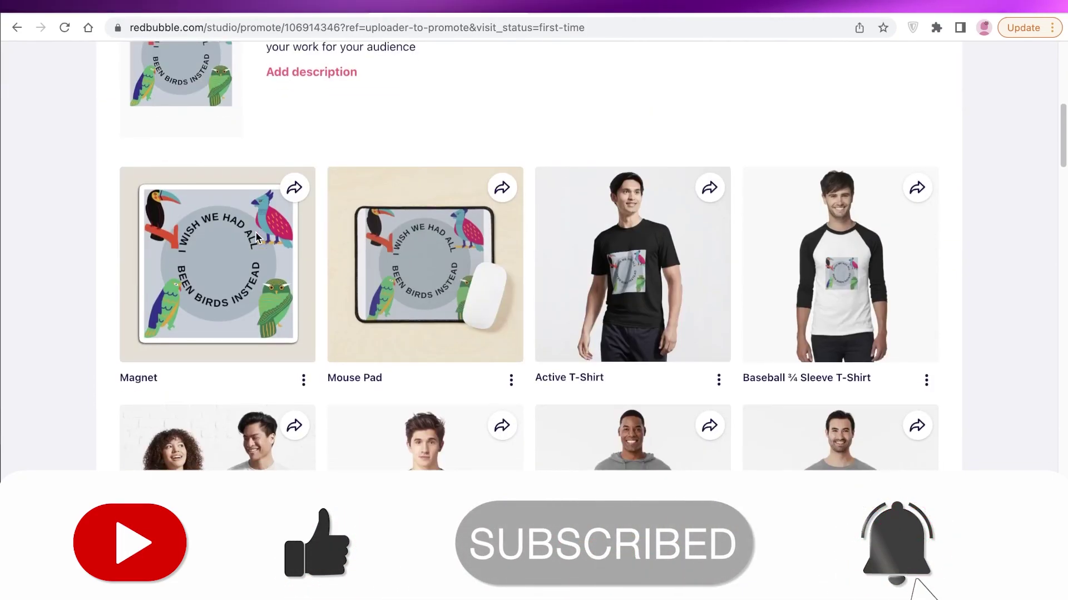